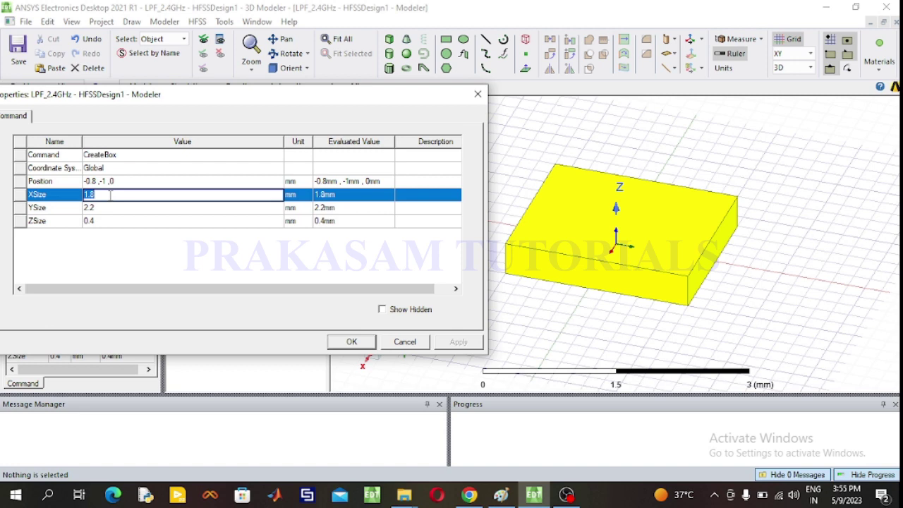
# Set the substrate box's X size to 34 mm, Y size to 26 mm and Z size to -1.6 mm.
pyautogui.write('34')
pyautogui.click(106, 208)
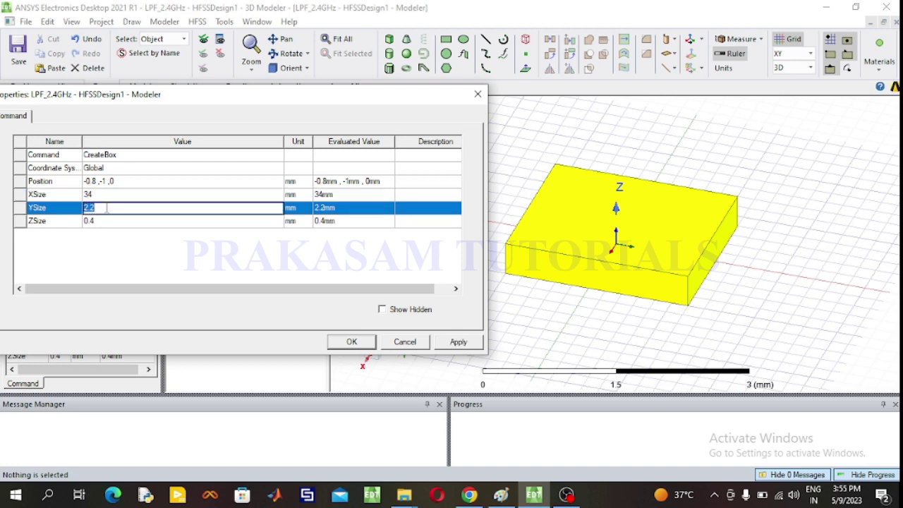
pyautogui.write('26')
pyautogui.click(101, 221)
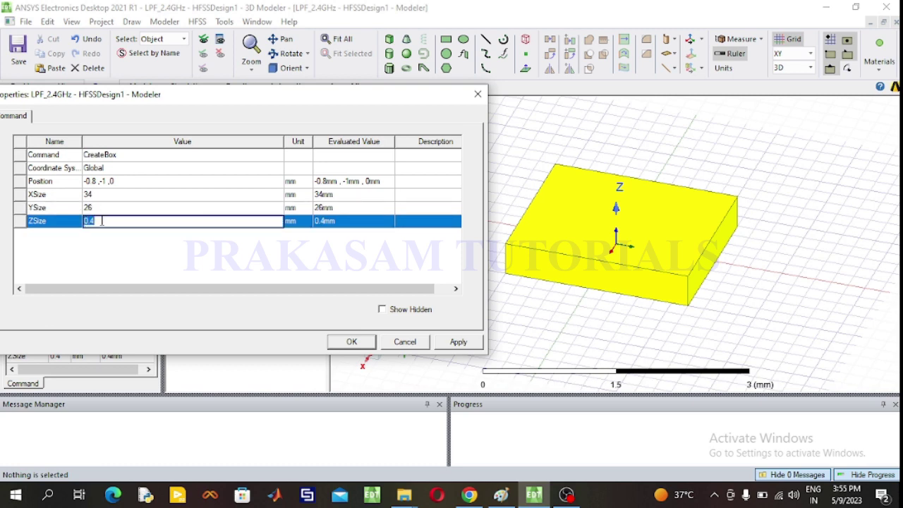
pyautogui.write('1.6')
pyautogui.press('Return')
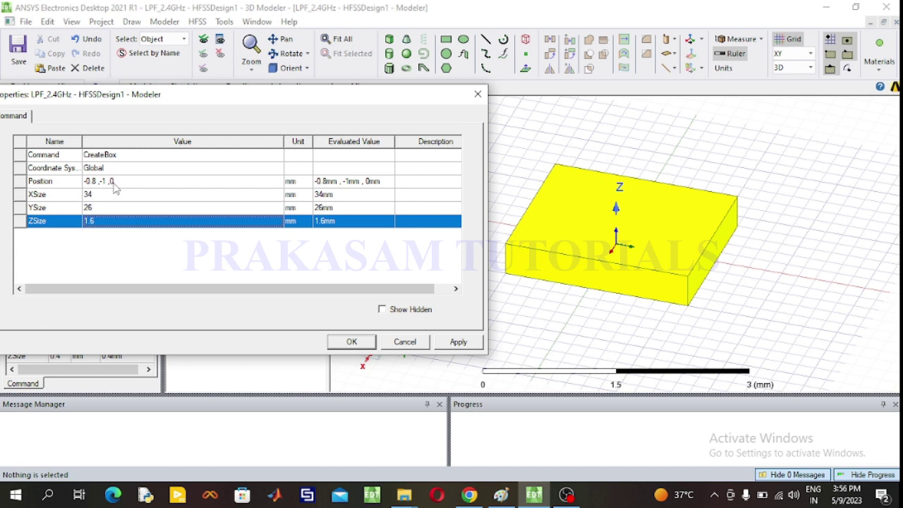
pyautogui.click(108, 221)
pyautogui.doubleClick(95, 221)
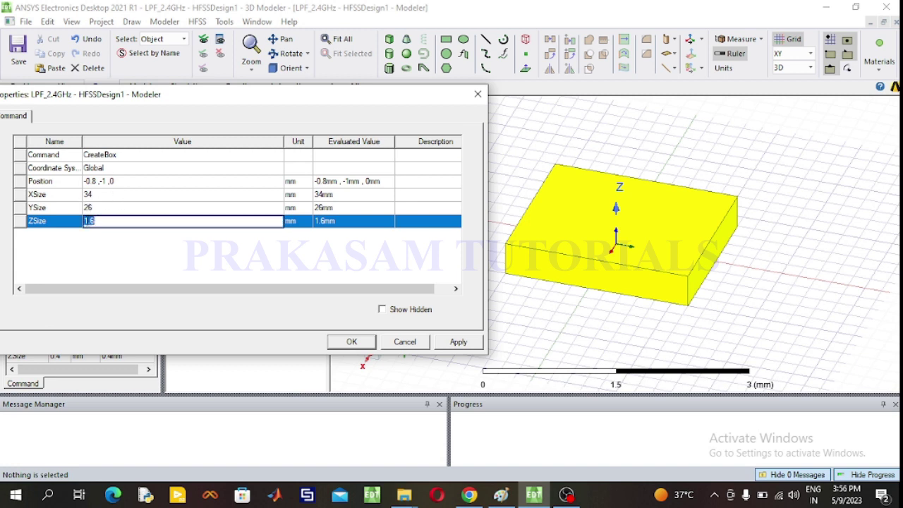
pyautogui.click(88, 220)
pyautogui.write('-')
# Set the substrate box's position to -17, 13, 0 mm and fit the model in the view.
pyautogui.click(128, 181)
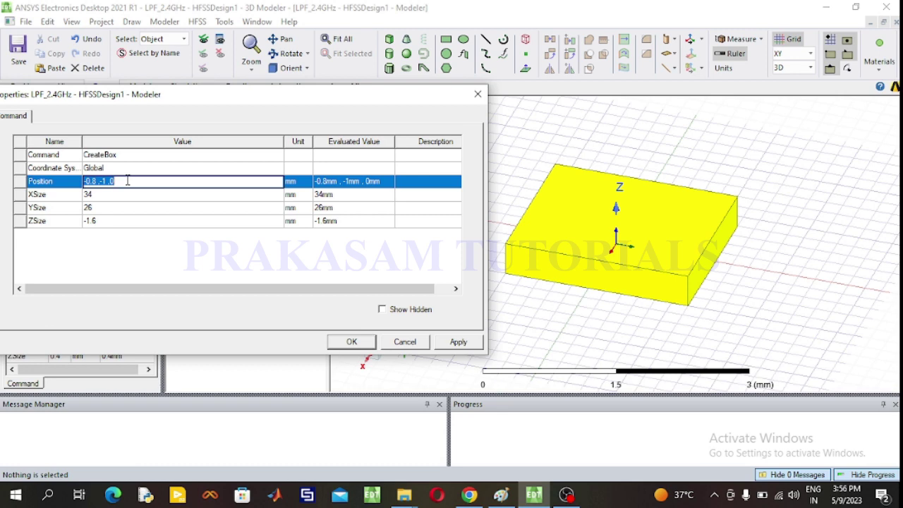
pyautogui.write('-17, 13, 0')
pyautogui.click(351, 341)
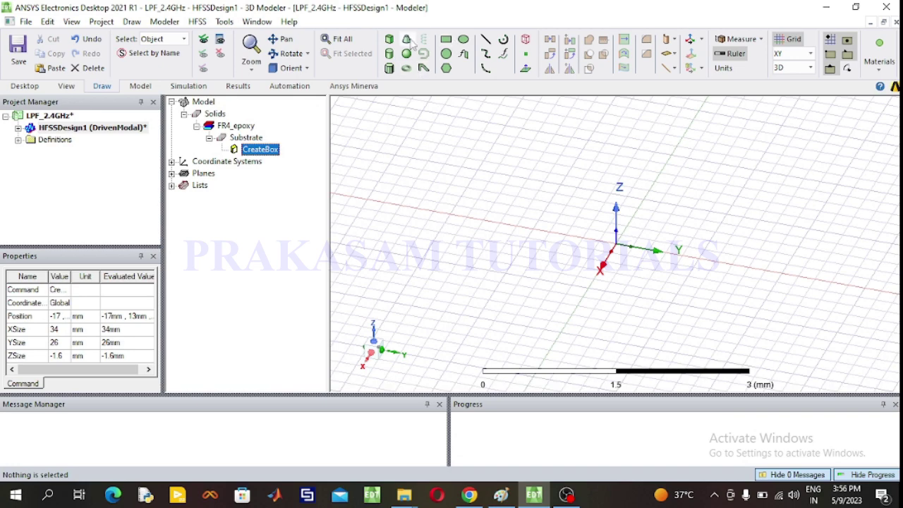
pyautogui.click(344, 39)
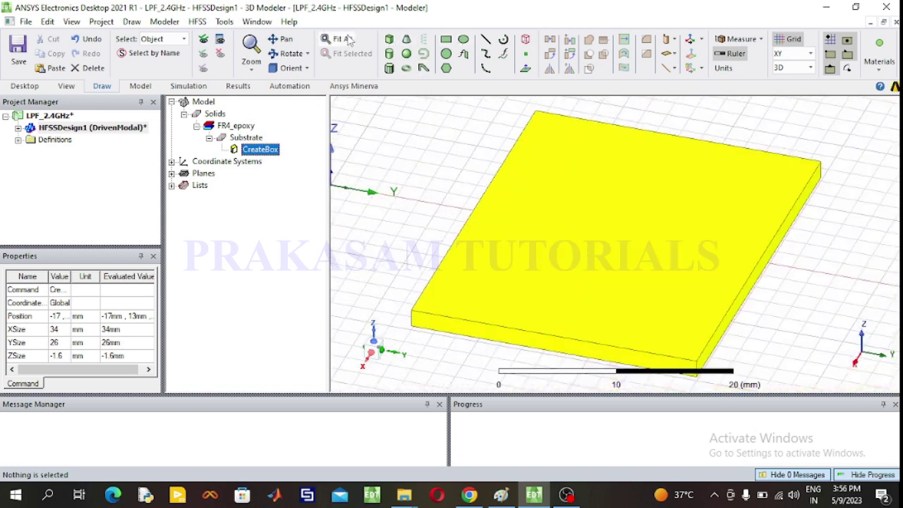
# Correct the substrate box's position to -17, -13, 0 mm.
pyautogui.doubleClick(268, 151)
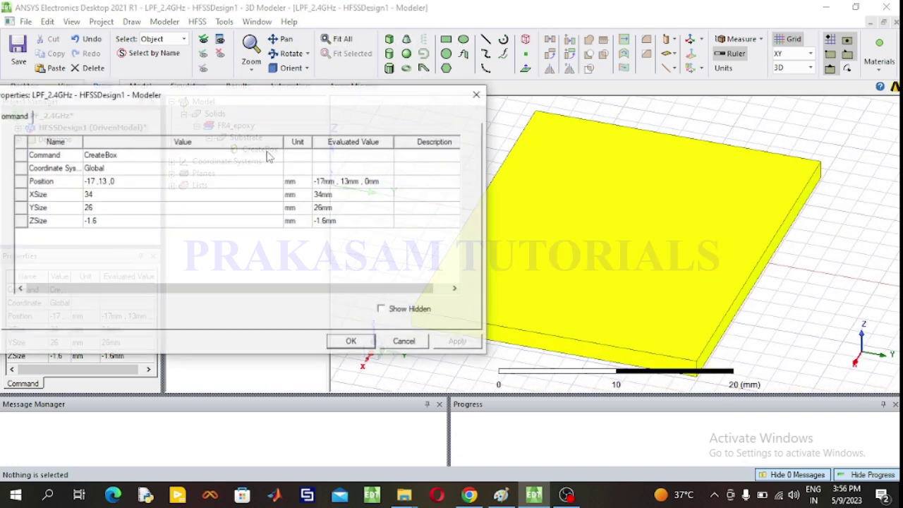
pyautogui.click(97, 181)
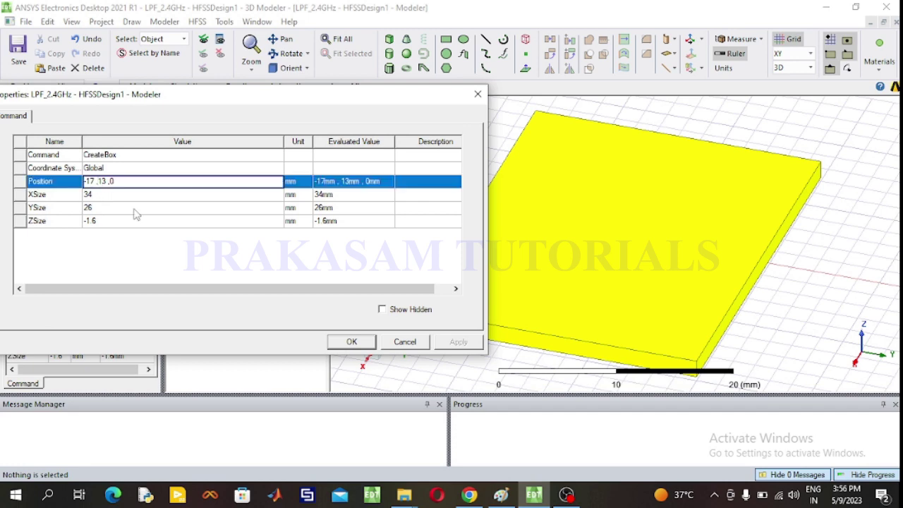
pyautogui.click(352, 342)
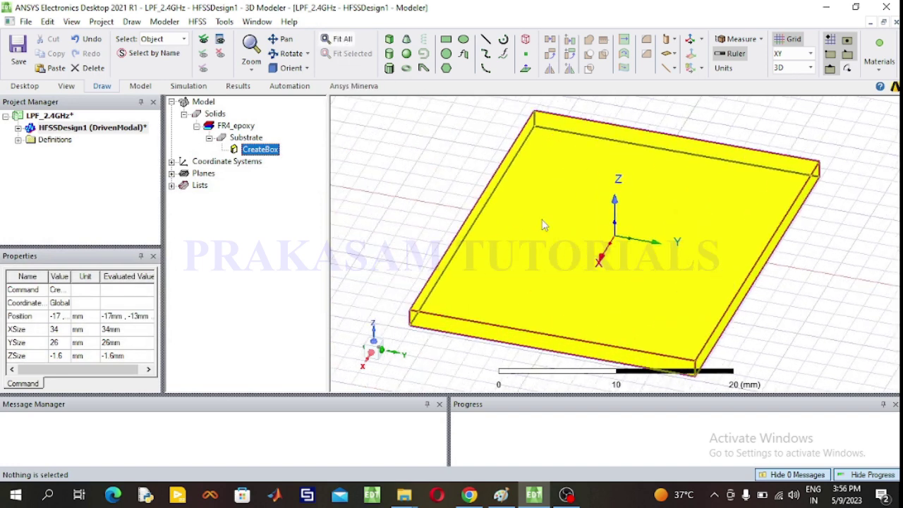
pyautogui.click(408, 231)
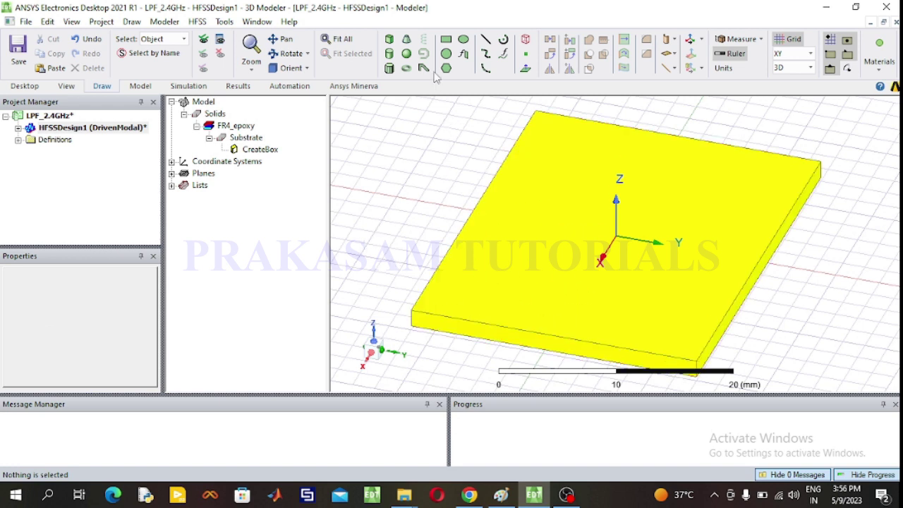
# Draw a 34 by 26 mm rectangle covering the substrate's upper face, starting from its corner at -17, -13, 0.
pyautogui.click(449, 44)
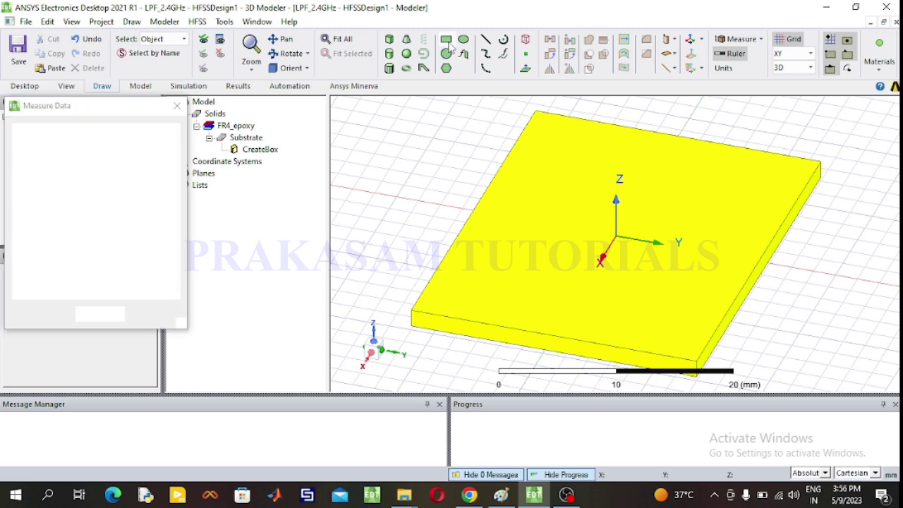
pyautogui.click(535, 114)
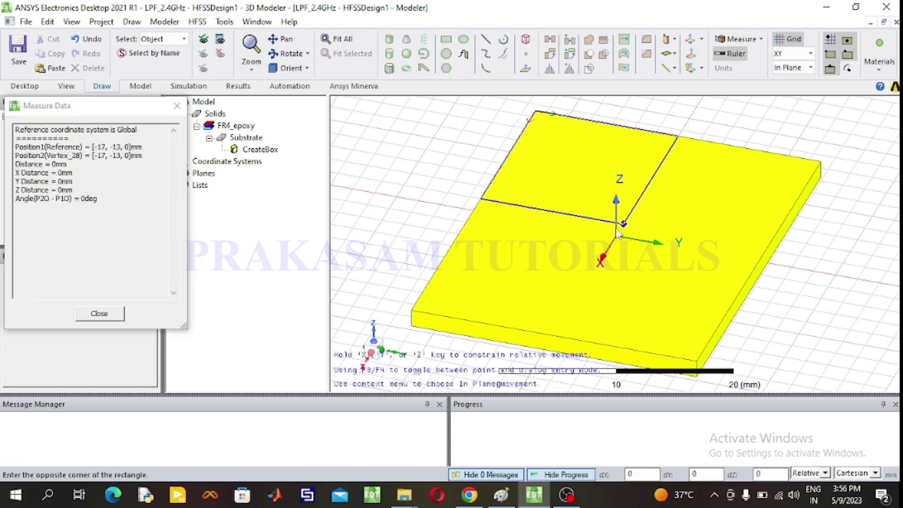
pyautogui.click(695, 368)
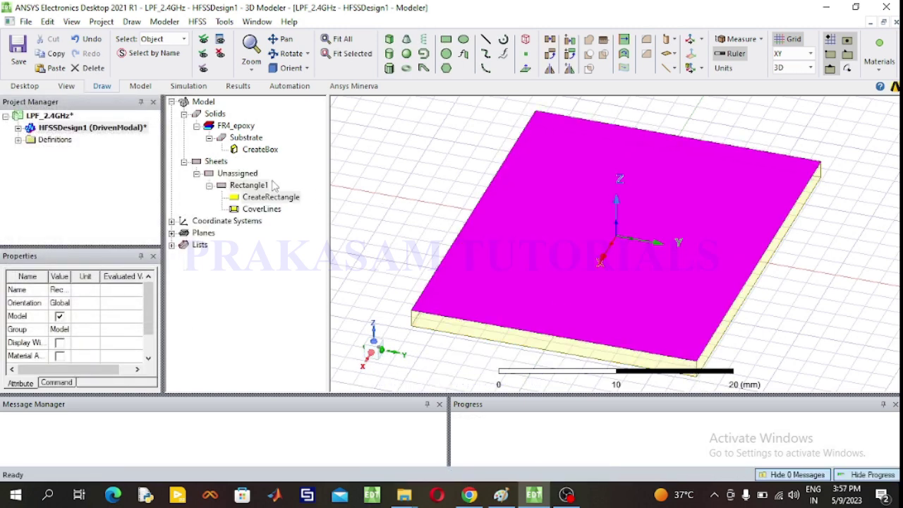
# Rename the new rectangle sheet GroundPlane and set its colour to light red.
pyautogui.doubleClick(262, 187)
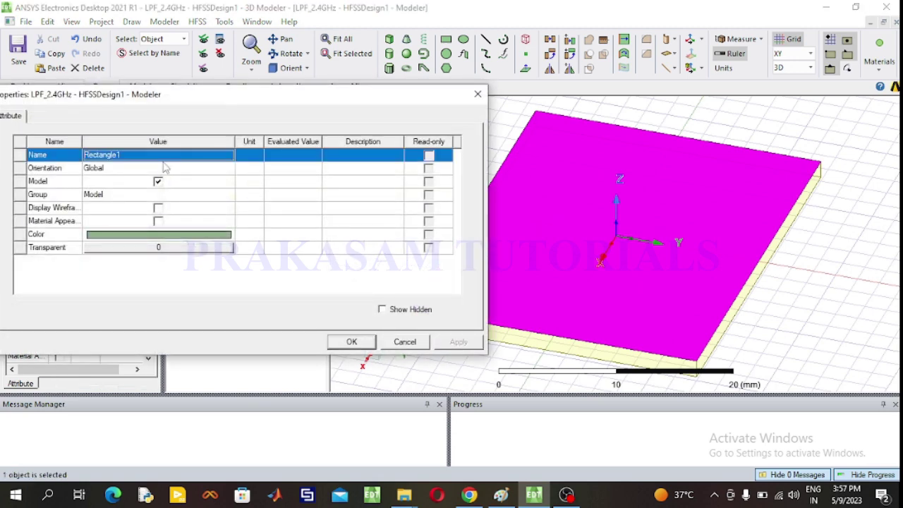
pyautogui.write('Gro')
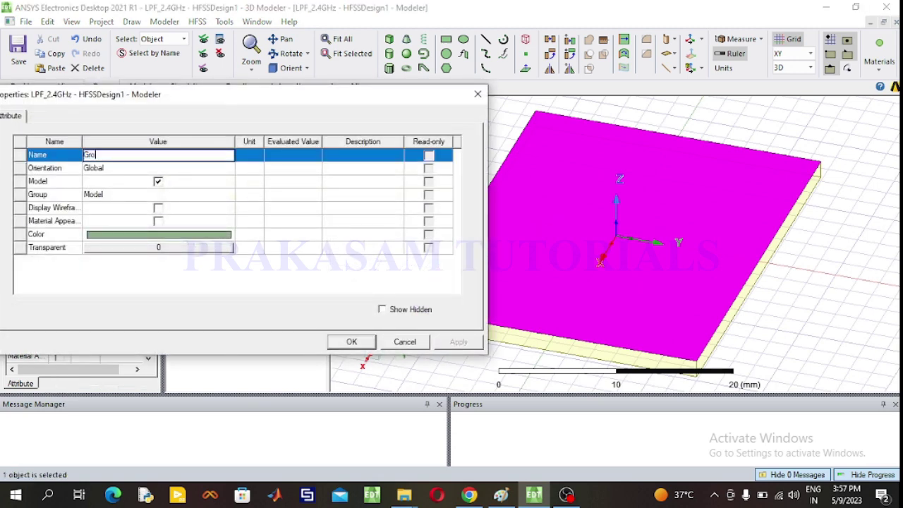
pyautogui.write('undPlane')
pyautogui.click(180, 234)
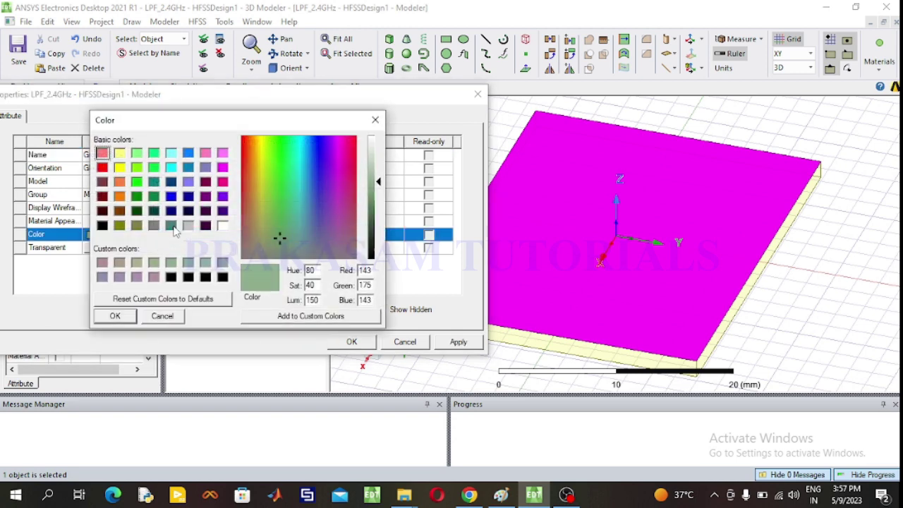
pyautogui.click(103, 155)
pyautogui.click(115, 316)
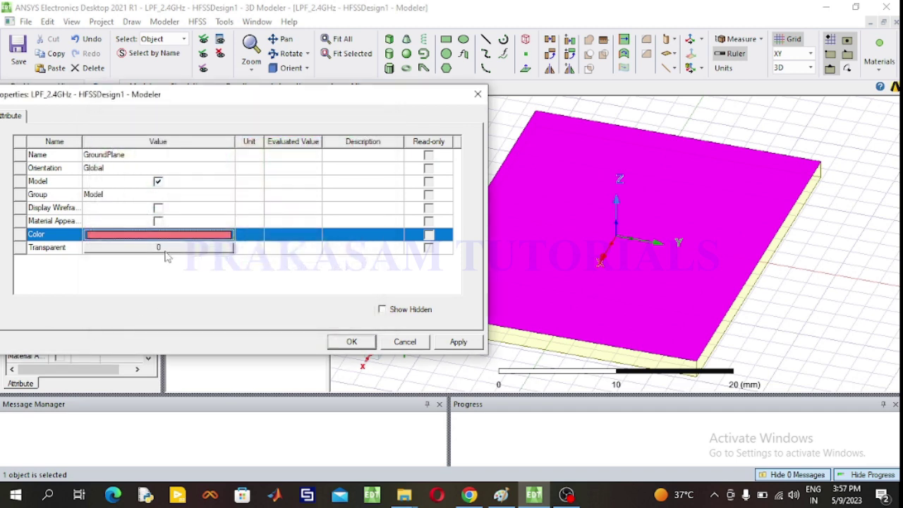
pyautogui.click(364, 345)
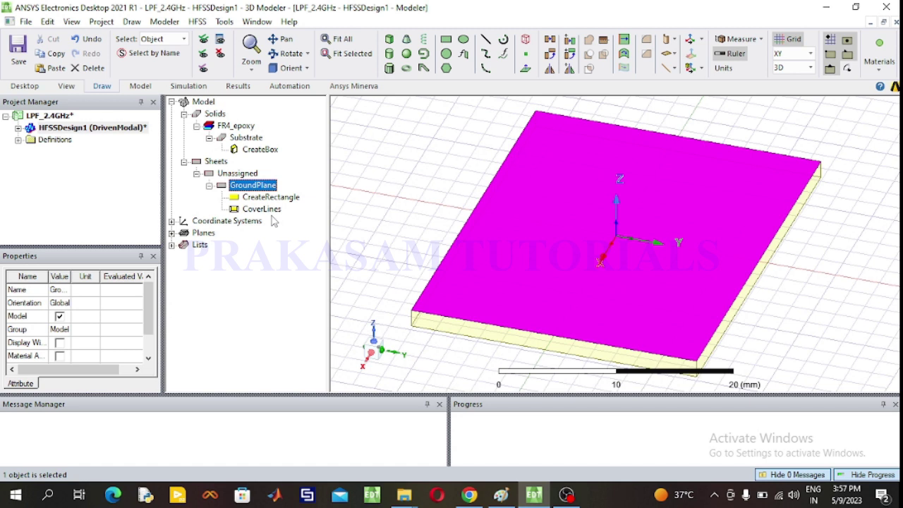
# Set the GroundPlane rectangle's position to -17, -13, -1.6 mm so that it lies on the substrate's underside.
pyautogui.doubleClick(272, 198)
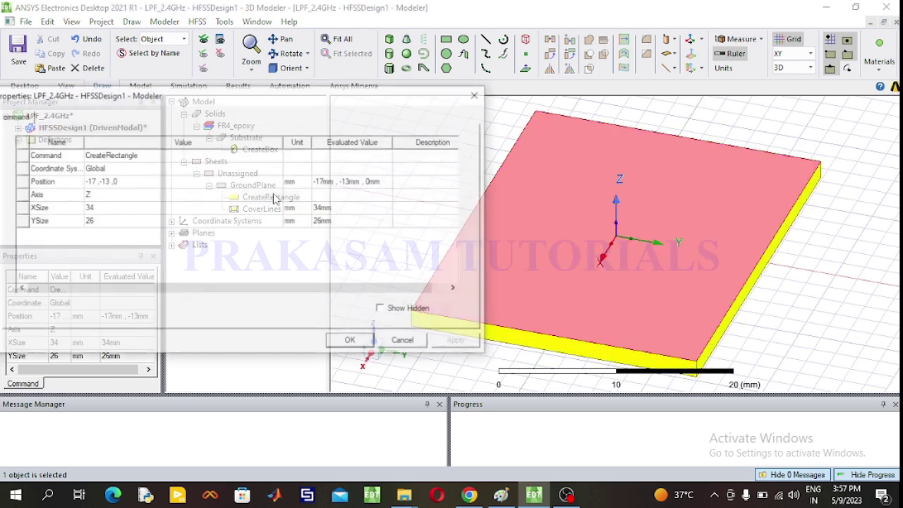
pyautogui.click(124, 207)
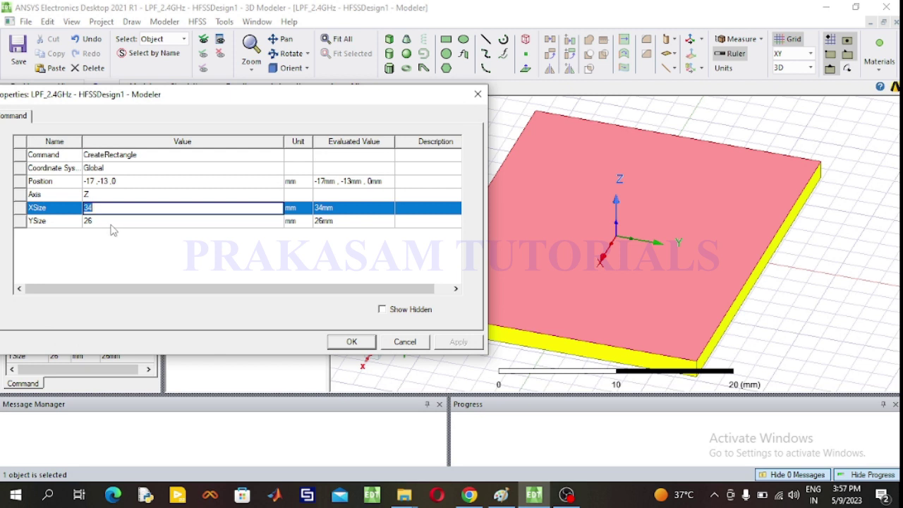
pyautogui.click(112, 226)
pyautogui.click(117, 253)
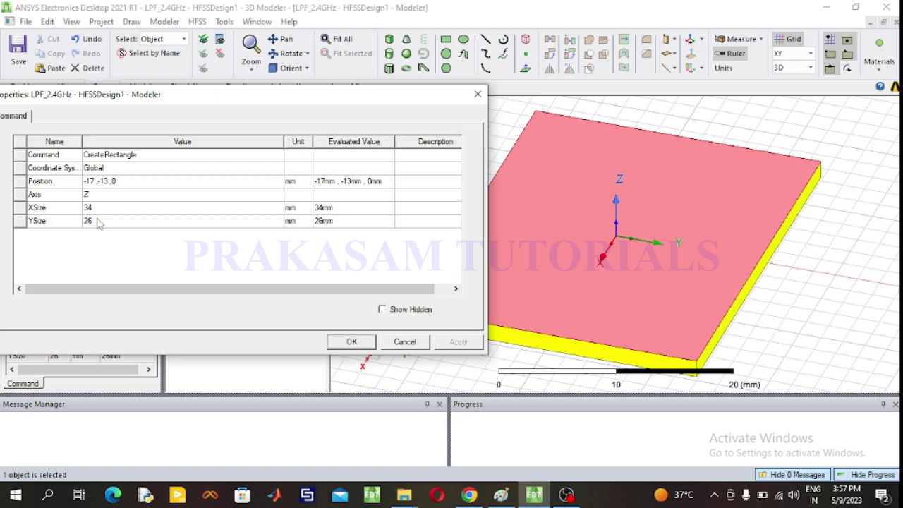
pyautogui.click(130, 181)
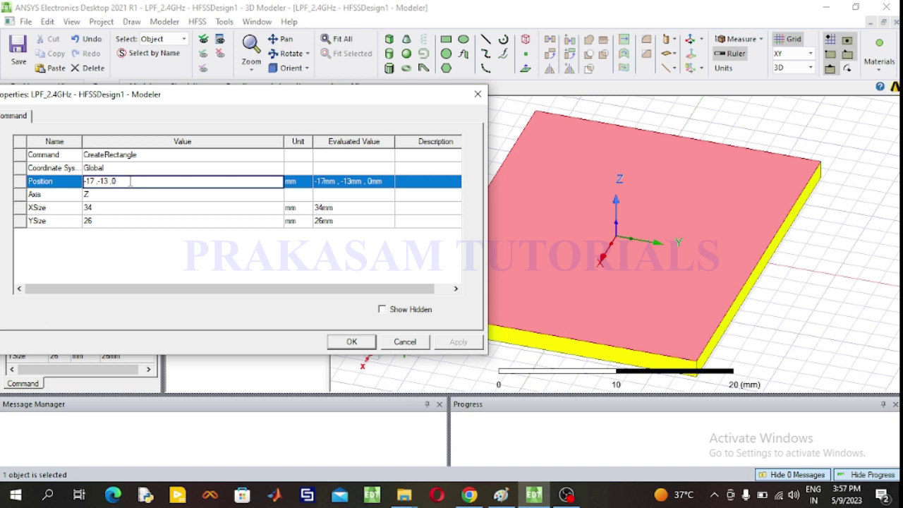
pyautogui.write('-1.6')
pyautogui.click(351, 342)
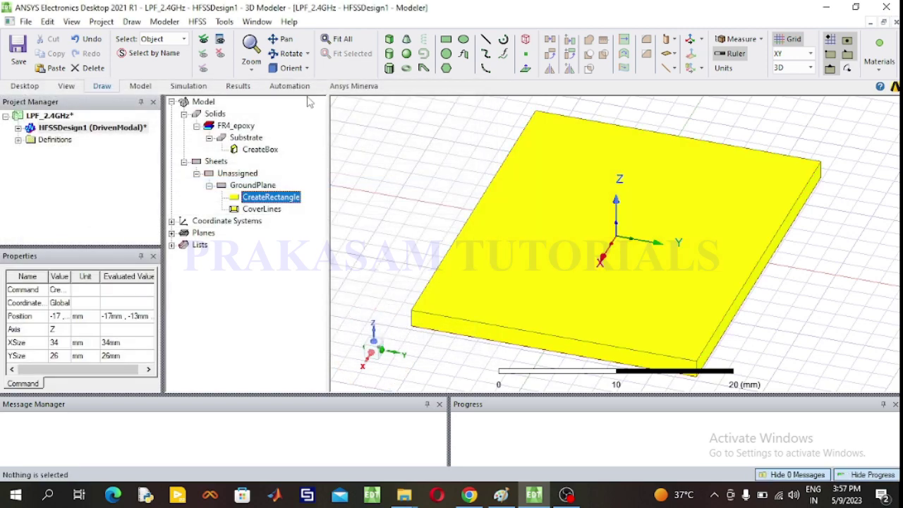
# Draw a small rectangle on the substrate's upper face near its positive-X edge, starting at about 16, -2, 0 mm.
pyautogui.click(291, 53)
pyautogui.moveTo(470, 218); pyautogui.dragTo(453, 231)
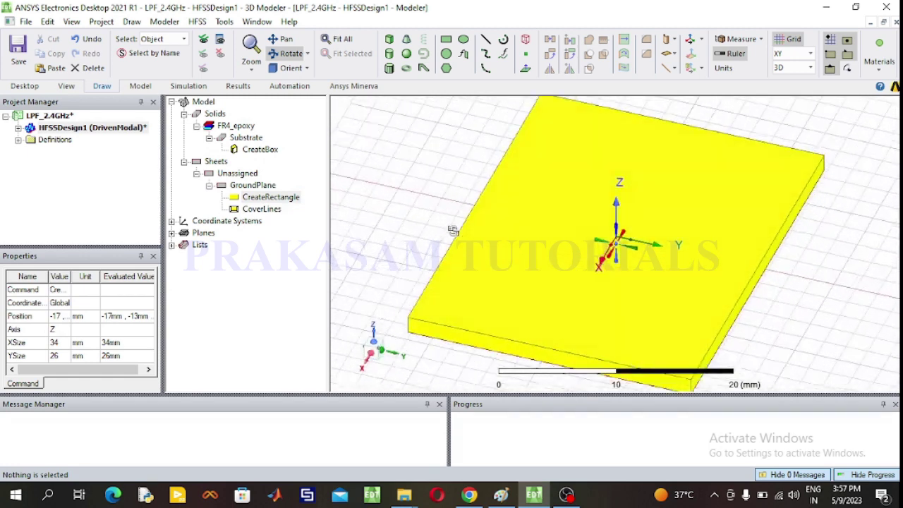
pyautogui.click(293, 56)
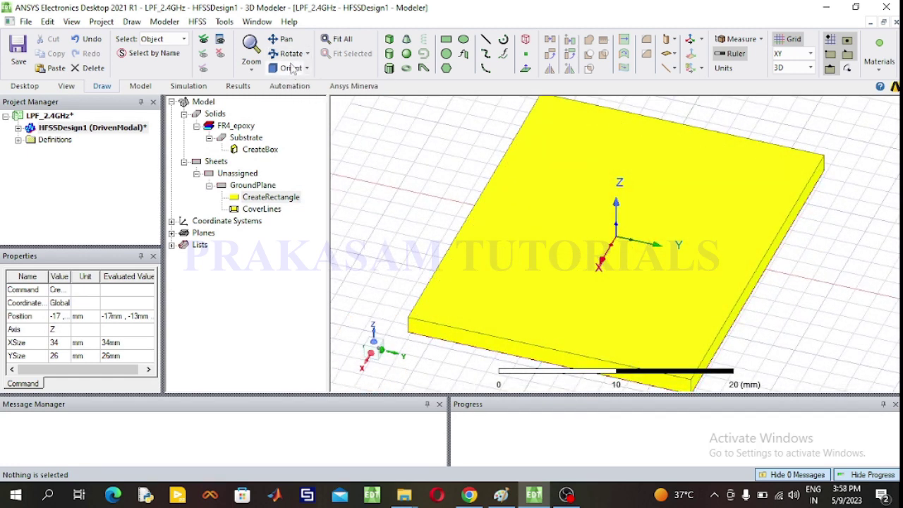
pyautogui.click(291, 53)
pyautogui.moveTo(436, 363); pyautogui.dragTo(505, 338)
pyautogui.moveTo(731, 363); pyautogui.dragTo(710, 362)
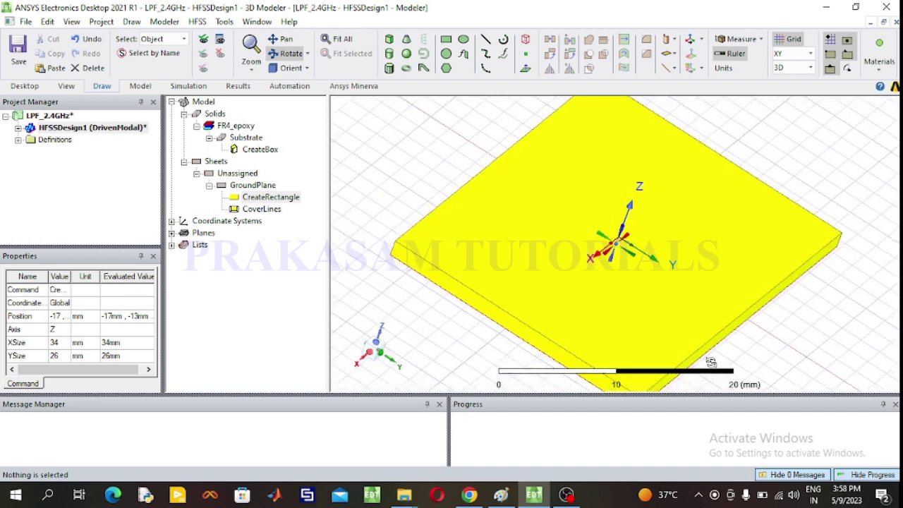
pyautogui.click(292, 56)
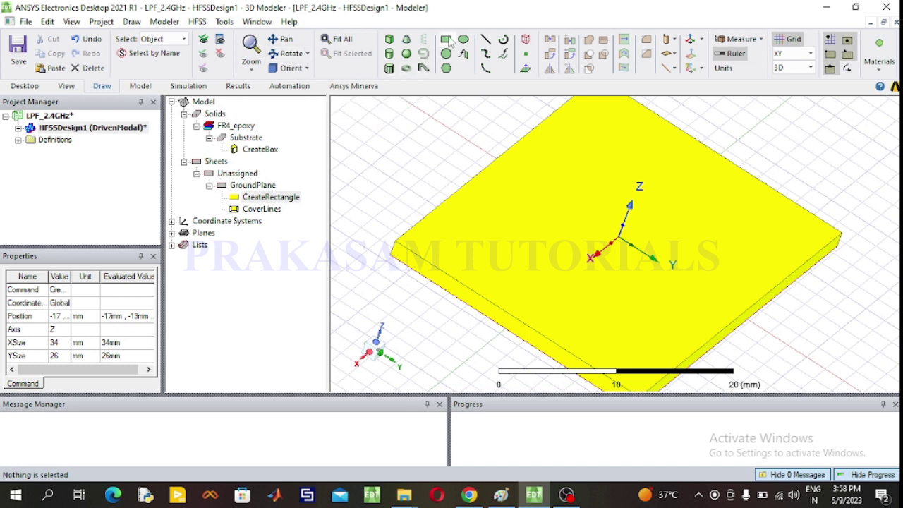
pyautogui.hotkey('ctrl', 'm')
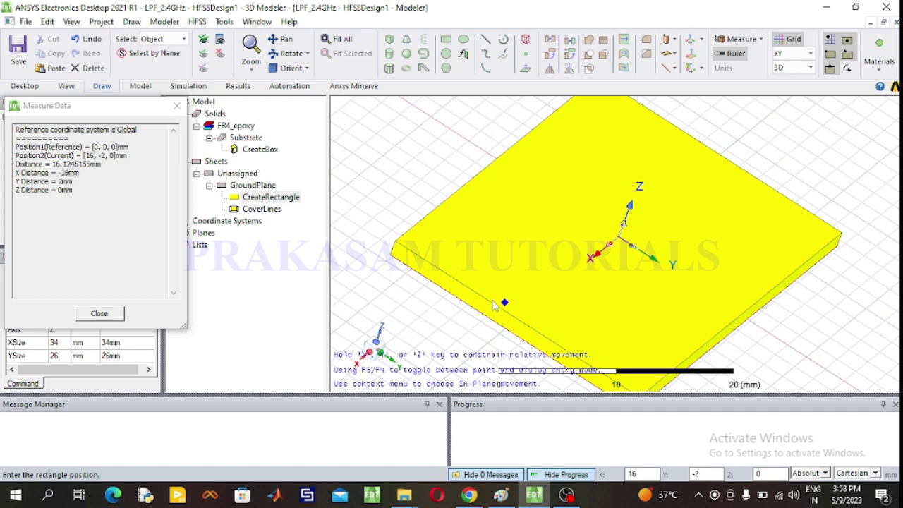
pyautogui.click(498, 310)
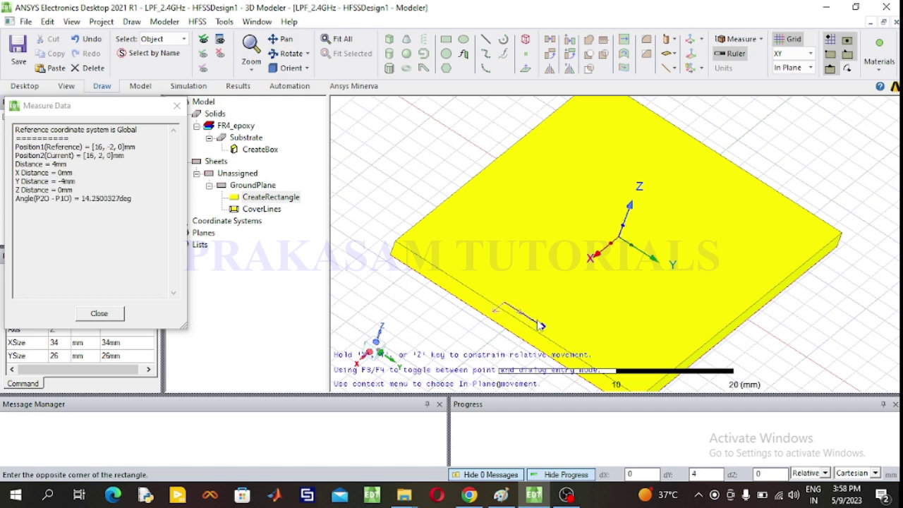
pyautogui.click(568, 291)
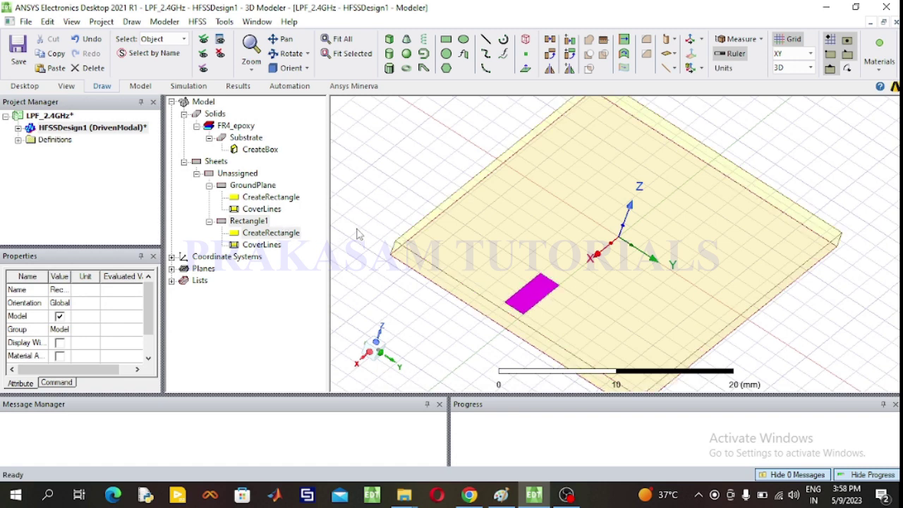
# Rename the small rectangle sheet near the substrate's edge 50ohmTL and set its colour to cyan.
pyautogui.click(260, 221)
pyautogui.doubleClick(259, 222)
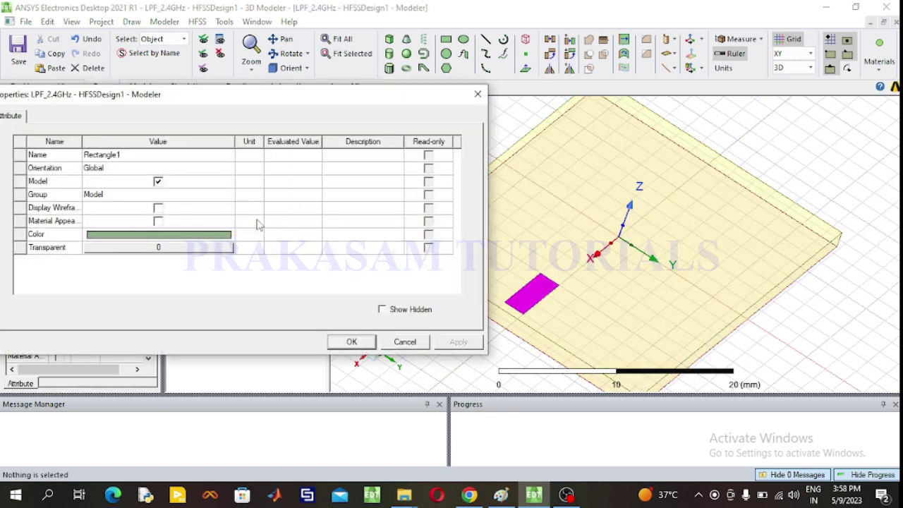
pyautogui.click(140, 154)
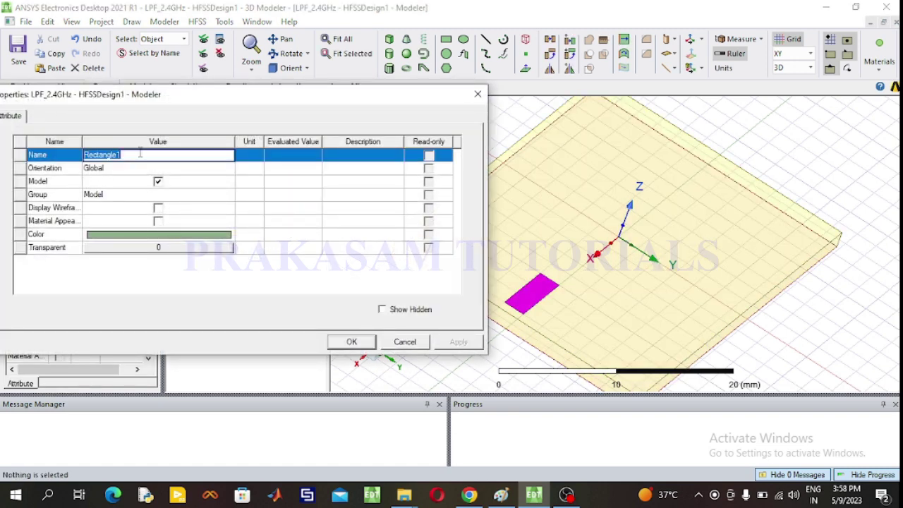
pyautogui.write('F')
pyautogui.write('0ohmT')
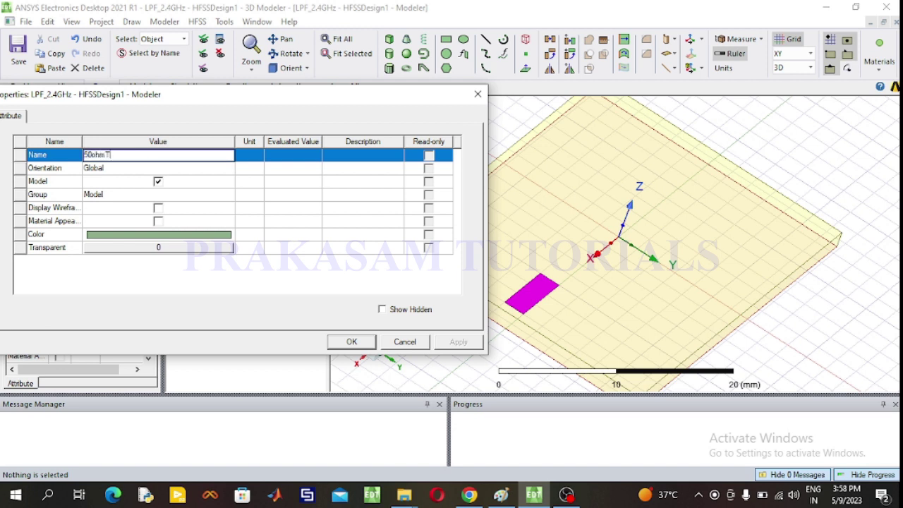
pyautogui.write('L')
pyautogui.click(159, 234)
pyautogui.click(172, 168)
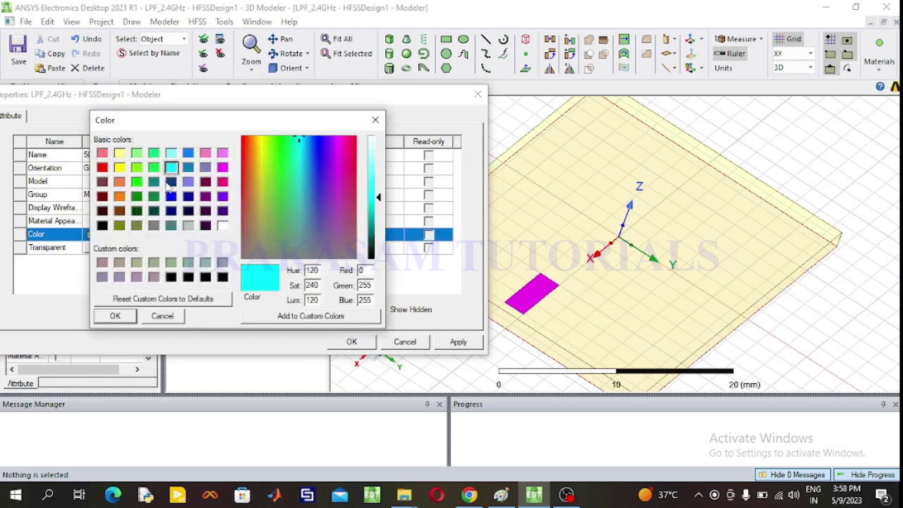
pyautogui.click(132, 315)
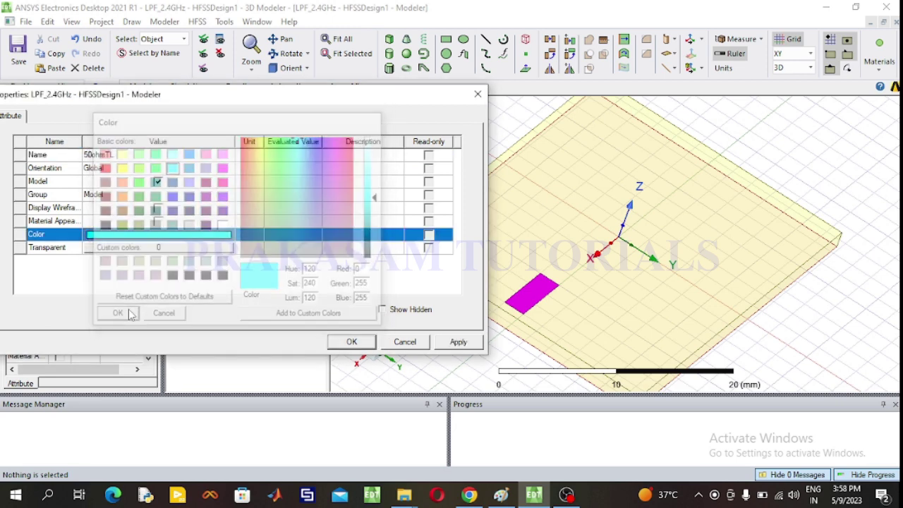
pyautogui.click(351, 342)
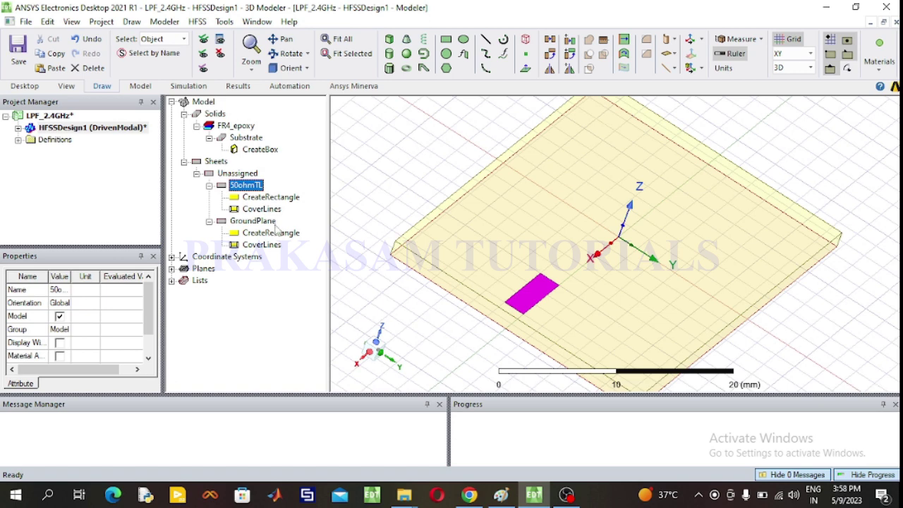
# Switch to the Paint sketch of the filter and add the text 10 mm inside the first 50 Ω line.
pyautogui.click(501, 495)
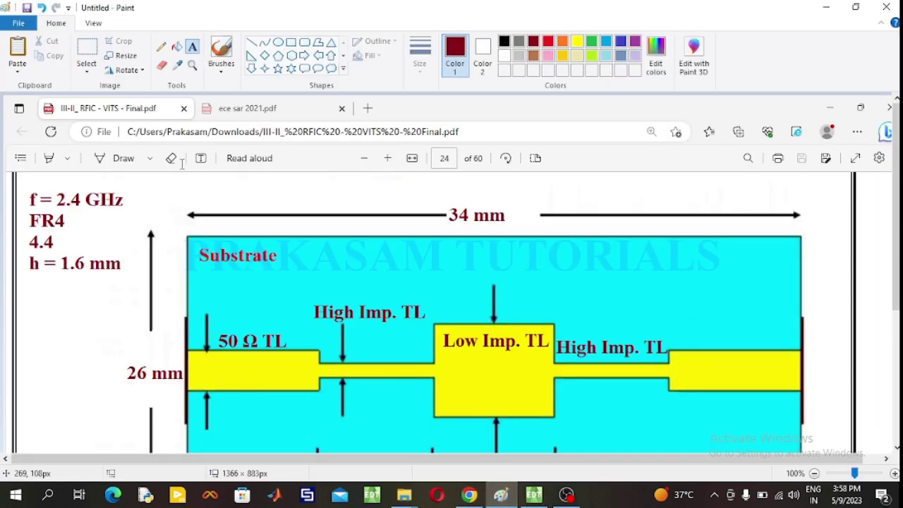
pyautogui.click(193, 47)
pyautogui.scroll(-5, 248, 254)
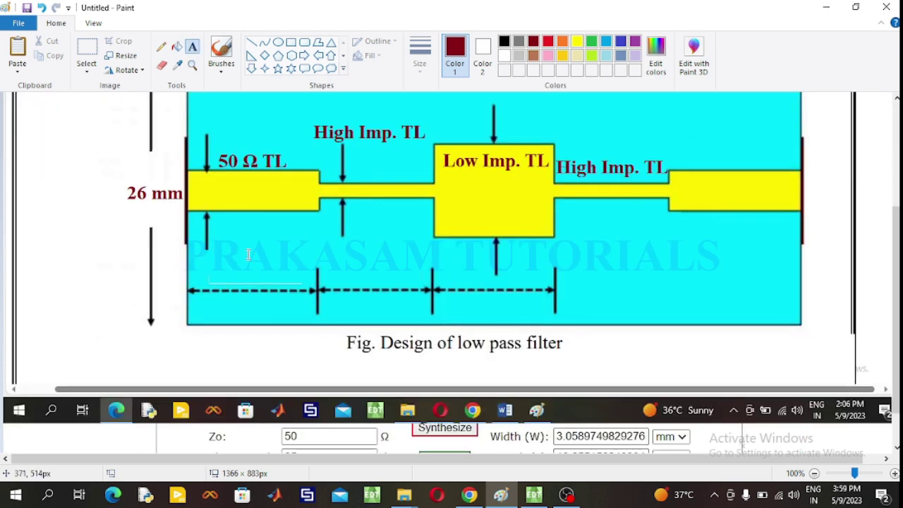
pyautogui.scroll(3, 237, 218)
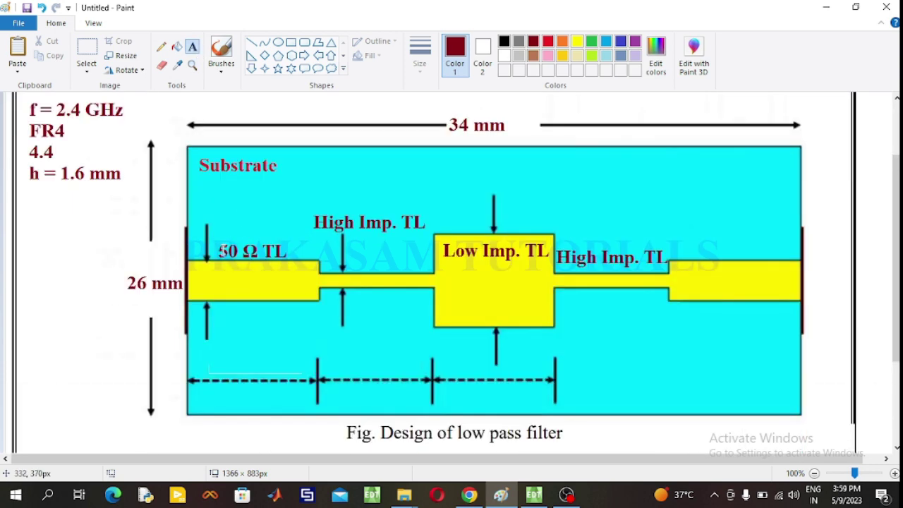
pyautogui.click(196, 282)
pyautogui.write('10')
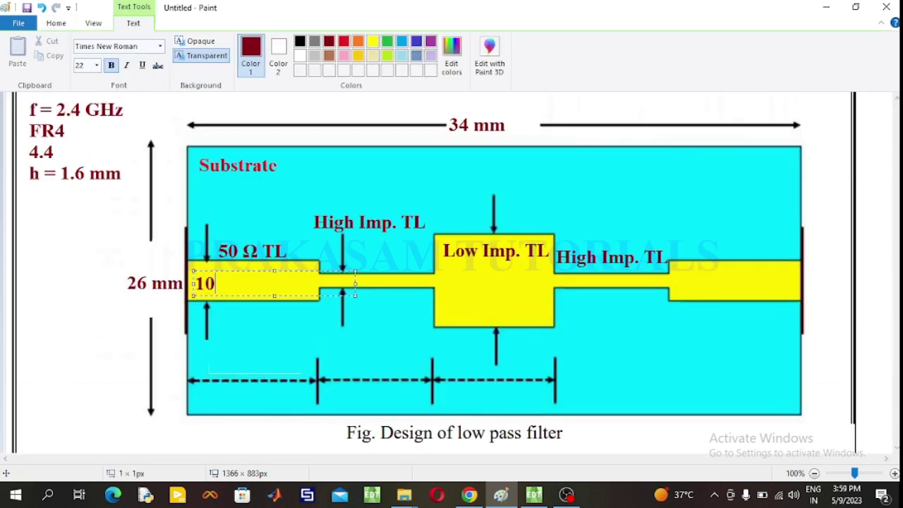
pyautogui.write(' mm')
pyautogui.click(691, 281)
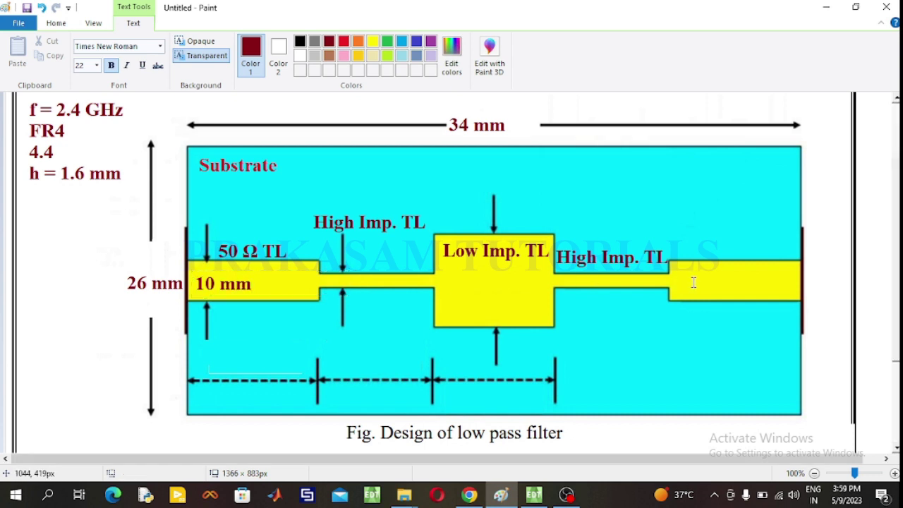
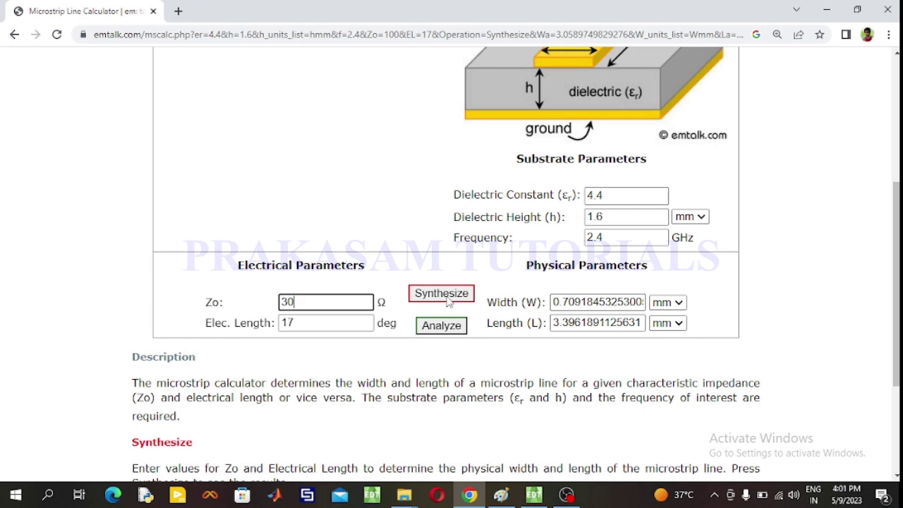
# Synthesize the 30-ohm, 17-degree line in the microstrip calculator, and label the Low Imp. TL section 7 mm in the Paint sketch.
pyautogui.click(447, 301)
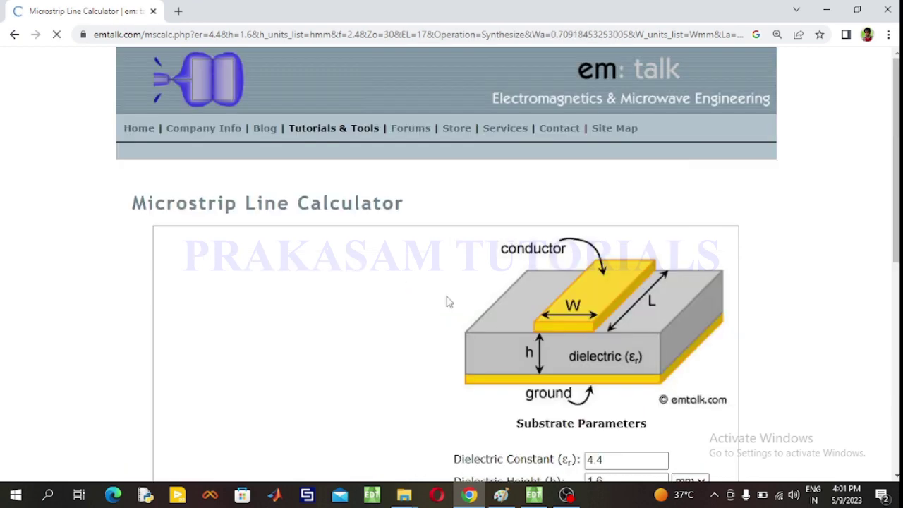
pyautogui.scroll(-3, 547, 348)
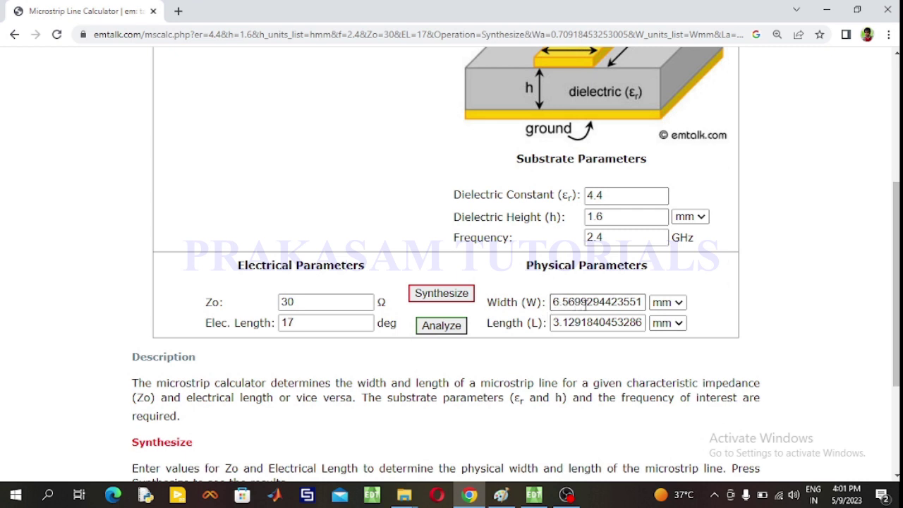
pyautogui.click(501, 494)
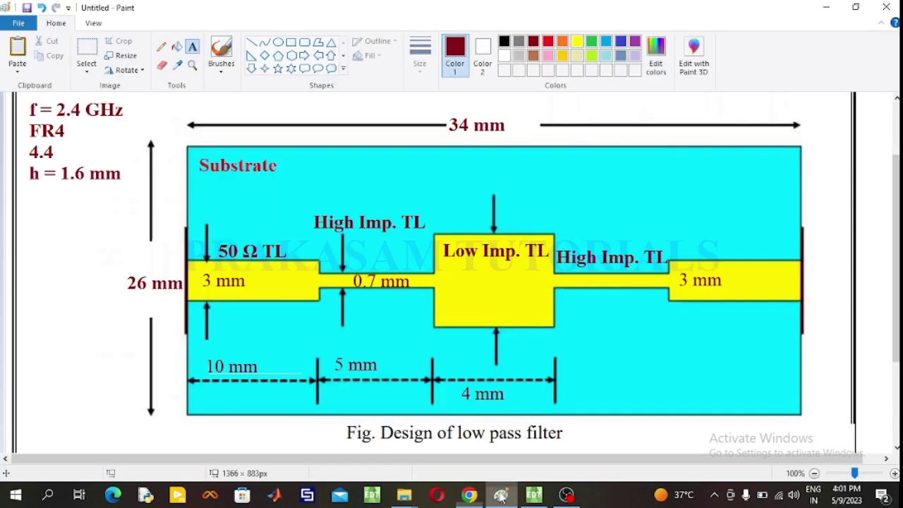
pyautogui.click(459, 282)
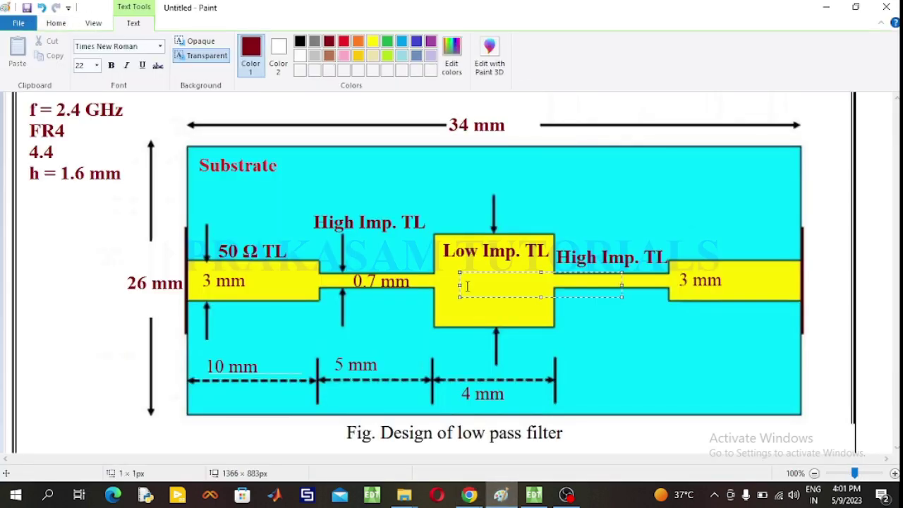
pyautogui.write('7 mm')
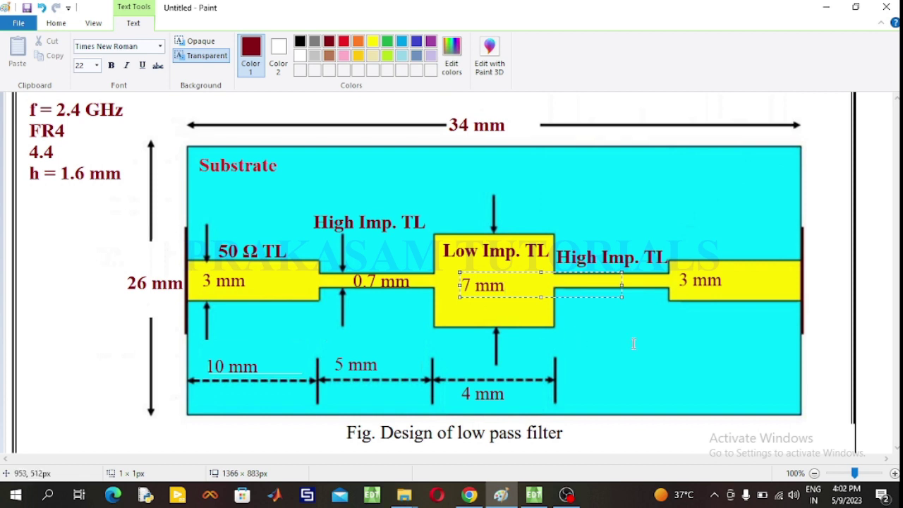
pyautogui.click(634, 343)
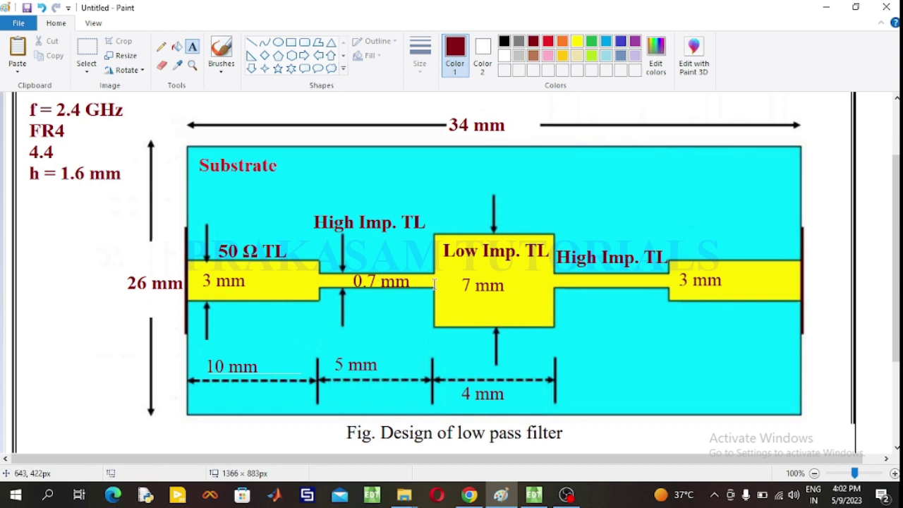
# Switch to HFSS and set the 50ohmTL rectangle's X size to 10 mm, Y size to 3 mm and position to 17, -1.5, 0 mm.
pyautogui.click(534, 495)
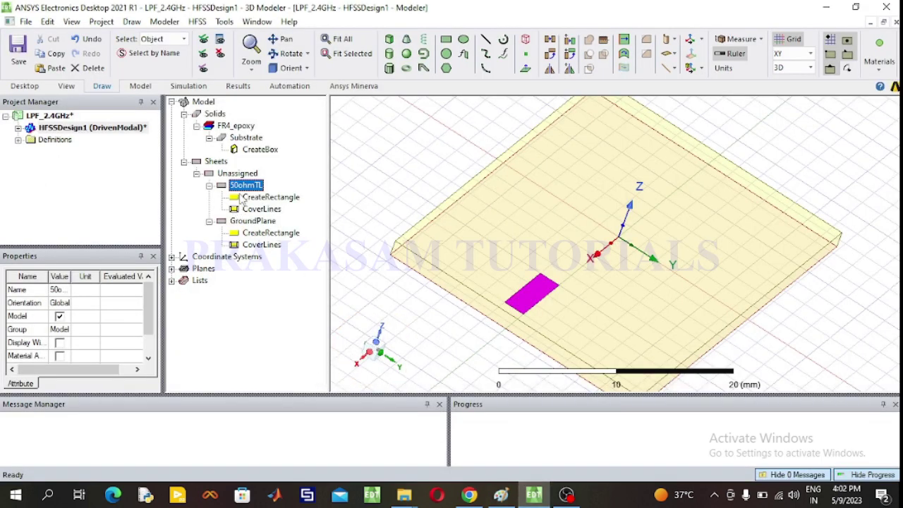
pyautogui.click(398, 300)
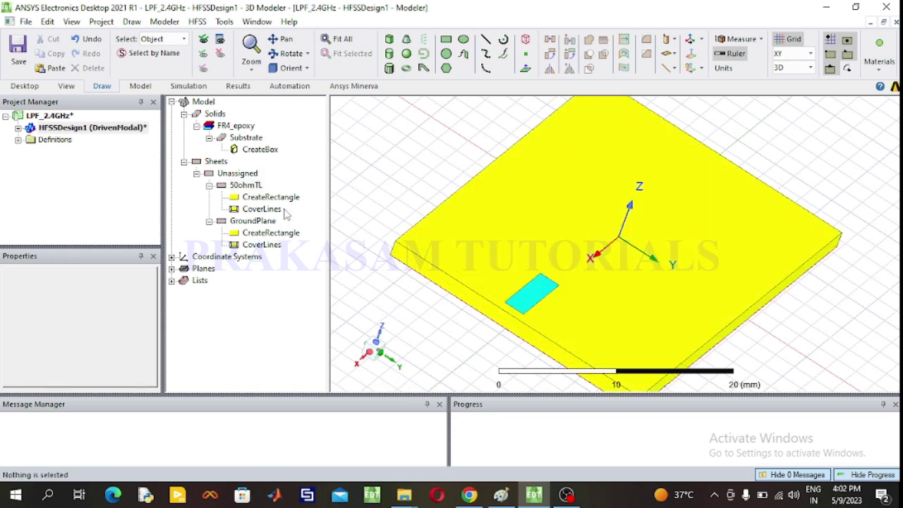
pyautogui.doubleClick(270, 197)
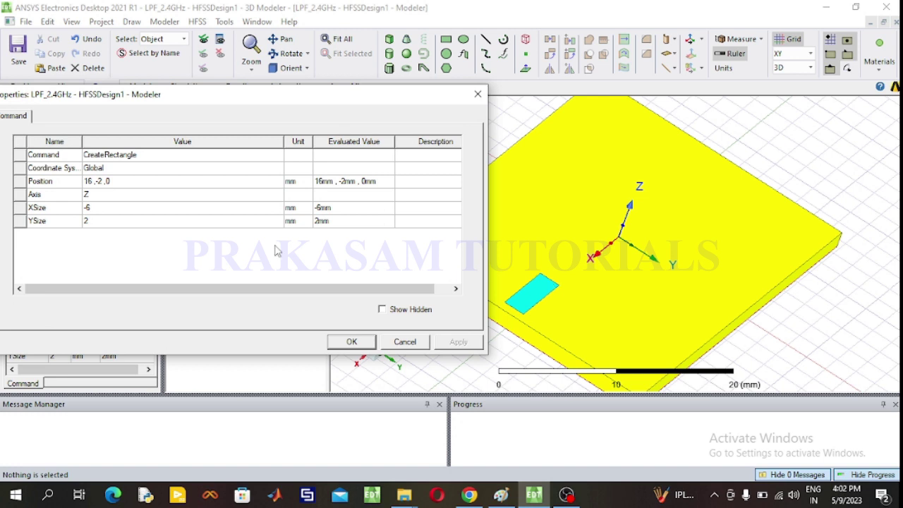
pyautogui.click(117, 208)
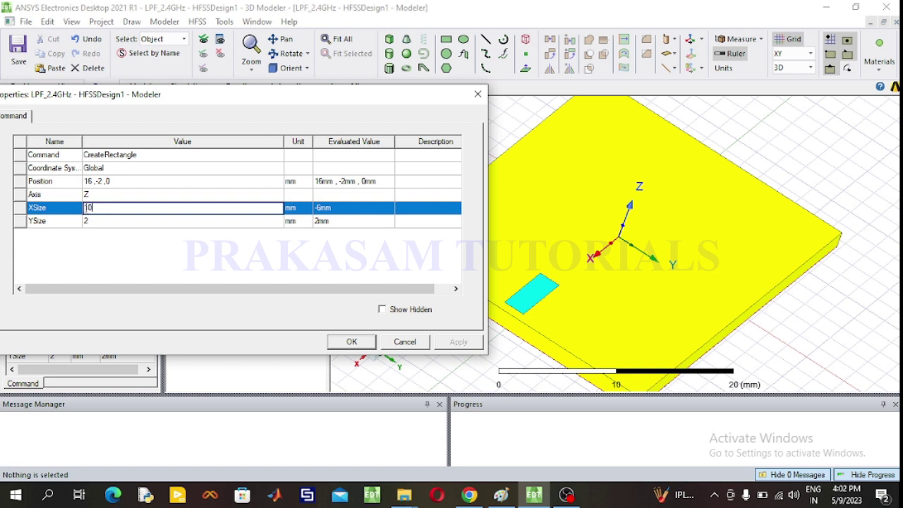
pyautogui.click(95, 221)
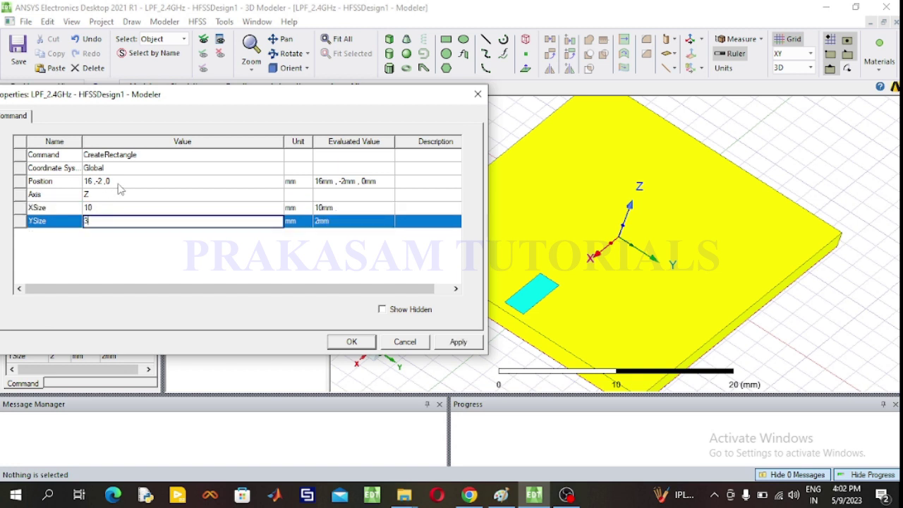
pyautogui.click(93, 181)
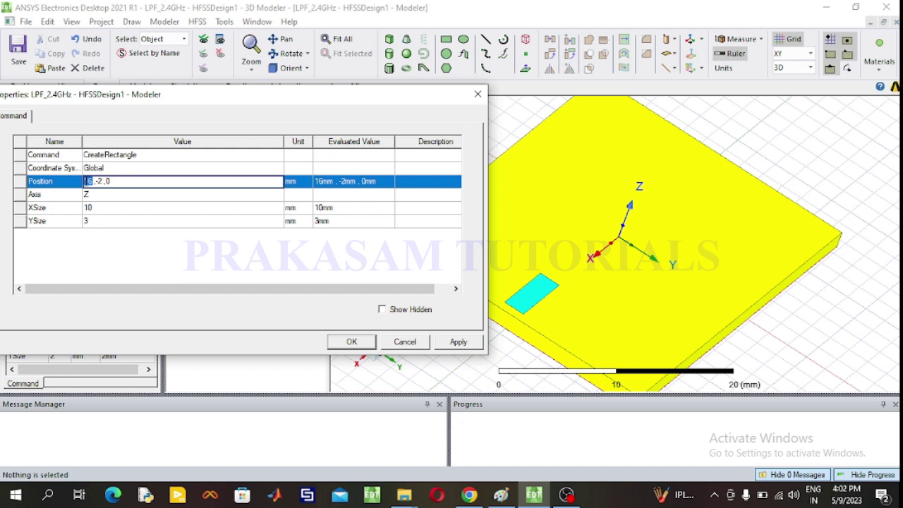
pyautogui.write('17')
pyautogui.write('.5')
pyautogui.click(352, 341)
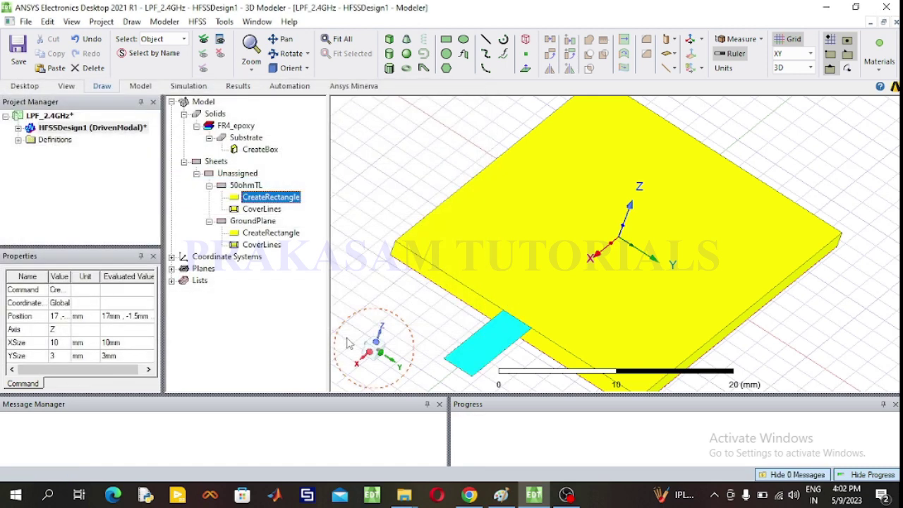
# Set the 50ohmTL rectangle's position to -17, -1.5, 0 mm.
pyautogui.doubleClick(289, 199)
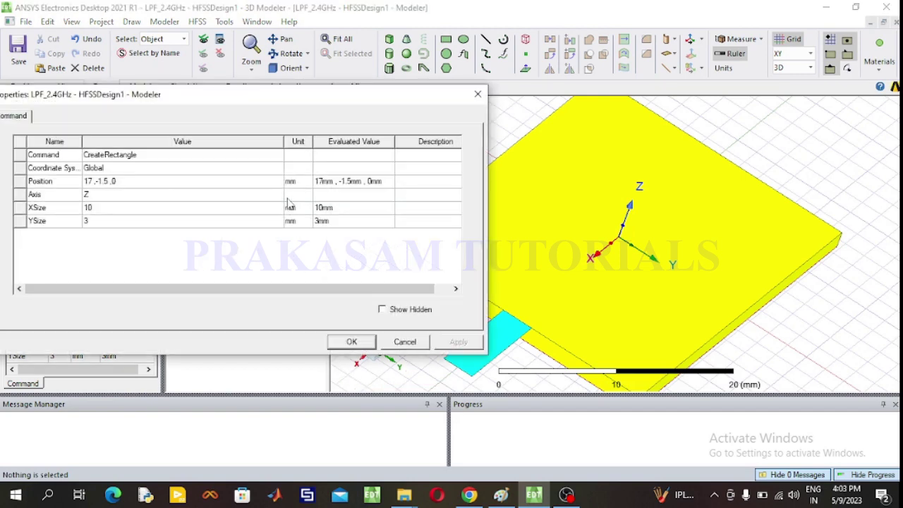
pyautogui.click(86, 208)
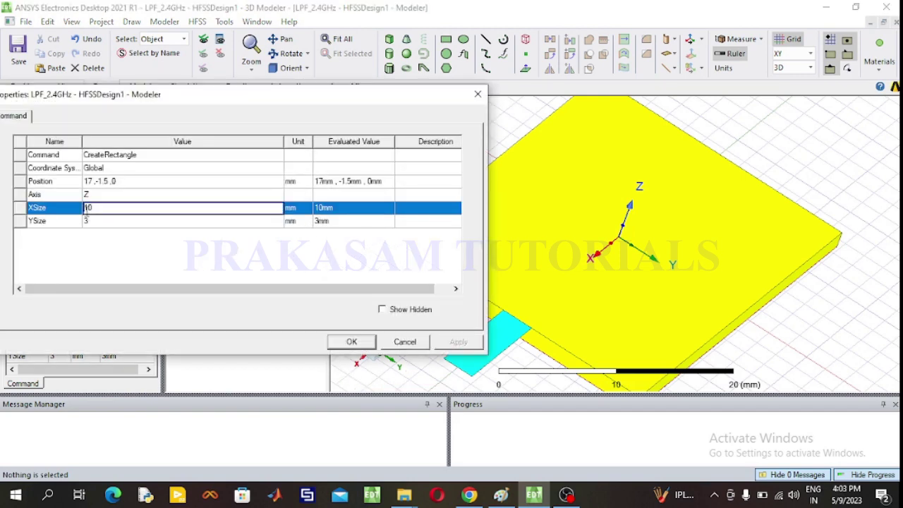
pyautogui.click(86, 182)
pyautogui.write('-')
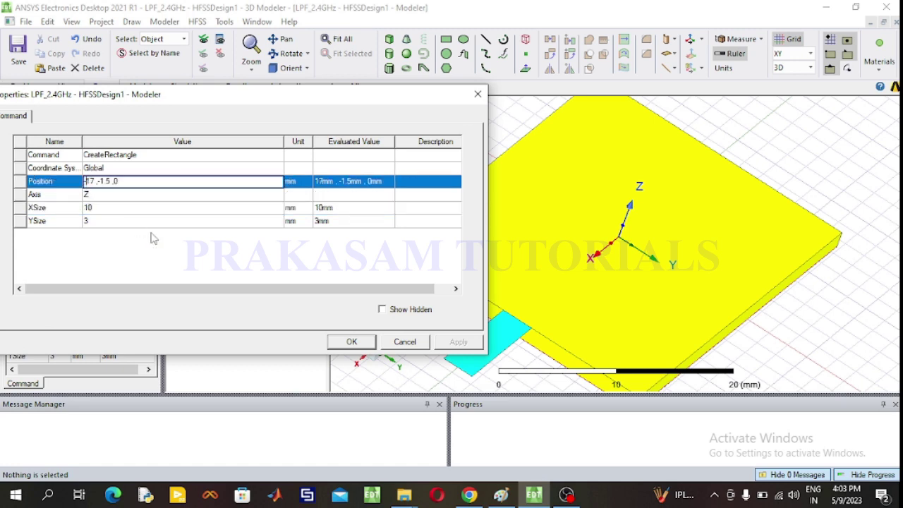
pyautogui.click(352, 341)
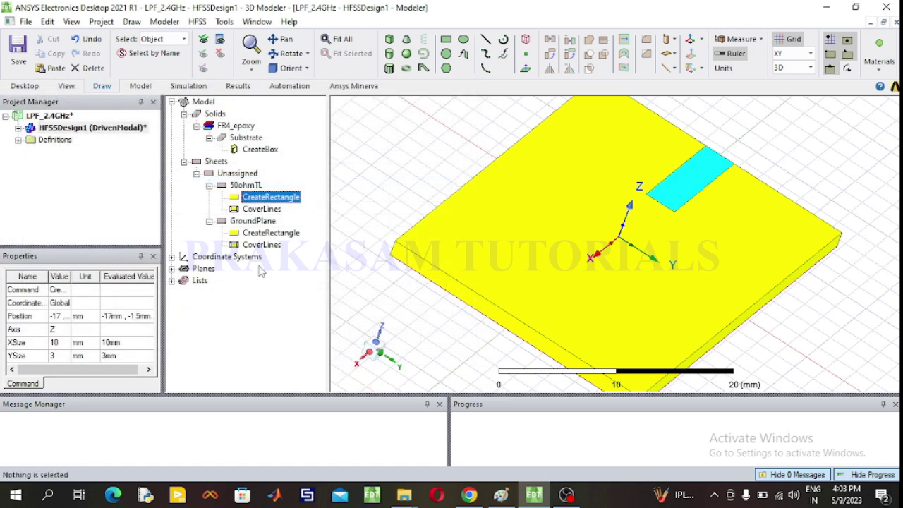
# Set the 50ohmTL rectangle's position to 17, -1.5, 0 mm and its X size to -10 mm, and select the 50ohmTL sheet.
pyautogui.doubleClick(266, 200)
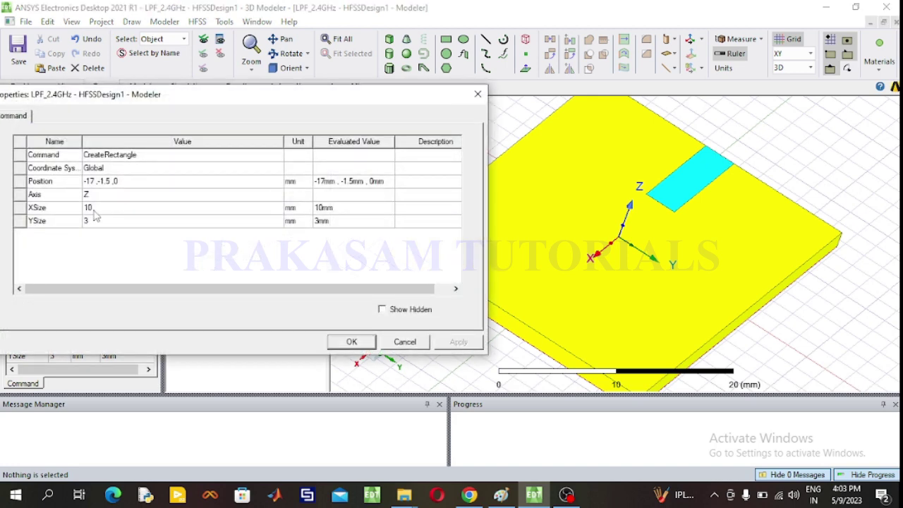
pyautogui.click(86, 181)
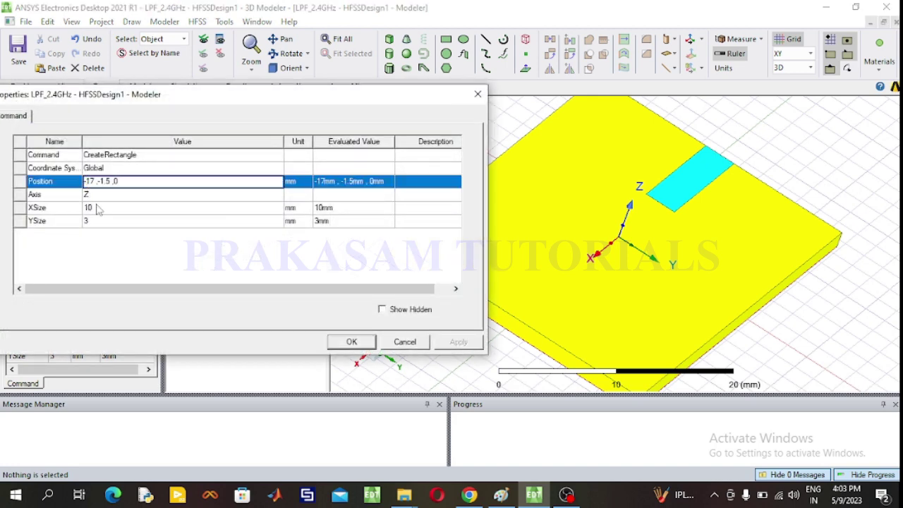
pyautogui.press('Delete')
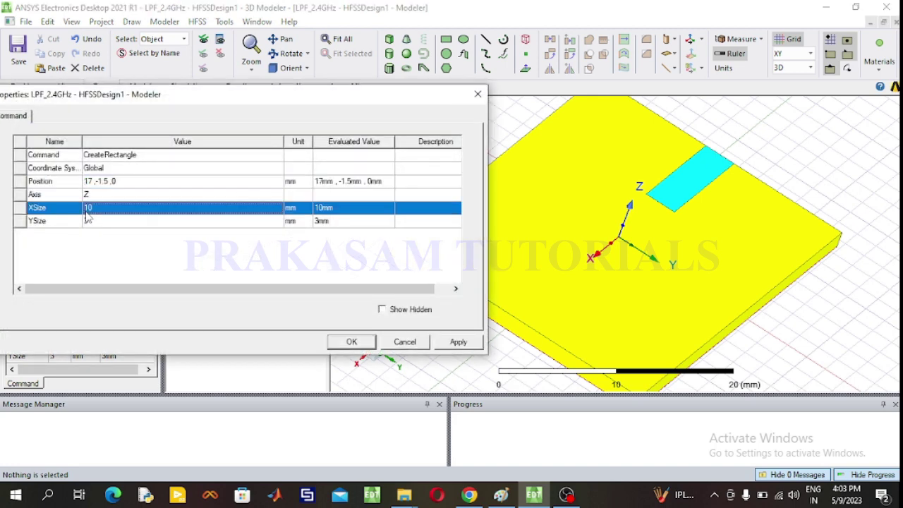
pyautogui.click(90, 209)
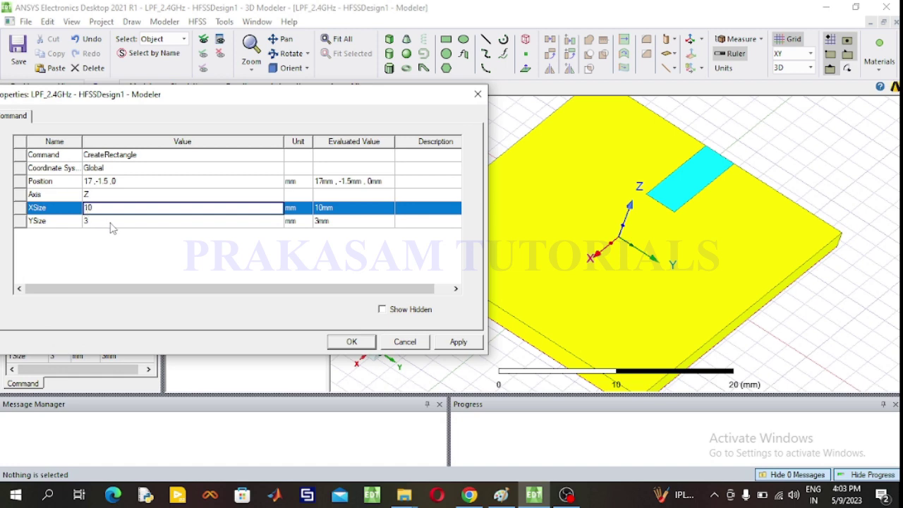
pyautogui.write('-')
pyautogui.click(351, 341)
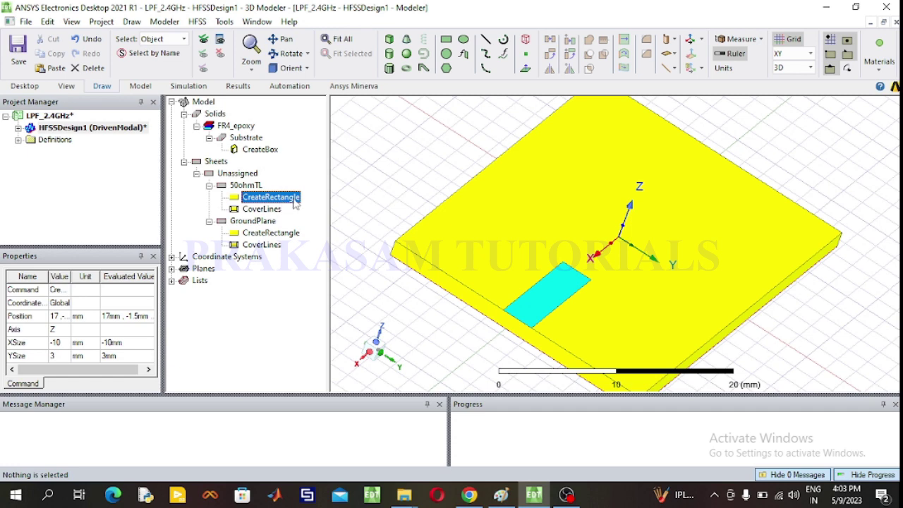
pyautogui.click(251, 186)
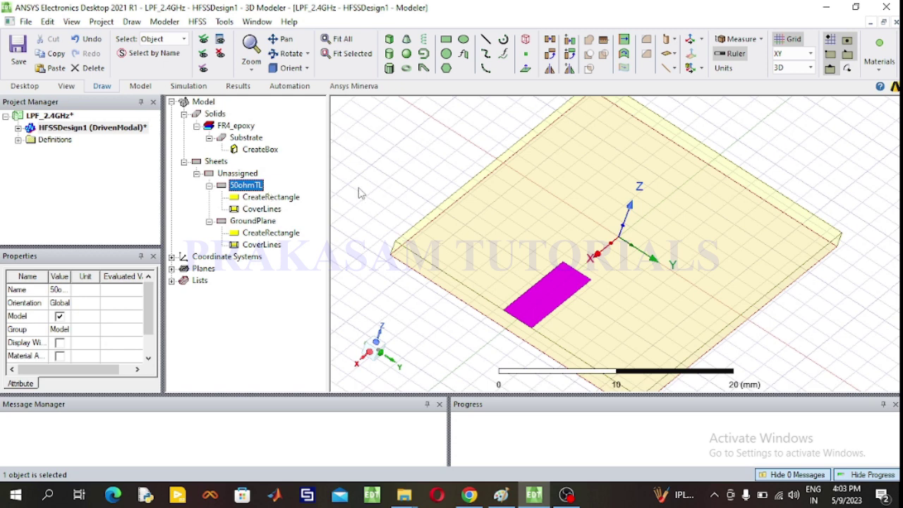
# Paste a copy of the 50ohmTL sheet and set the copy's position to -17, -1.5, 0 mm and X size to 10 mm.
pyautogui.hotkey('ctrl', 'v')
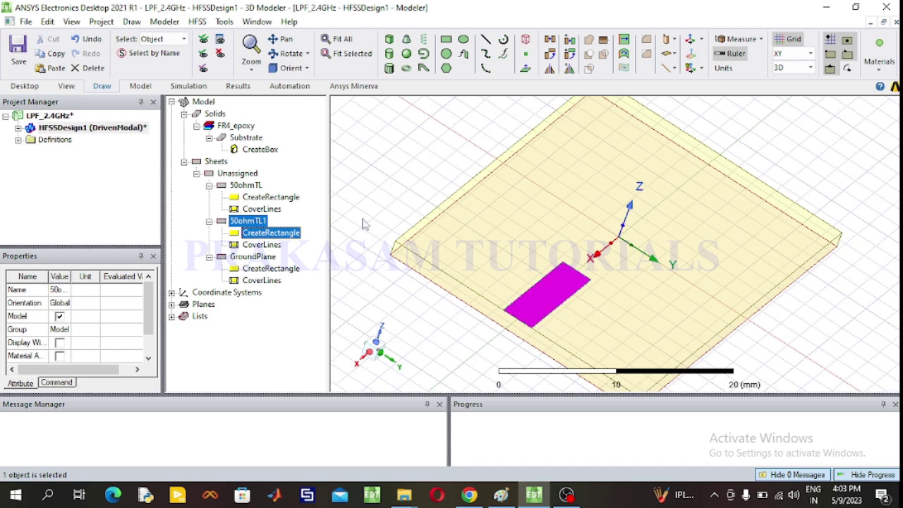
pyautogui.click(373, 205)
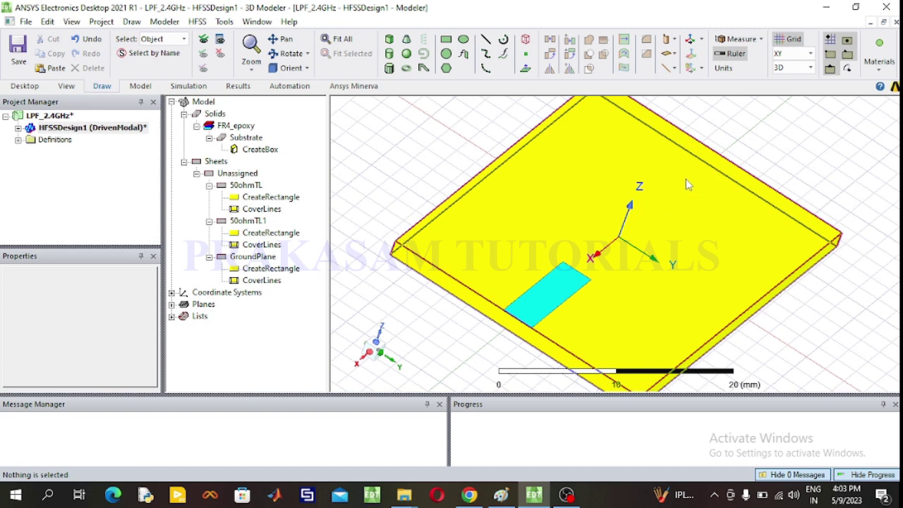
pyautogui.doubleClick(284, 236)
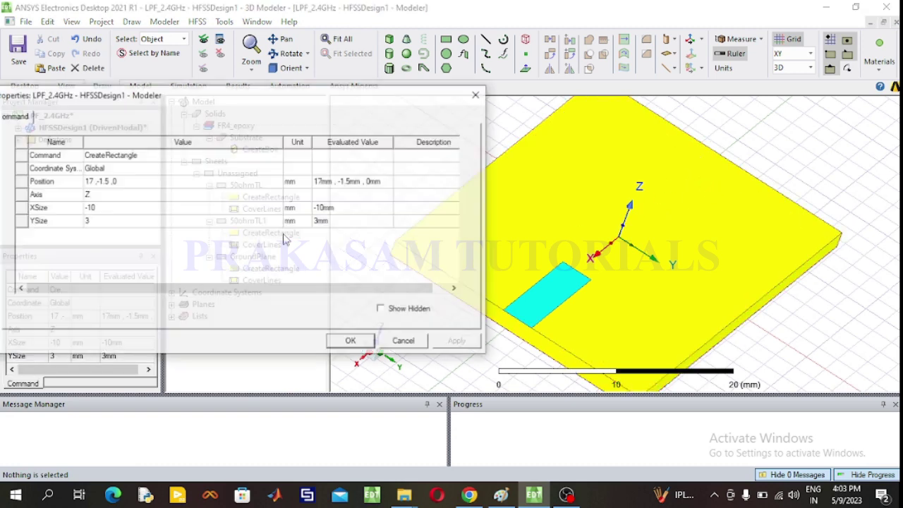
pyautogui.click(85, 182)
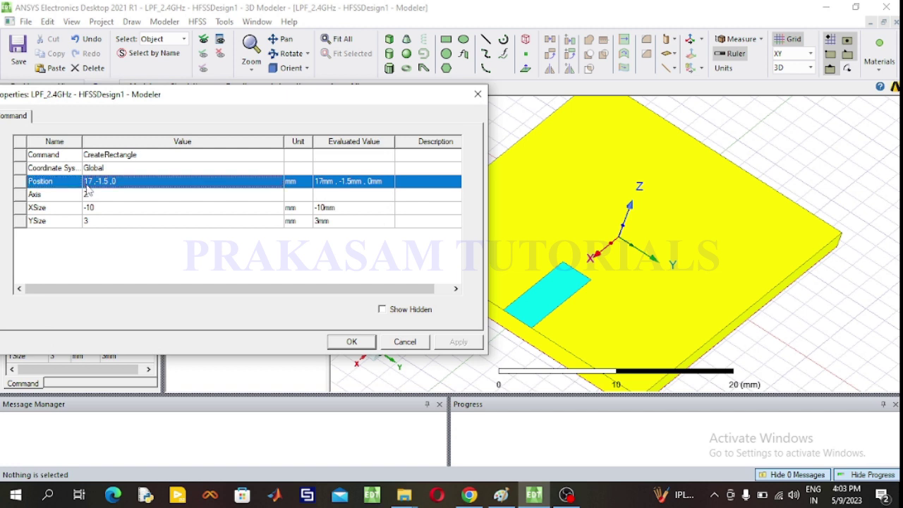
pyautogui.click(86, 185)
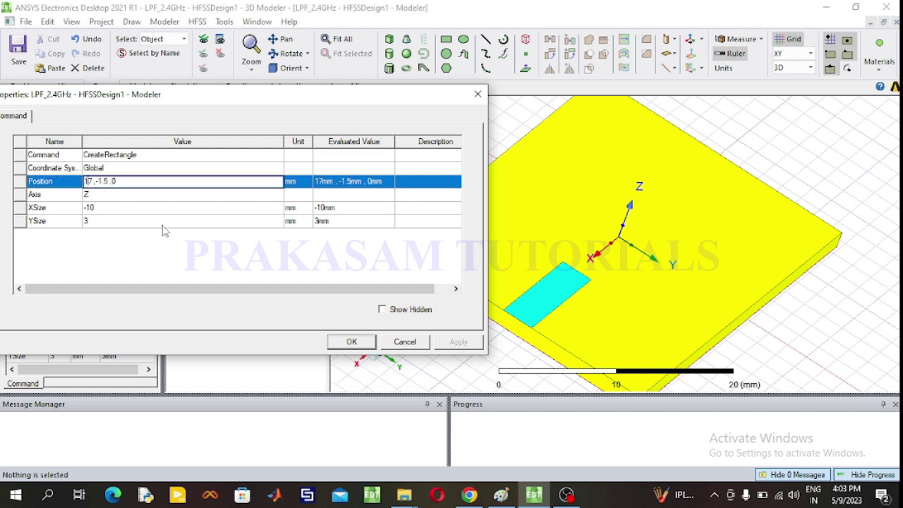
pyautogui.write('-')
pyautogui.click(86, 210)
pyautogui.click(89, 210)
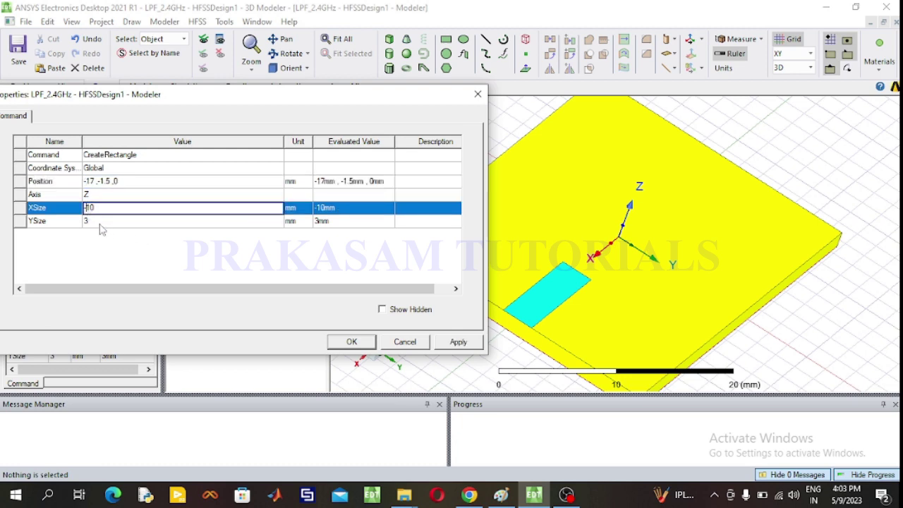
pyautogui.press('BackSpace')
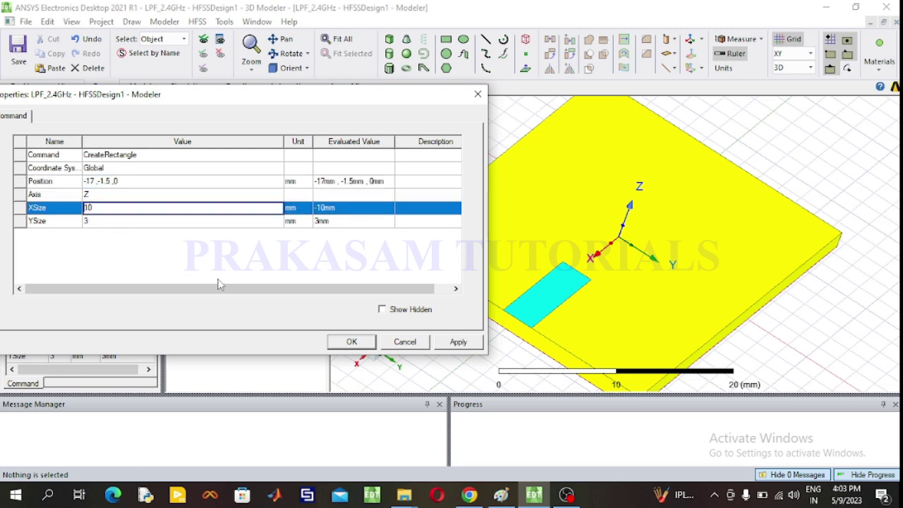
pyautogui.click(351, 341)
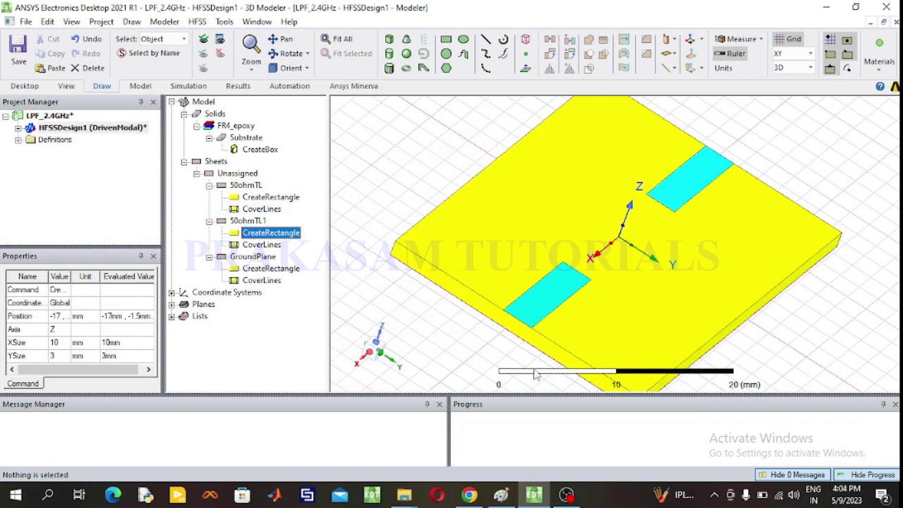
# Check the high-impedance line in the Paint sketch, and in HFSS draw a rectangle about 5 by 0.75 mm from 7, -0.75, 0 mm toward the origin.
pyautogui.click(501, 495)
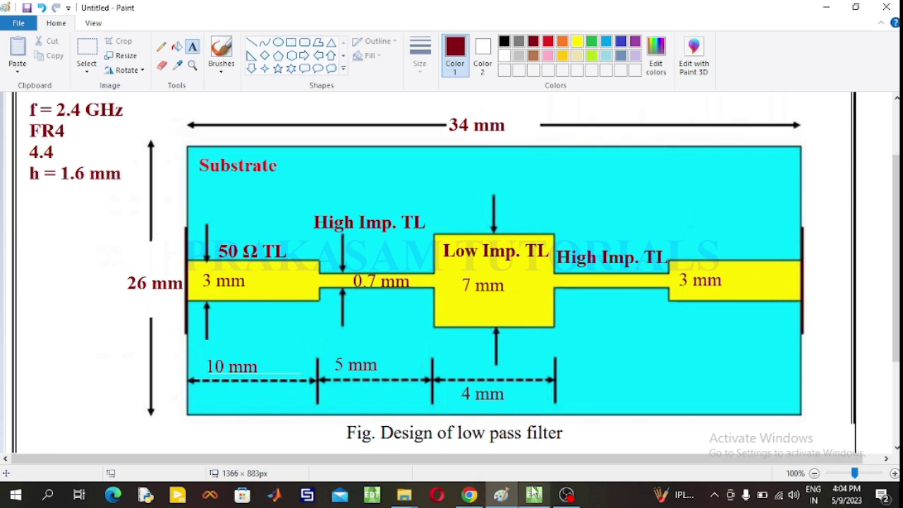
pyautogui.click(534, 494)
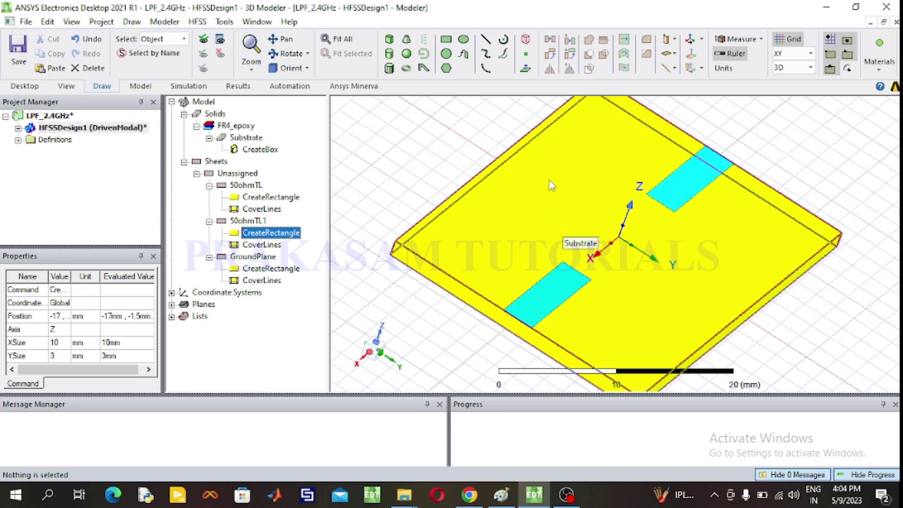
pyautogui.click(446, 40)
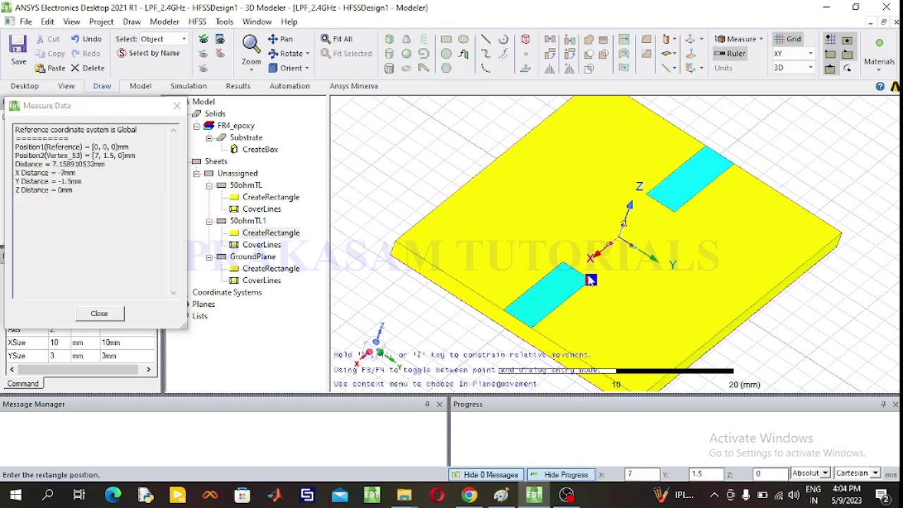
pyautogui.click(575, 270)
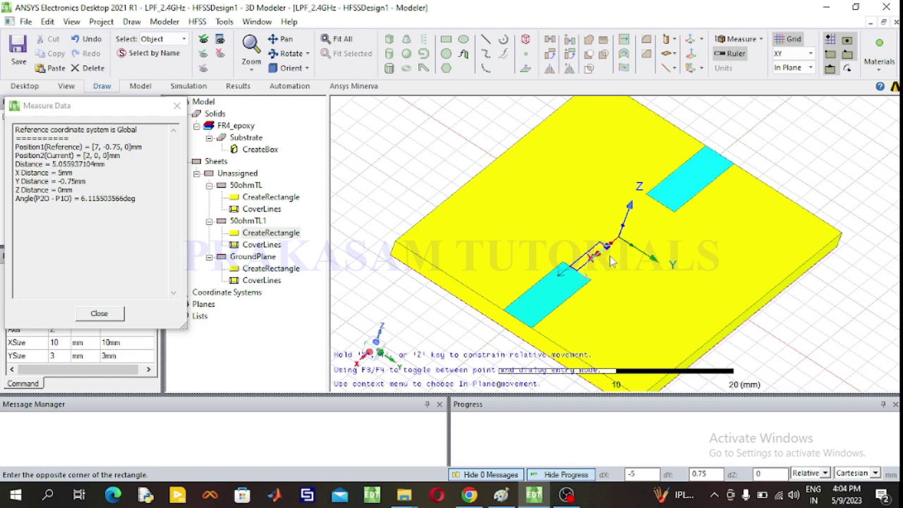
pyautogui.click(610, 256)
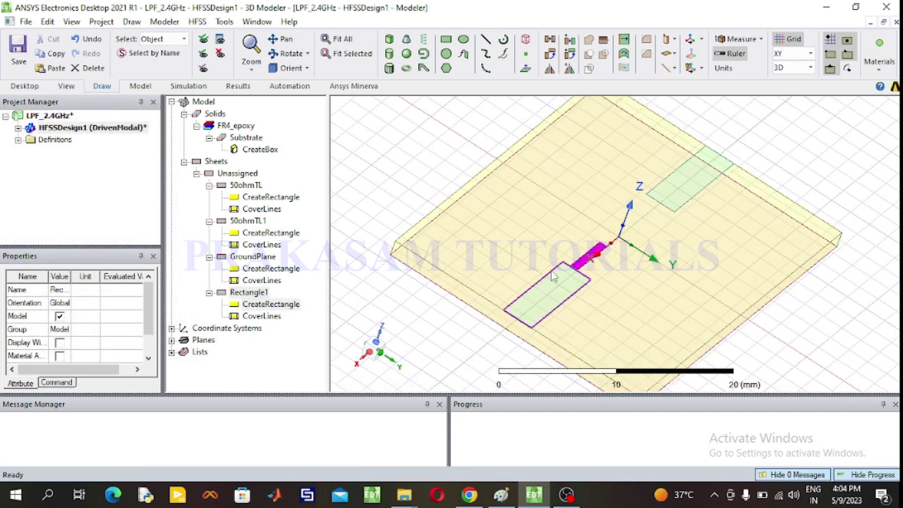
# Rename the new narrow rectangle HighImpTL and set its color to cyan.
pyautogui.doubleClick(260, 294)
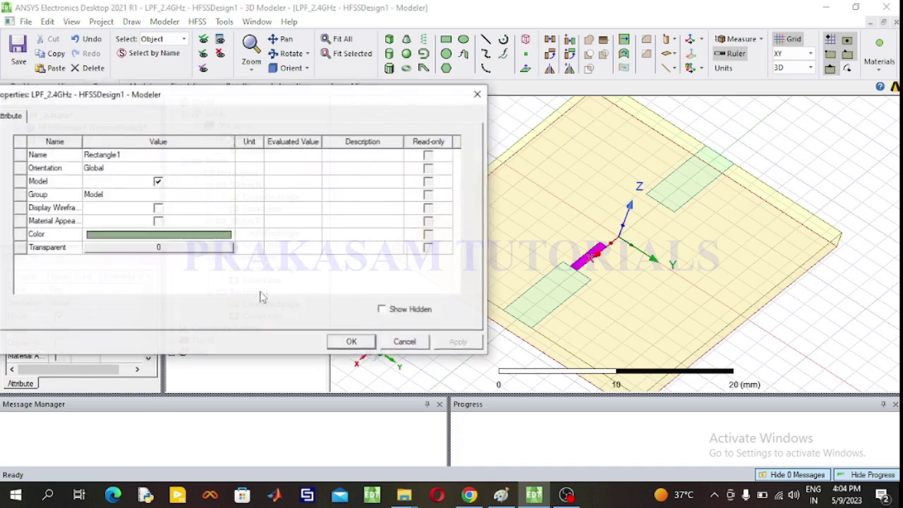
pyautogui.click(138, 155)
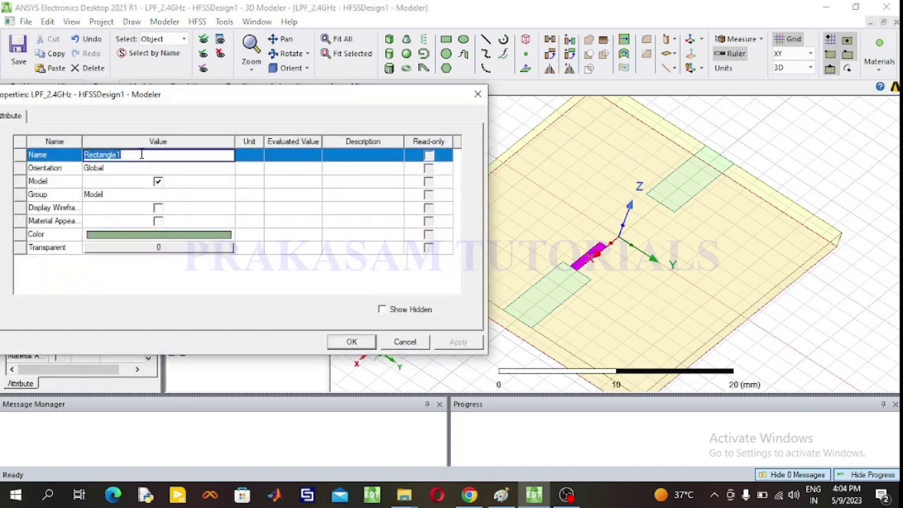
pyautogui.write('H')
pyautogui.write('ighImpTL')
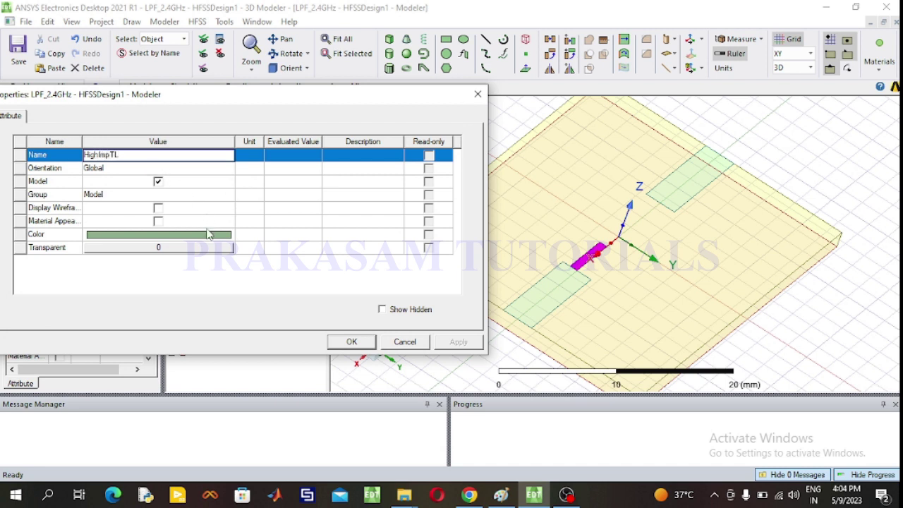
pyautogui.click(207, 234)
pyautogui.click(171, 169)
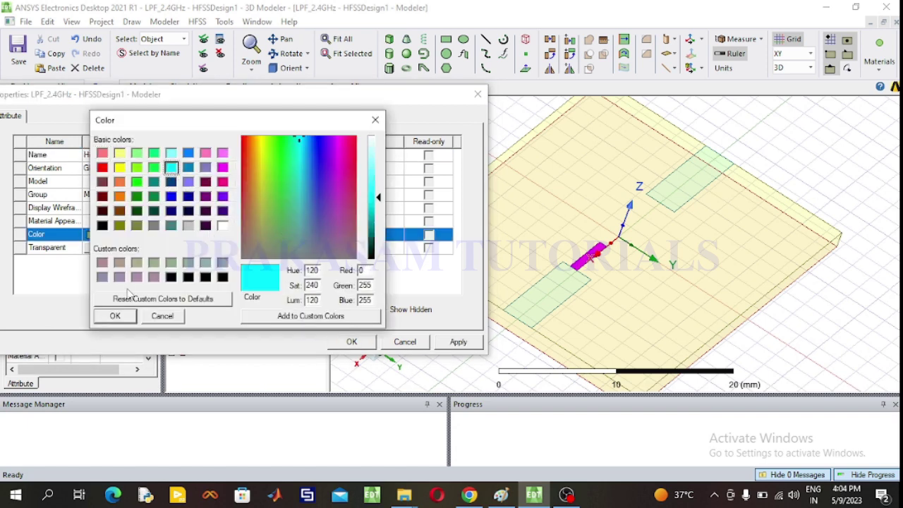
pyautogui.click(126, 314)
pyautogui.click(348, 342)
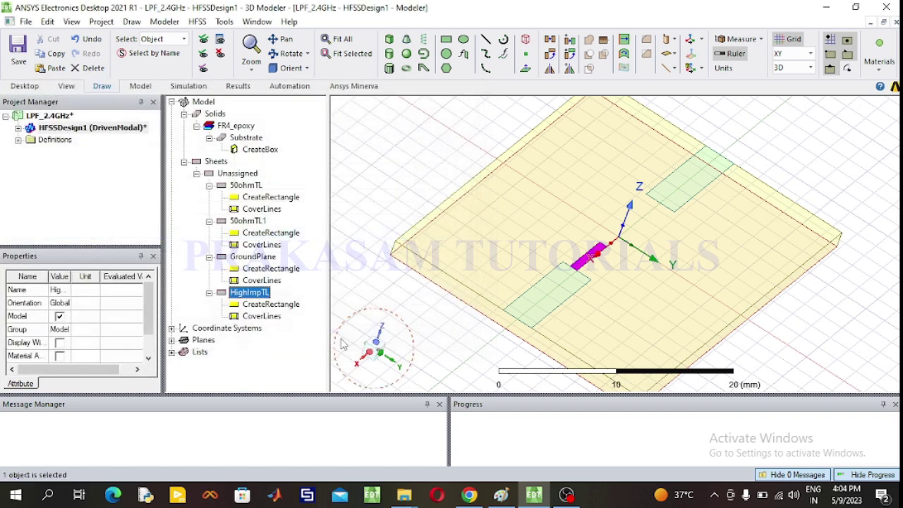
# Check the line width in the Paint sketch and set the HighImpTL rectangle's Y size to 0.7 mm and position to 7, -0.35, 0 mm.
pyautogui.doubleClick(266, 306)
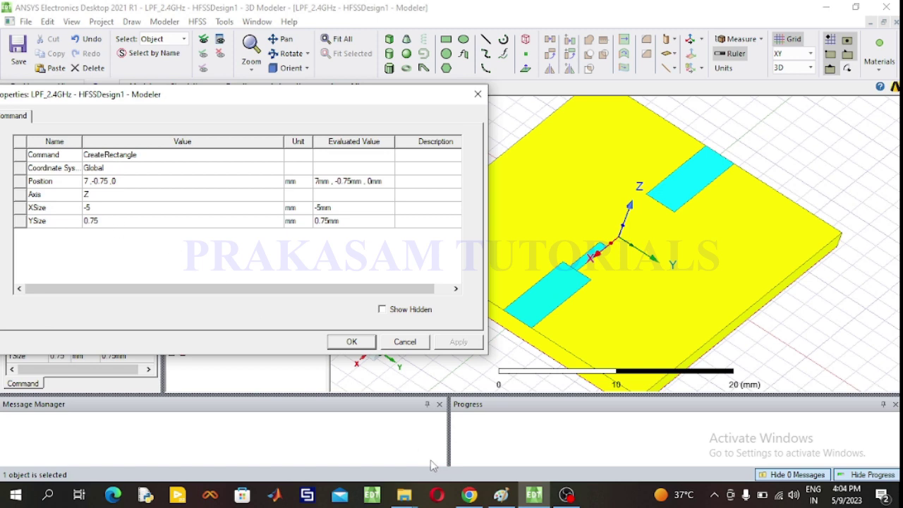
pyautogui.click(501, 493)
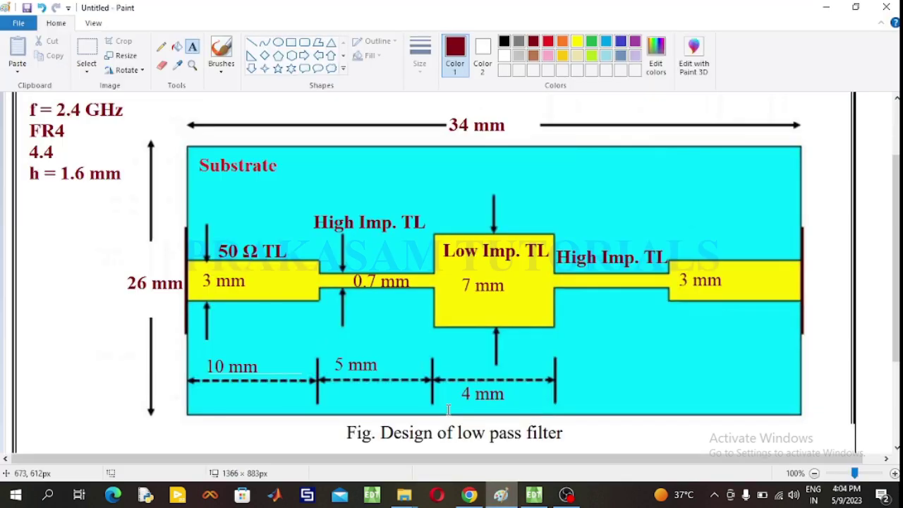
pyautogui.click(530, 494)
pyautogui.click(120, 221)
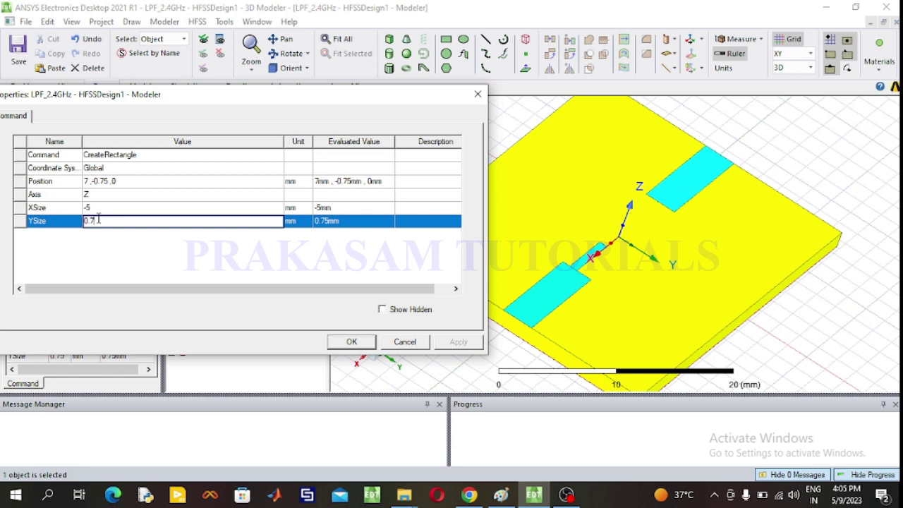
pyautogui.click(103, 182)
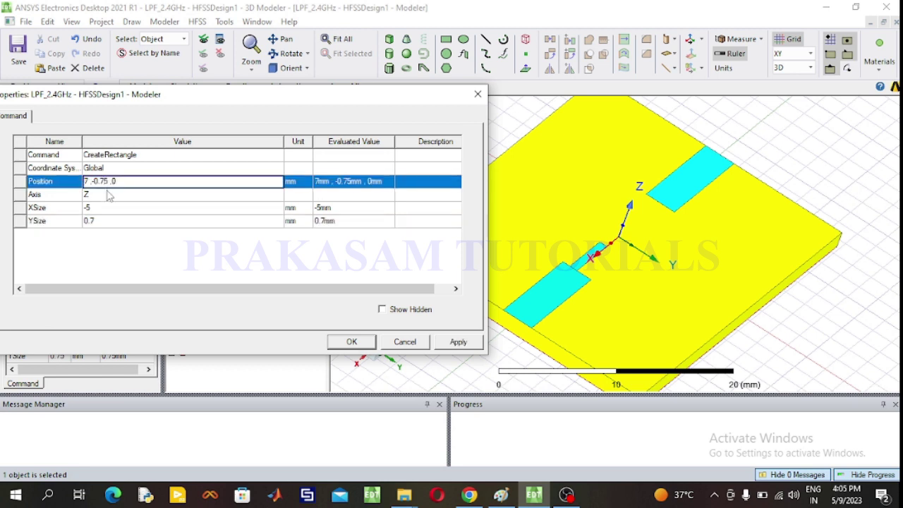
pyautogui.press('BackSpace')
pyautogui.write('3')
pyautogui.click(346, 342)
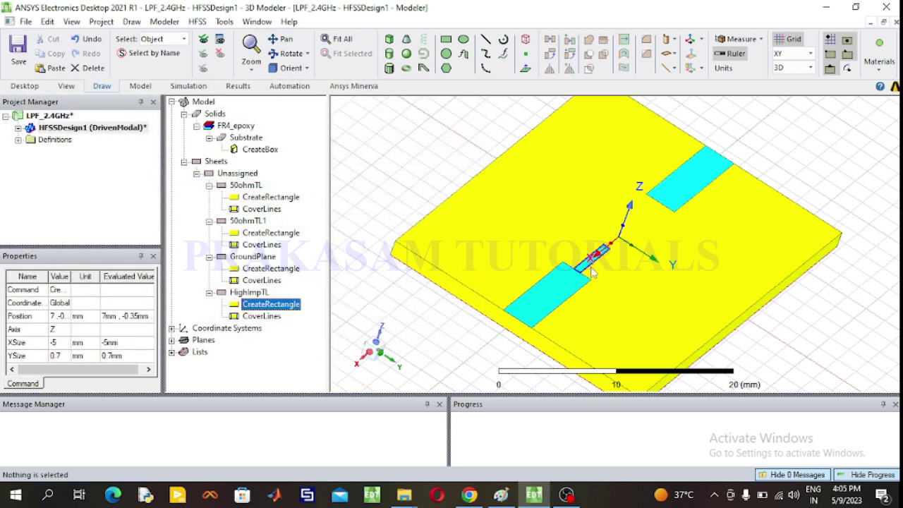
# Duplicate the HighImpTL sheet by copy and paste, and select the copy.
pyautogui.scroll(5, 589, 275)
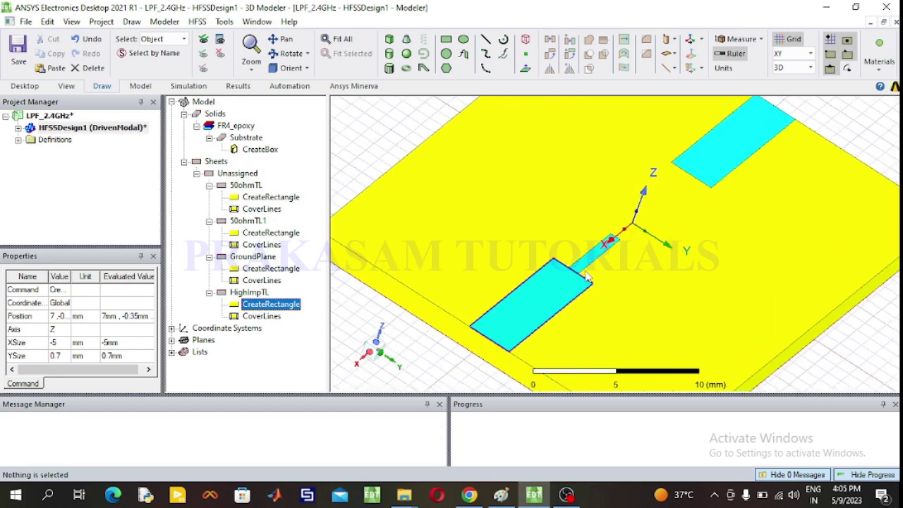
pyautogui.scroll(-1, 586, 277)
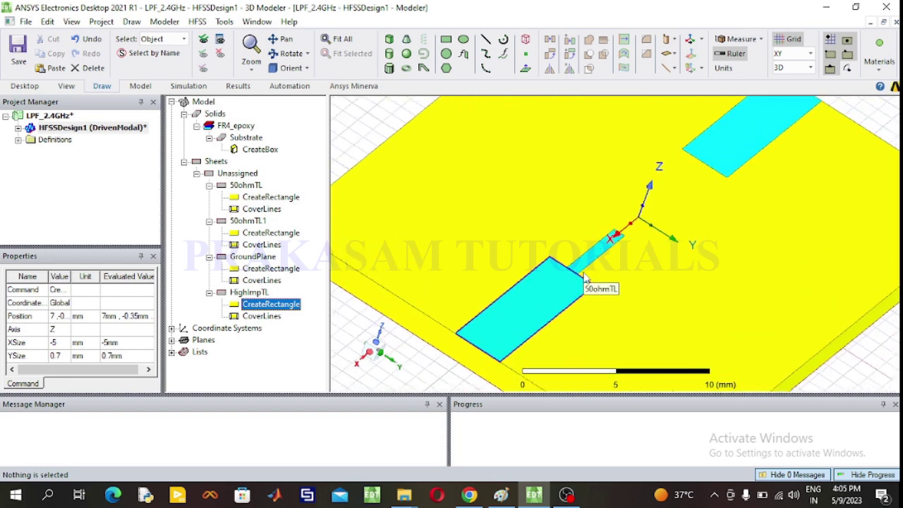
pyautogui.click(254, 293)
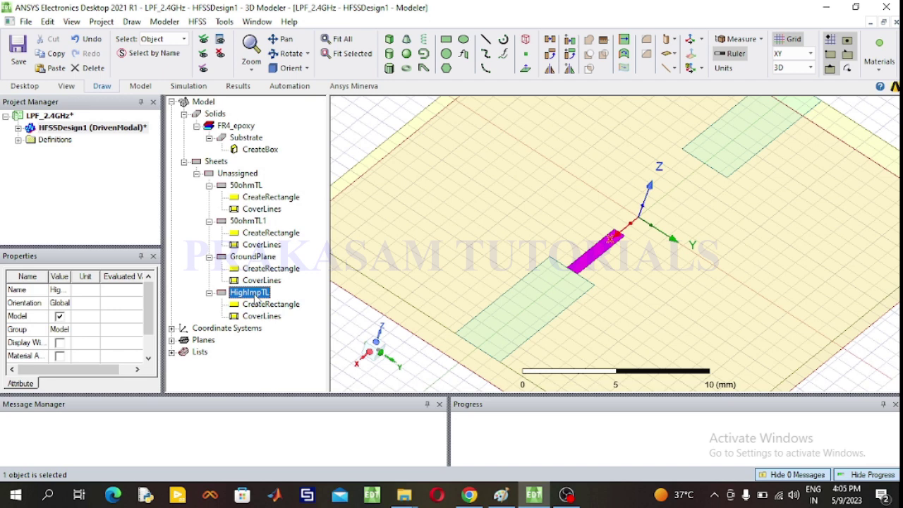
pyautogui.hotkey('ctrl', 'c')
pyautogui.hotkey('ctrl', 'v')
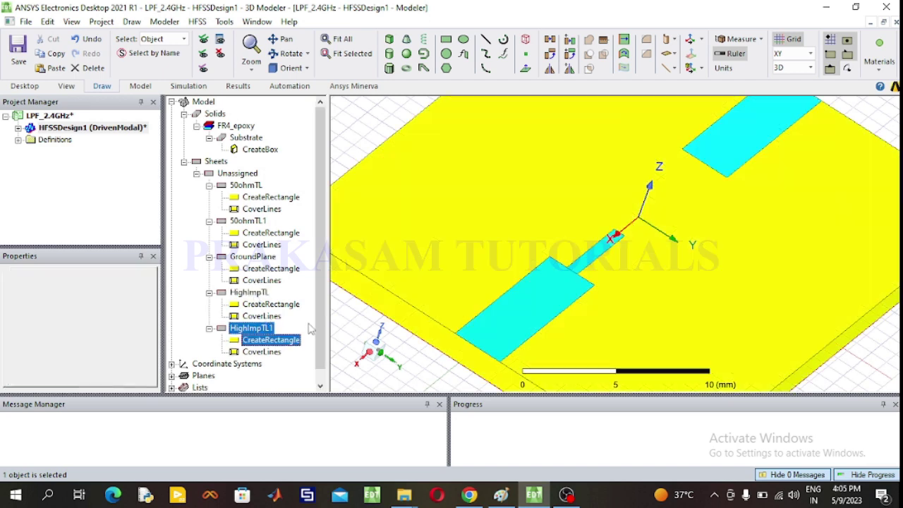
pyautogui.click(310, 329)
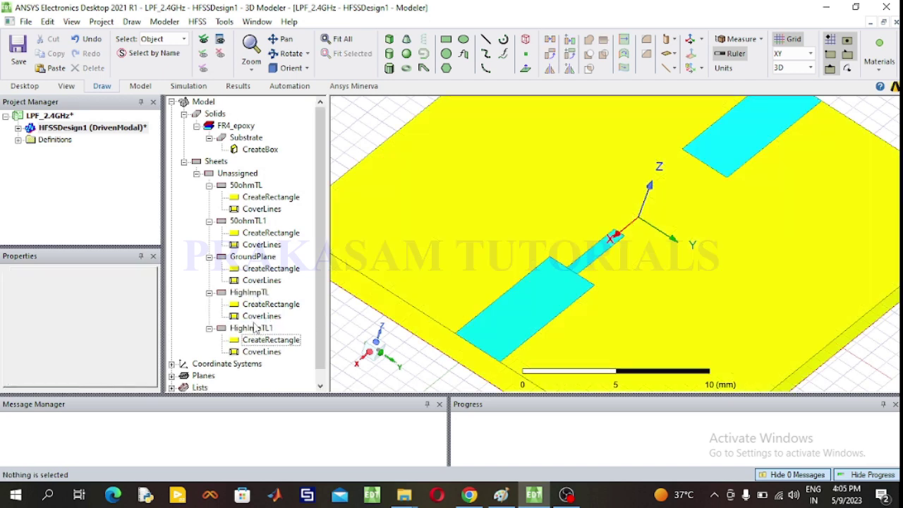
pyautogui.click(255, 328)
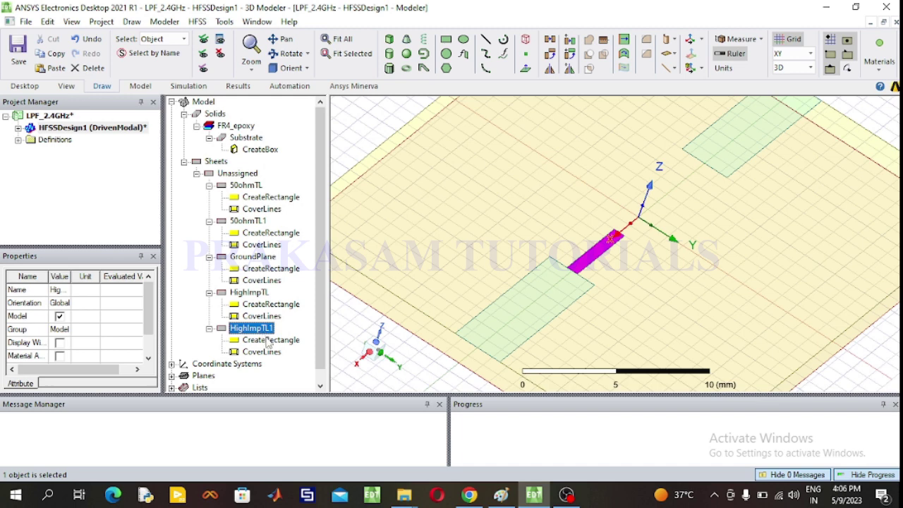
# Set the HighImpTL1 rectangle's position to -7, -0.35, 0 mm and its X size to 5 mm.
pyautogui.doubleClick(268, 340)
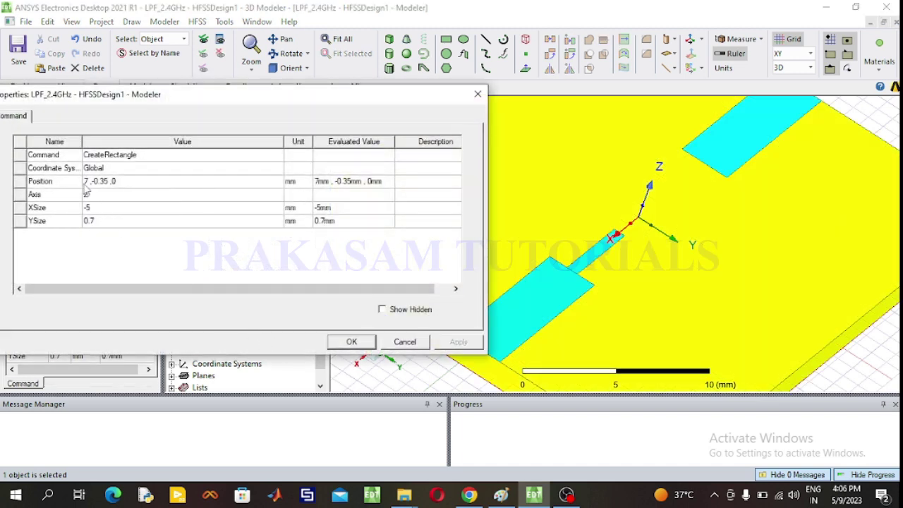
pyautogui.click(86, 183)
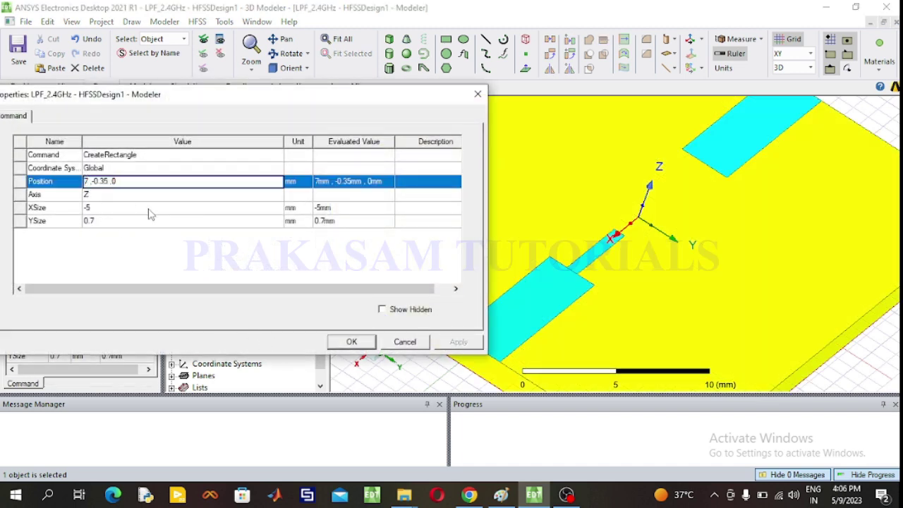
pyautogui.write('-')
pyautogui.click(86, 209)
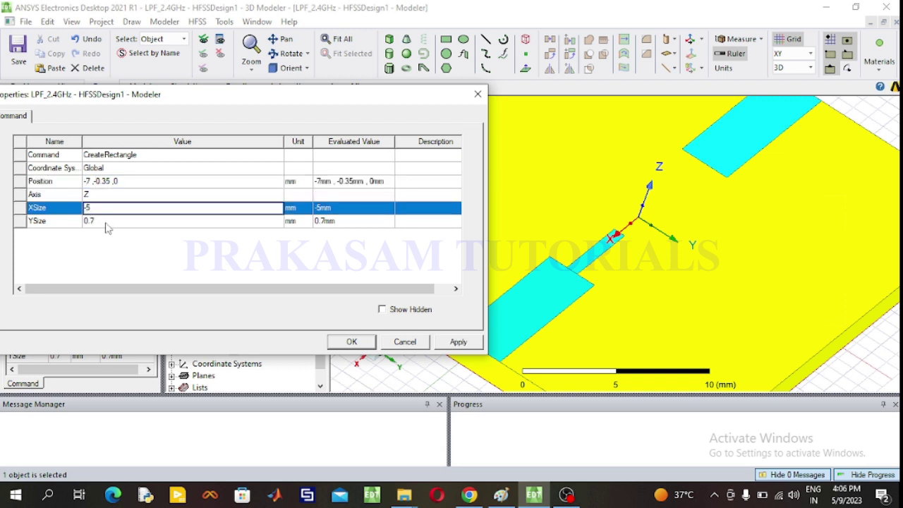
pyautogui.press('Delete')
pyautogui.click(347, 342)
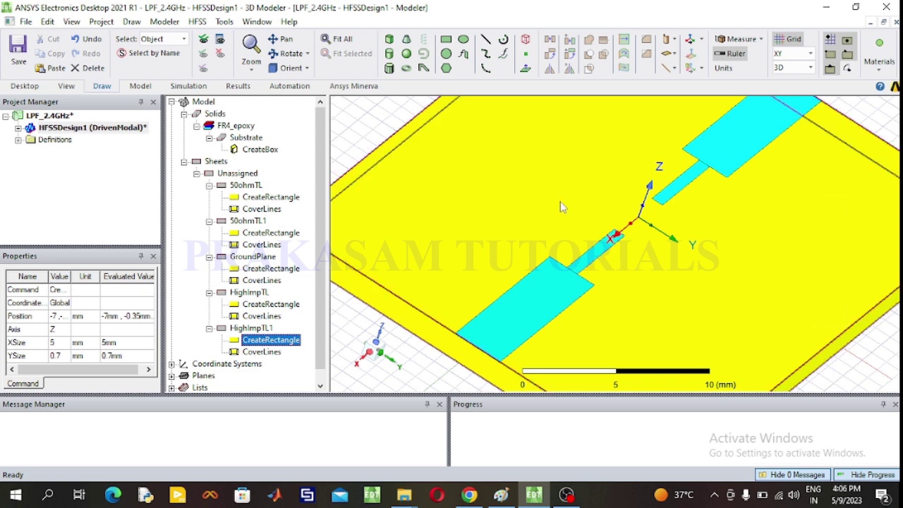
# Draw a rectangle about 2 by 6 mm at the origin, crossing the gap between the two high-impedance lines.
pyautogui.click(445, 40)
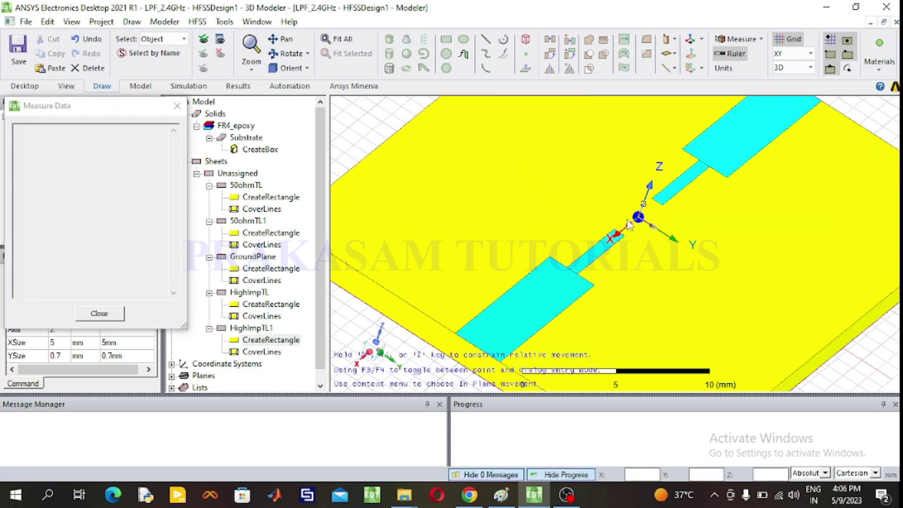
pyautogui.click(594, 189)
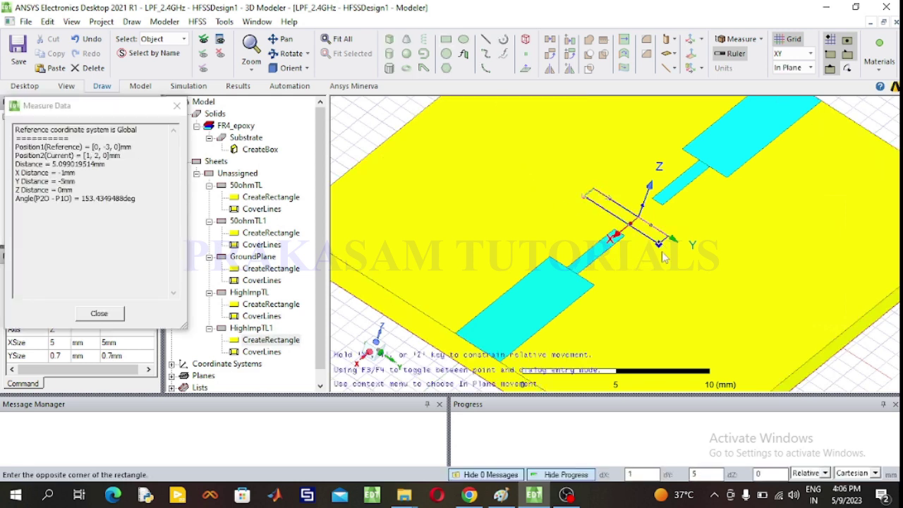
pyautogui.click(702, 231)
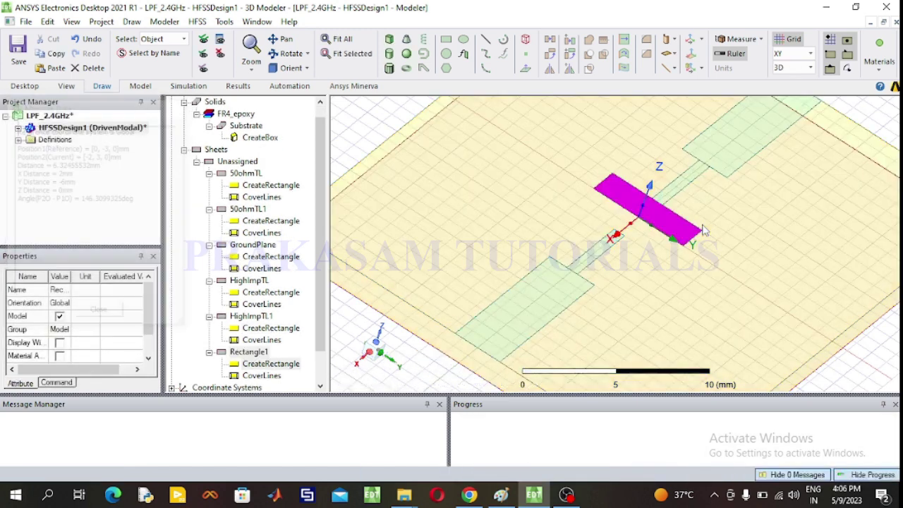
pyautogui.click(433, 378)
# Rename the new central rectangle LowImpTL and set its color to cyan.
pyautogui.doubleClick(250, 352)
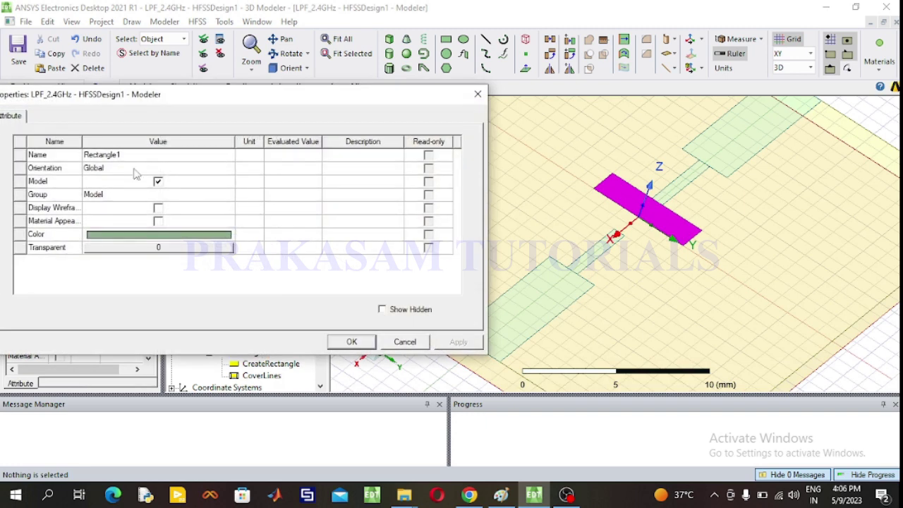
pyautogui.doubleClick(129, 155)
pyautogui.write('LowImpTL')
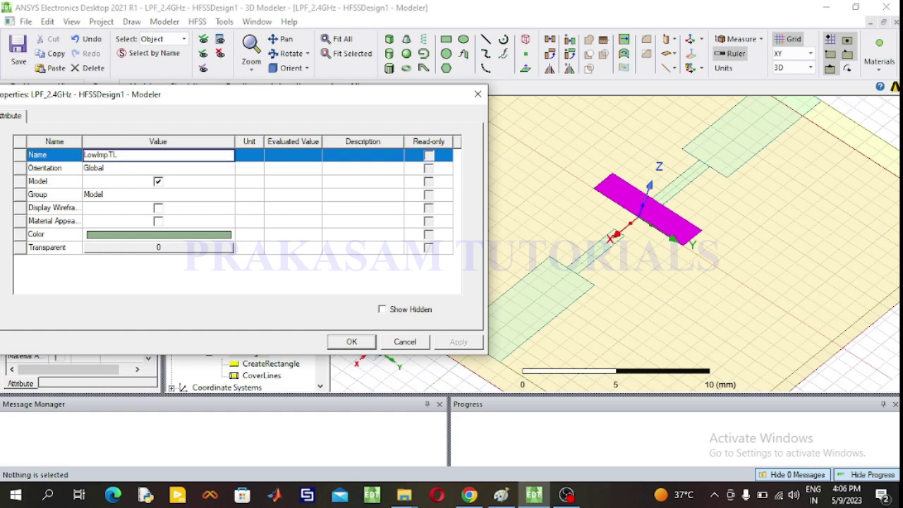
pyautogui.click(175, 236)
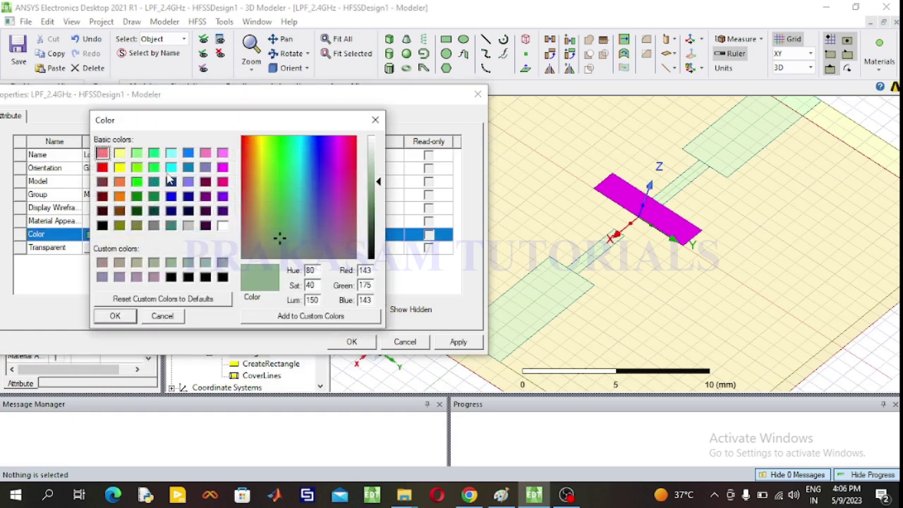
pyautogui.click(170, 168)
pyautogui.click(115, 315)
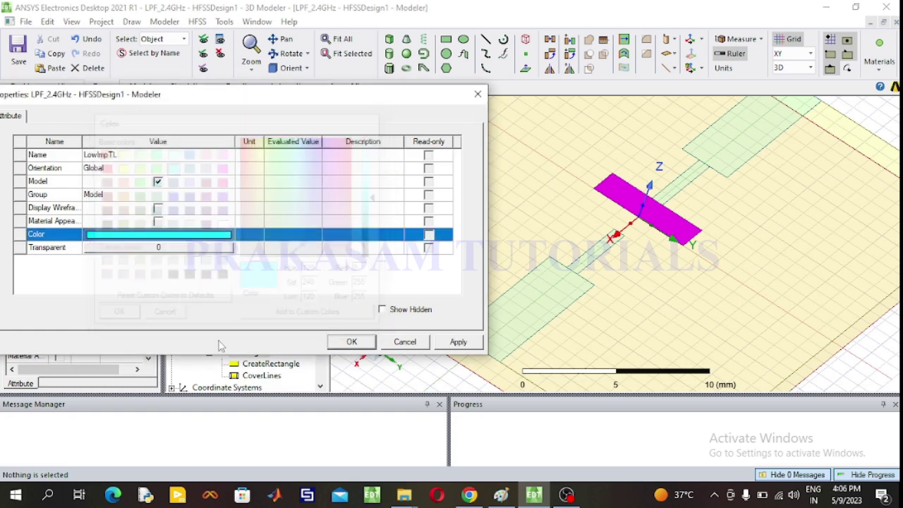
pyautogui.click(345, 342)
# Set the LowImpTL rectangle's X size to 4 mm and Y size to 7 mm, checking the width in the Paint sketch.
pyautogui.click(289, 364)
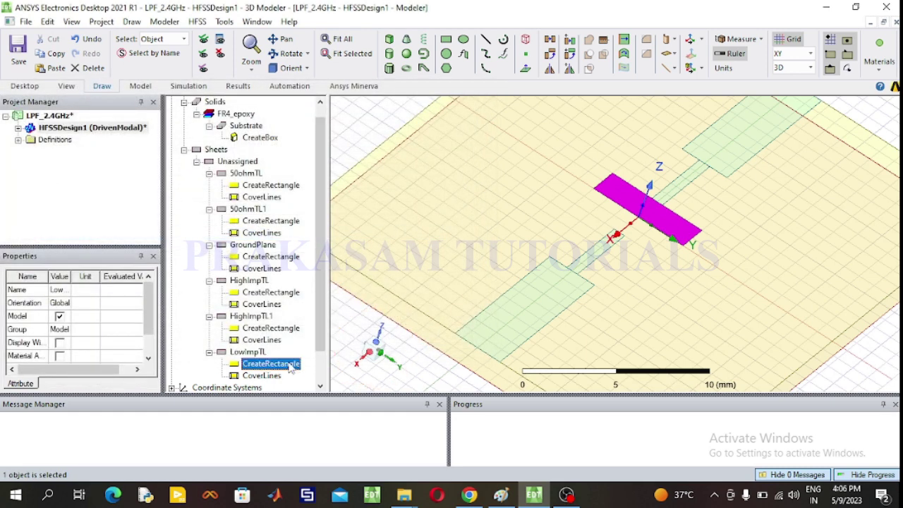
pyautogui.doubleClick(289, 364)
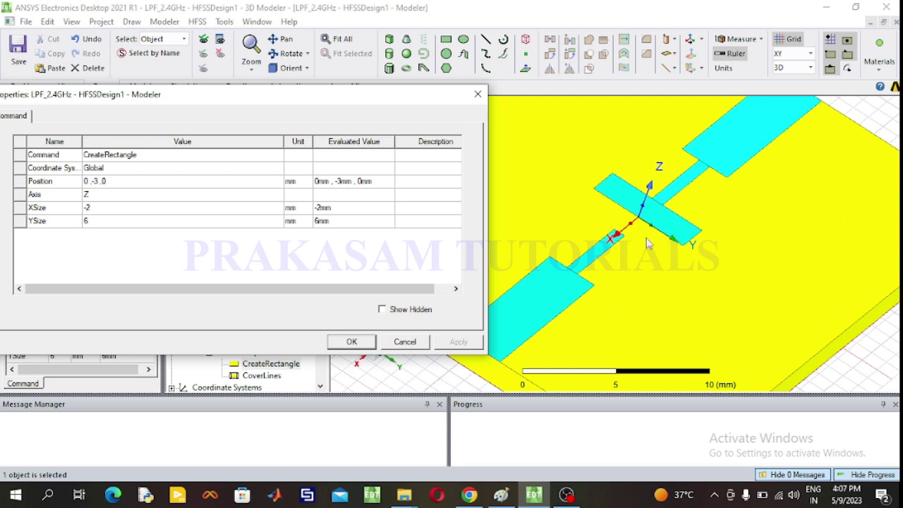
pyautogui.click(100, 208)
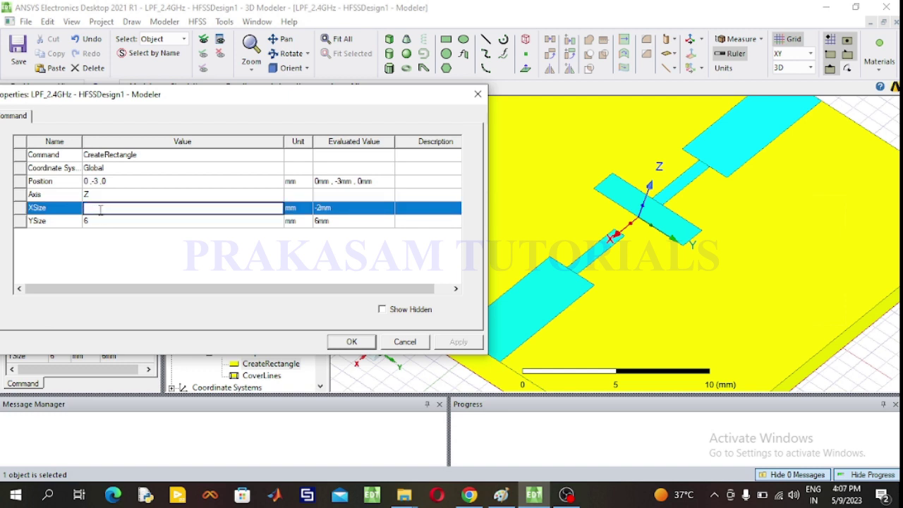
pyautogui.write('4')
pyautogui.click(94, 222)
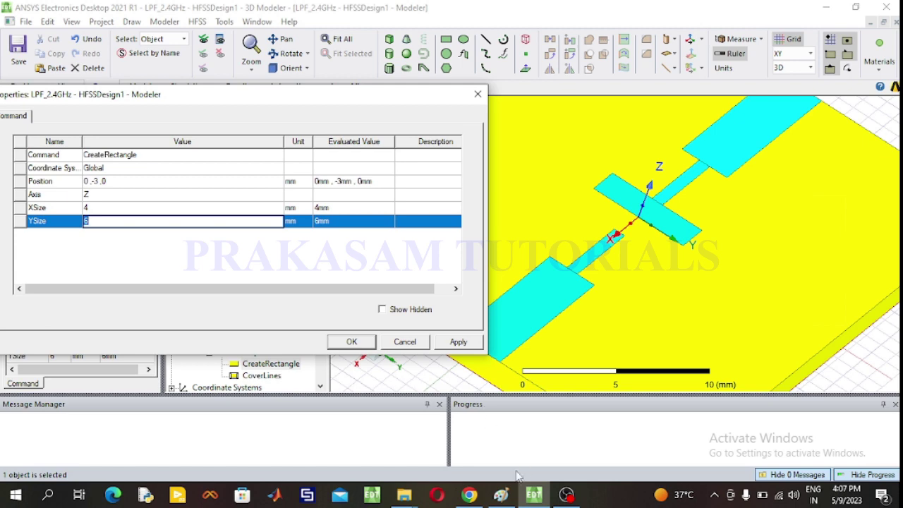
pyautogui.click(502, 494)
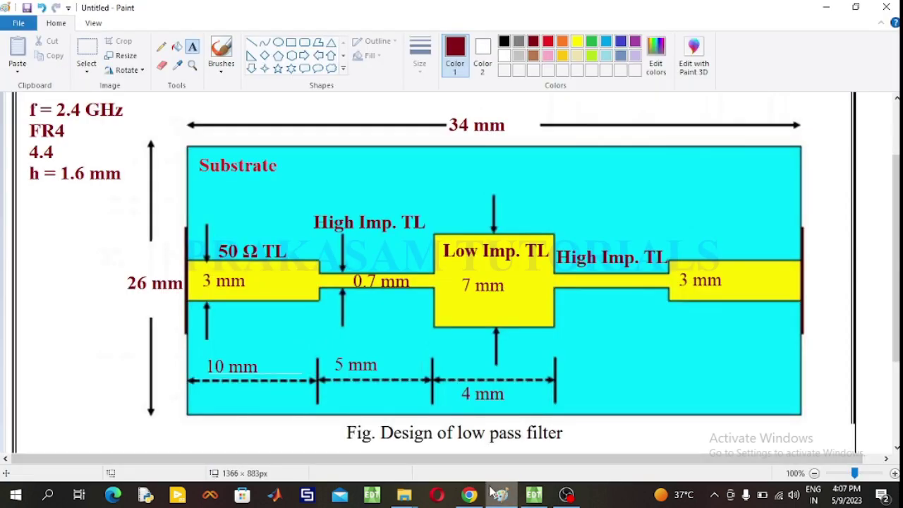
pyautogui.click(534, 494)
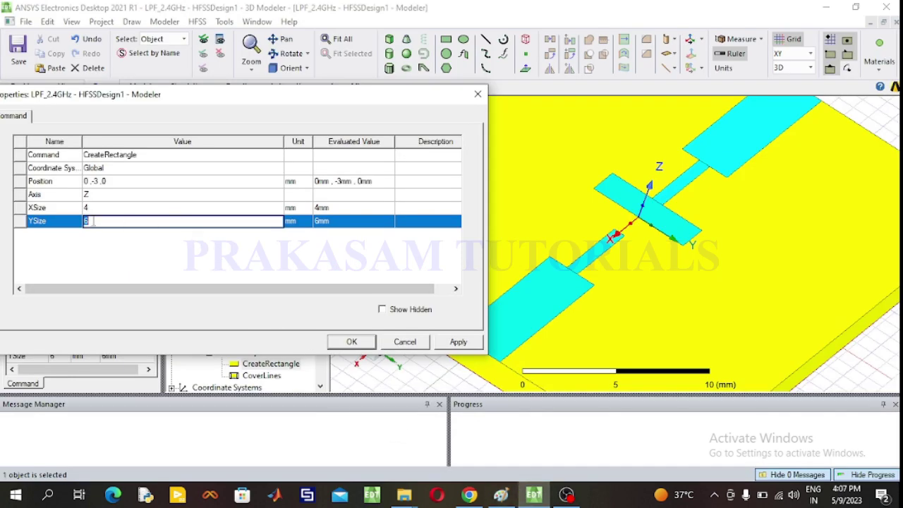
pyautogui.press('BackSpace')
pyautogui.write('8')
pyautogui.press('BackSpace')
pyautogui.write('7')
# Set the LowImpTL rectangle's position to -2, -3.5, 0 mm and apply the changes.
pyautogui.click(90, 185)
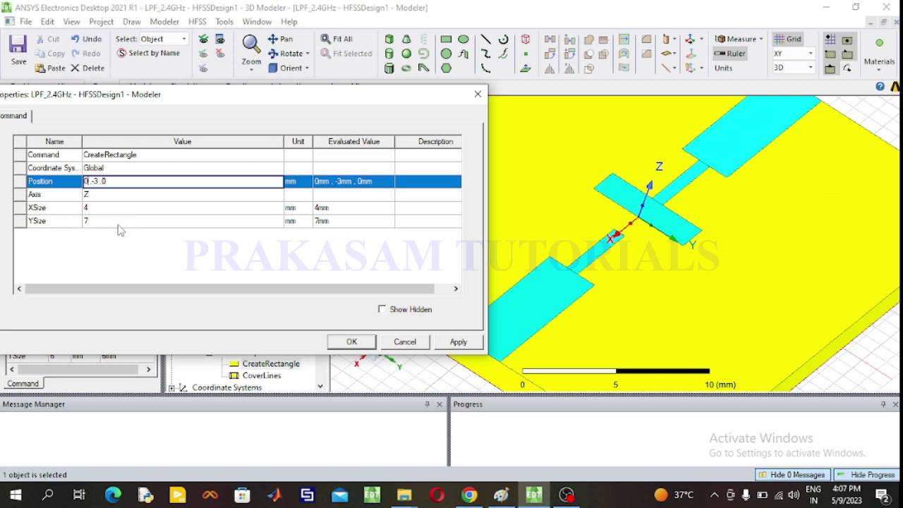
pyautogui.write('-2 ,-3.5')
pyautogui.click(356, 341)
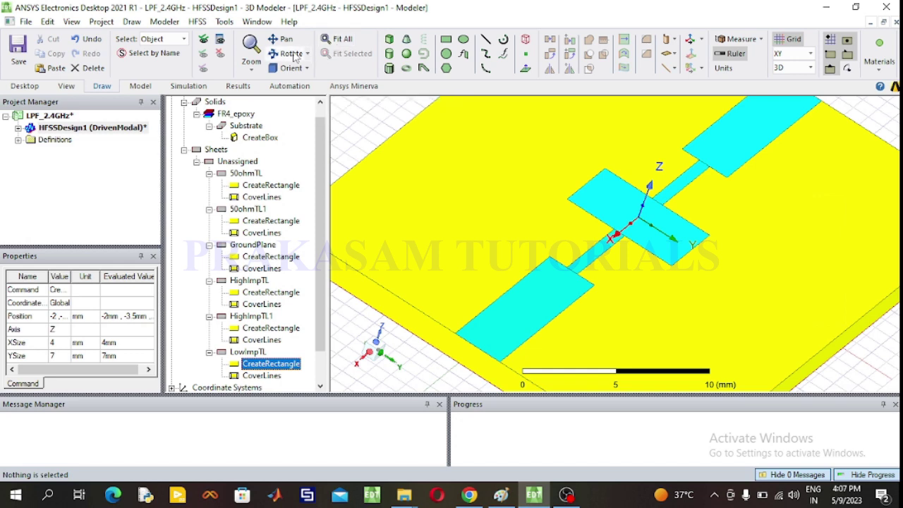
pyautogui.click(342, 38)
pyautogui.click(438, 189)
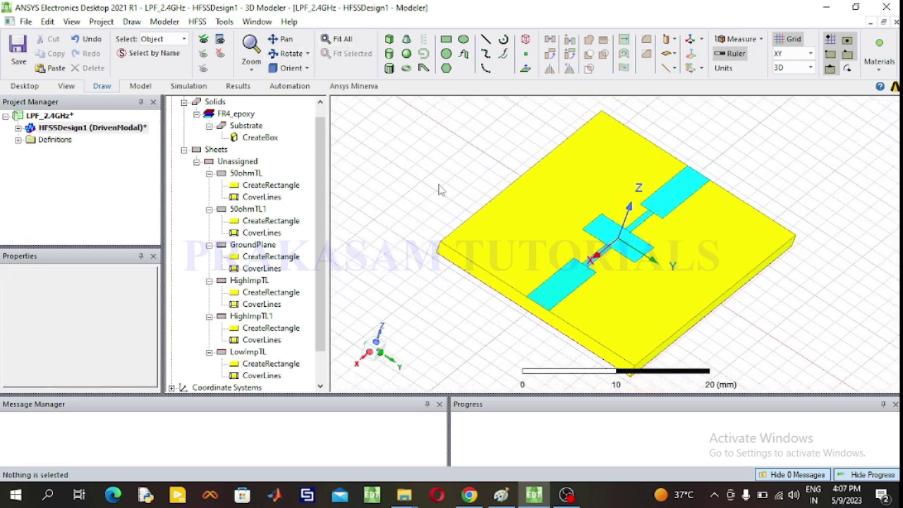
# Unite the 50ohmTL, 50ohmTL1, HighImpTL, HighImpTL1 and LowImpTL sheets into one trace.
pyautogui.click(245, 175)
pyautogui.keyDown('ctrl'); pyautogui.click(240, 210); pyautogui.keyUp('ctrl')
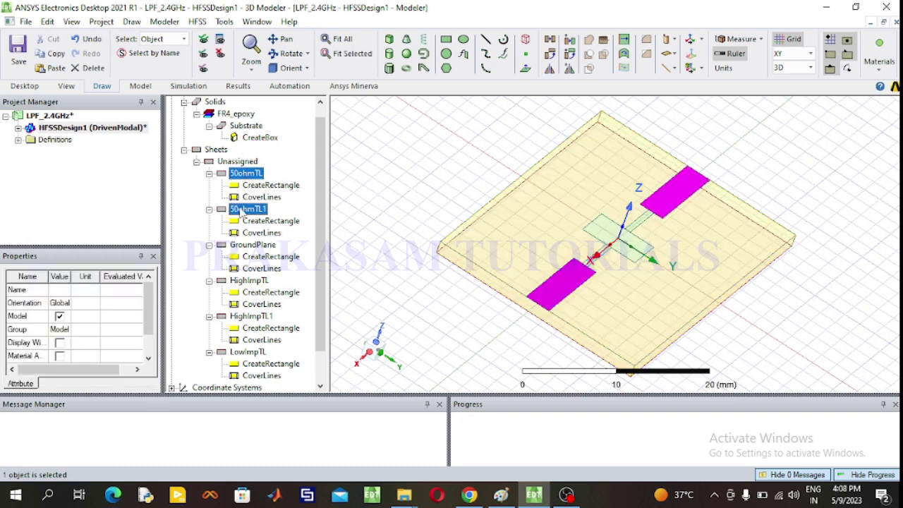
pyautogui.keyDown('ctrl'); pyautogui.click(255, 282); pyautogui.keyUp('ctrl')
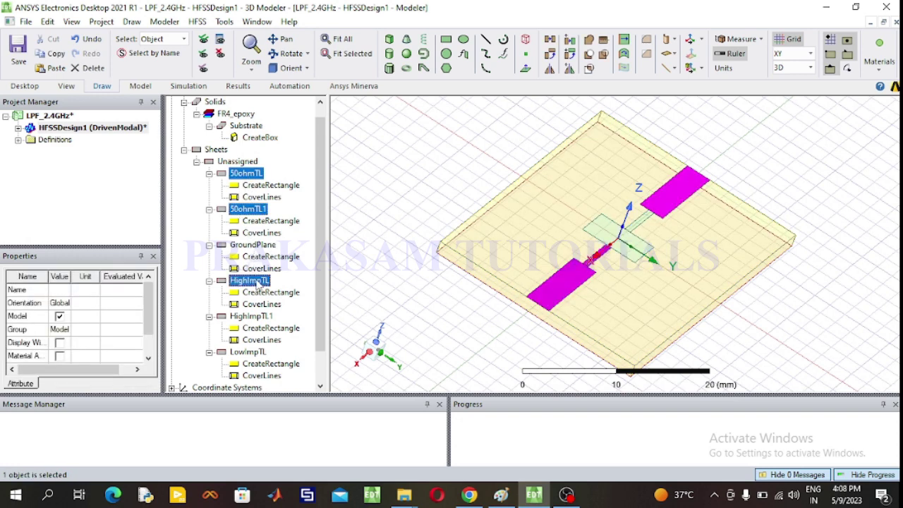
pyautogui.keyDown('ctrl'); pyautogui.click(252, 317); pyautogui.keyUp('ctrl')
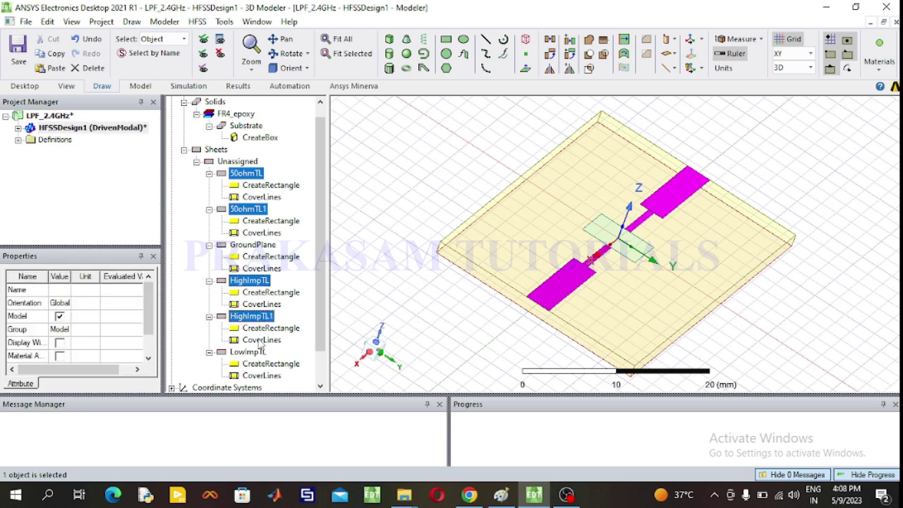
pyautogui.keyDown('ctrl'); pyautogui.click(252, 353); pyautogui.keyUp('ctrl')
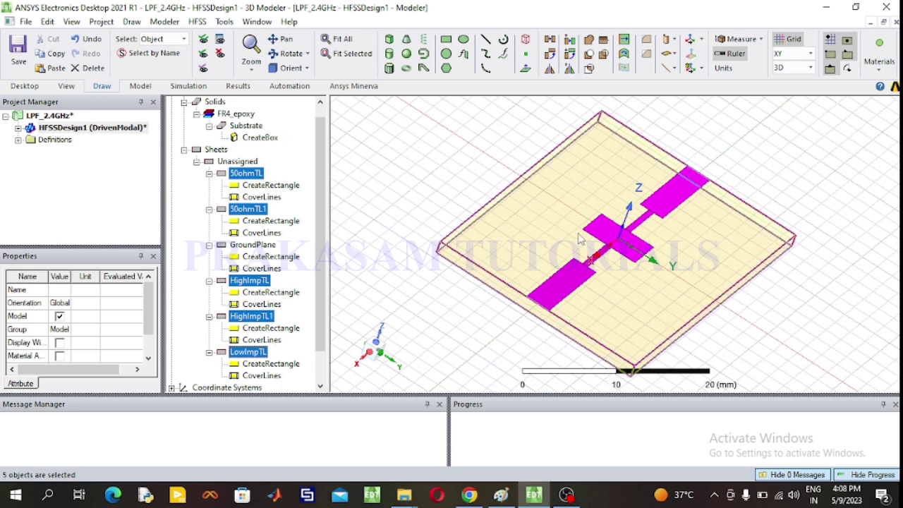
pyautogui.click(591, 42)
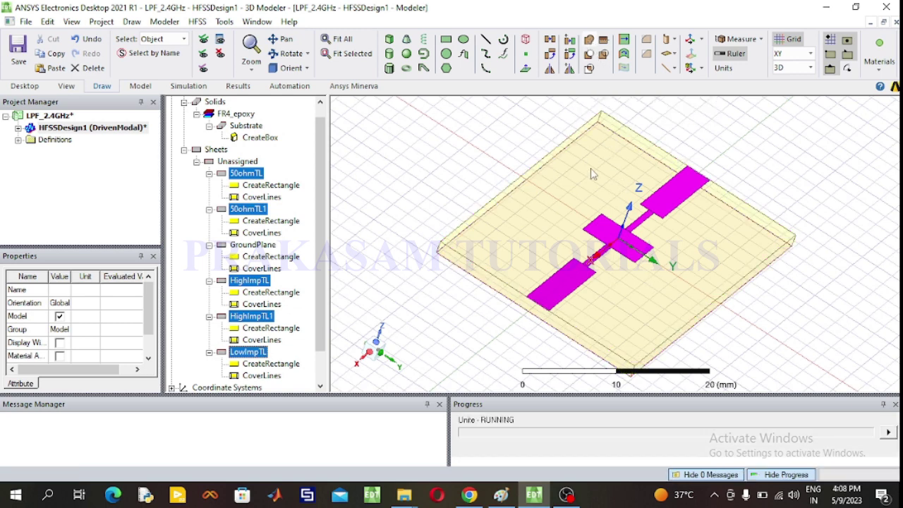
pyautogui.scroll(5, 629, 260)
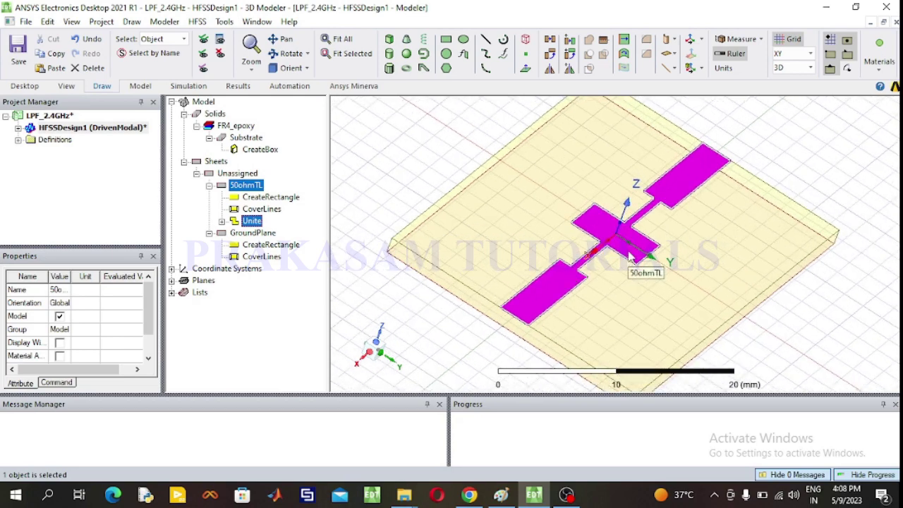
pyautogui.scroll(-3, 633, 243)
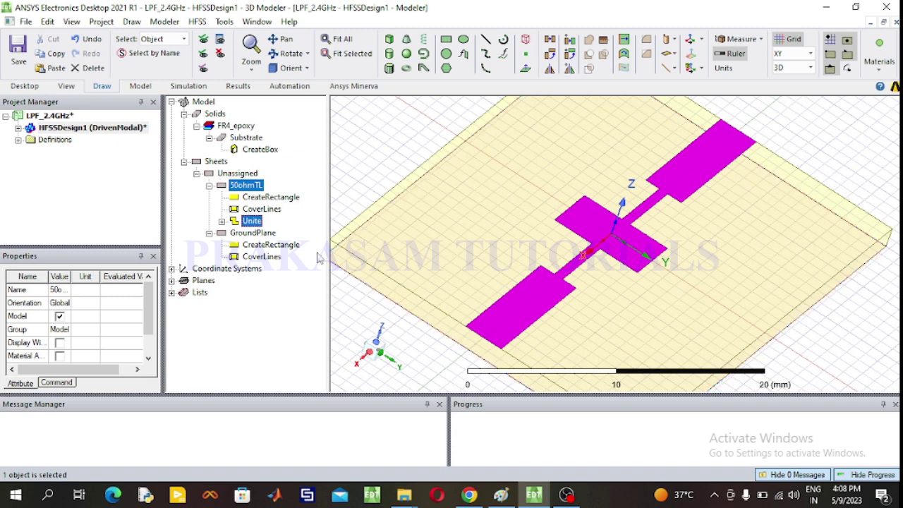
# Assign a Perfect E boundary with the default name PerfE1 to the united 50ohmTL trace and the GroundPlane sheet.
pyautogui.keyDown('ctrl'); pyautogui.click(254, 234); pyautogui.keyUp('ctrl')
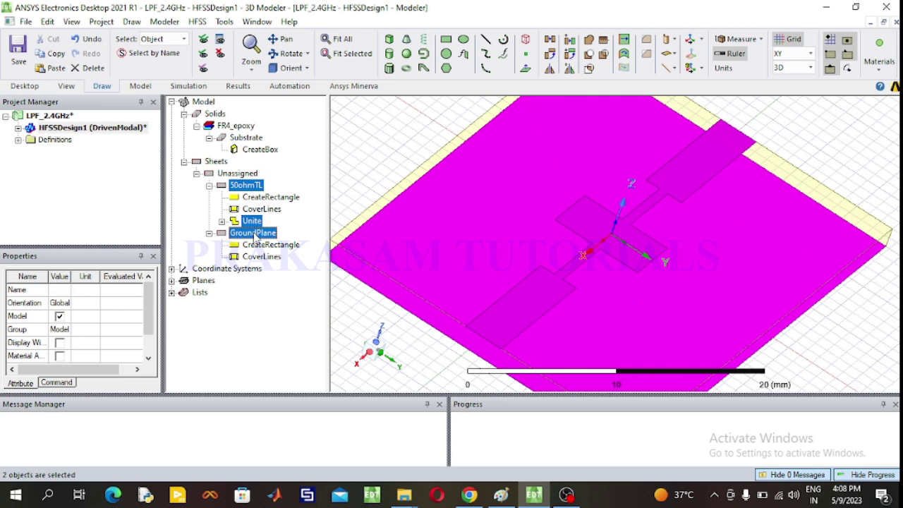
pyautogui.rightClick(255, 238)
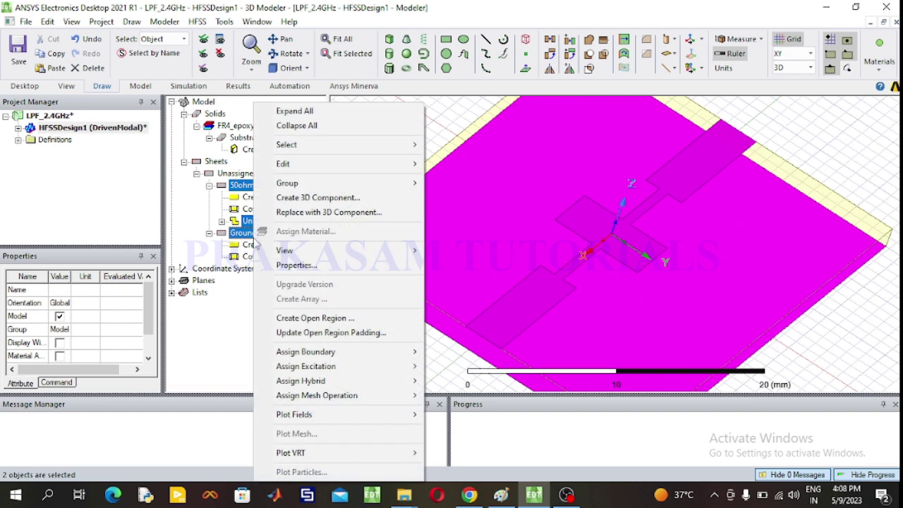
pyautogui.moveTo(305, 352)
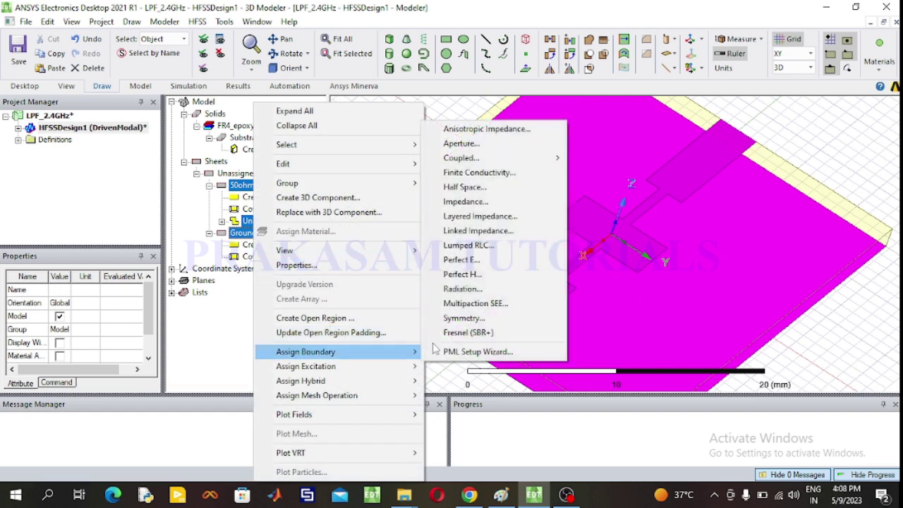
pyautogui.click(474, 260)
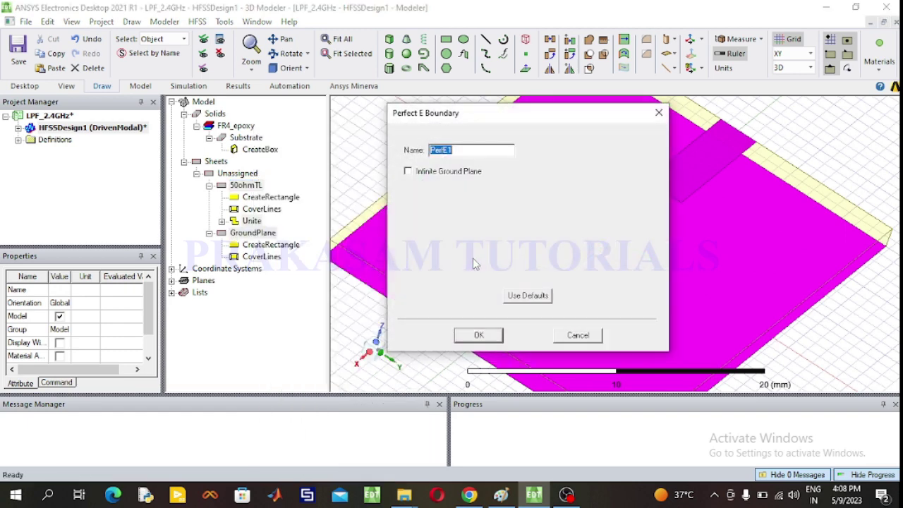
pyautogui.click(477, 339)
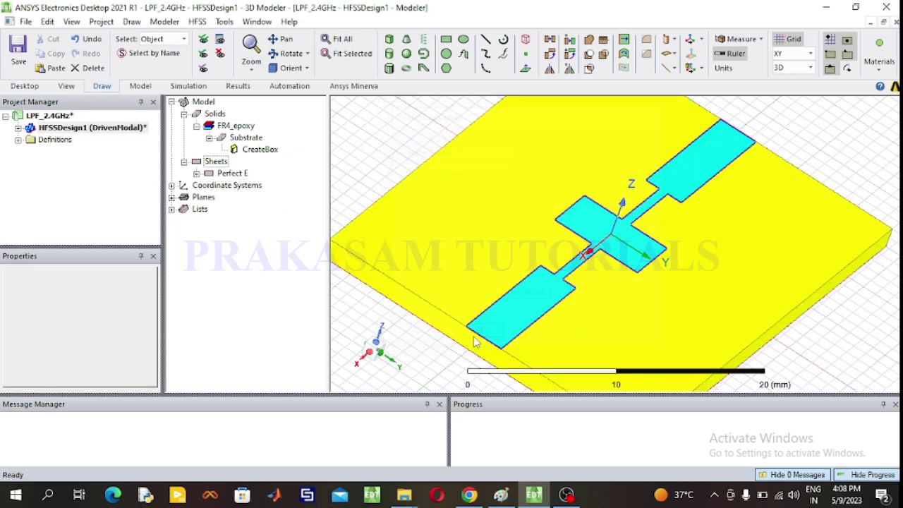
# Examine which surfaces the PerfE1 boundary covers on the filter model.
pyautogui.click(18, 127)
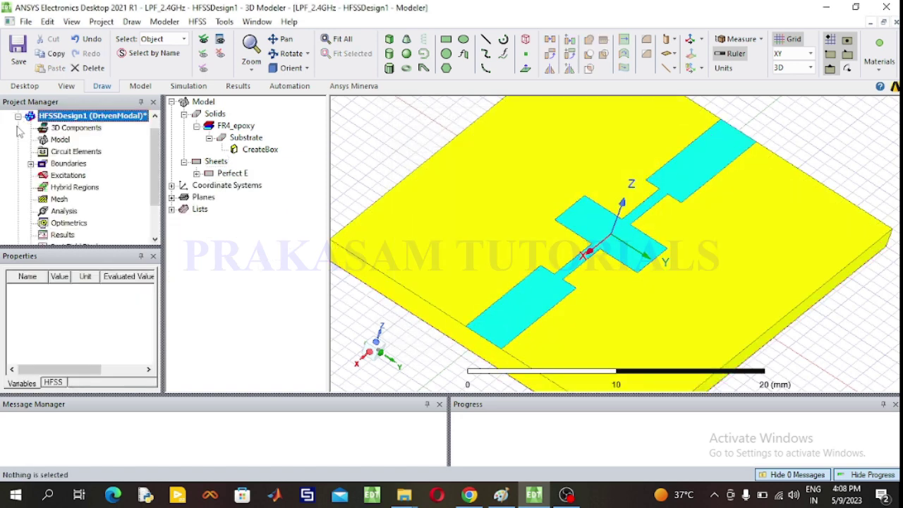
pyautogui.click(31, 163)
pyautogui.click(74, 175)
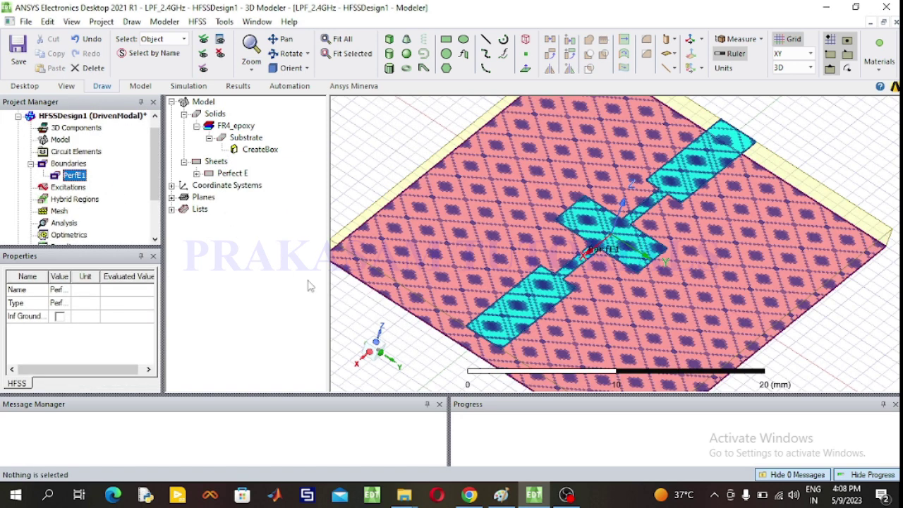
pyautogui.click(290, 53)
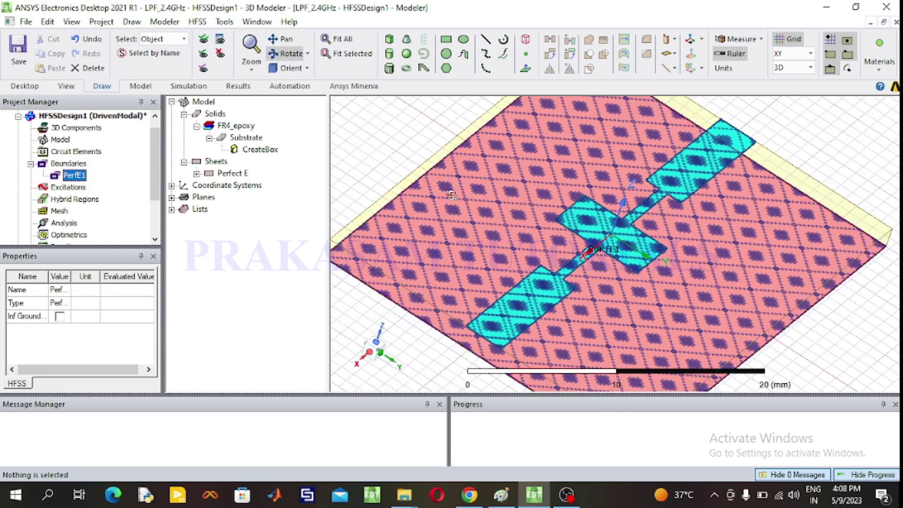
pyautogui.moveTo(518, 252); pyautogui.dragTo(476, 260)
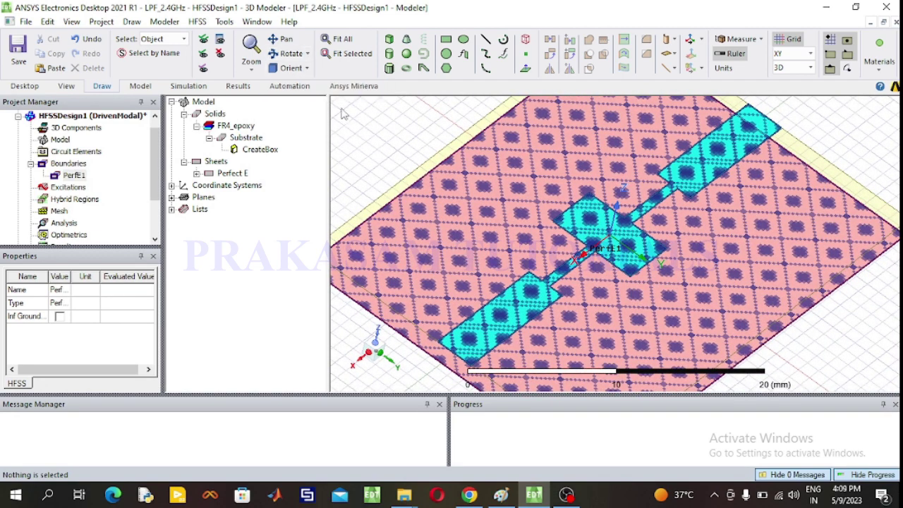
pyautogui.click(341, 39)
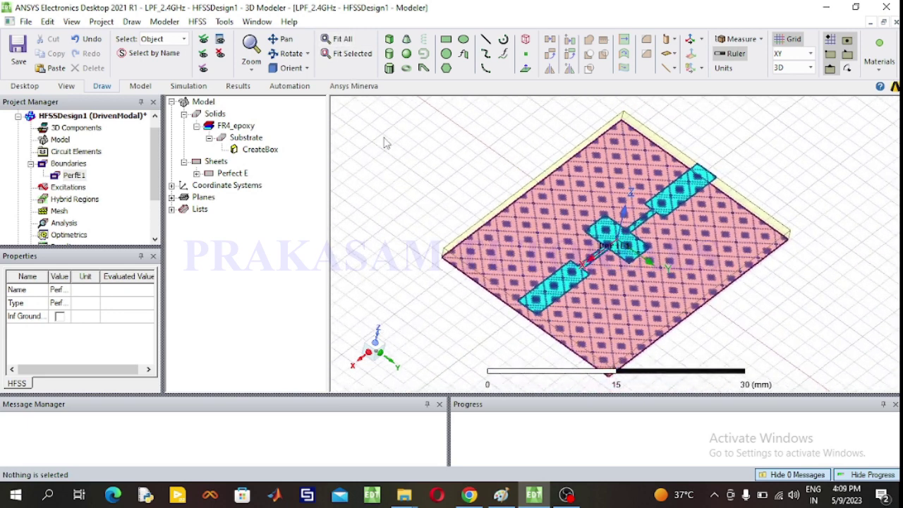
pyautogui.click(383, 141)
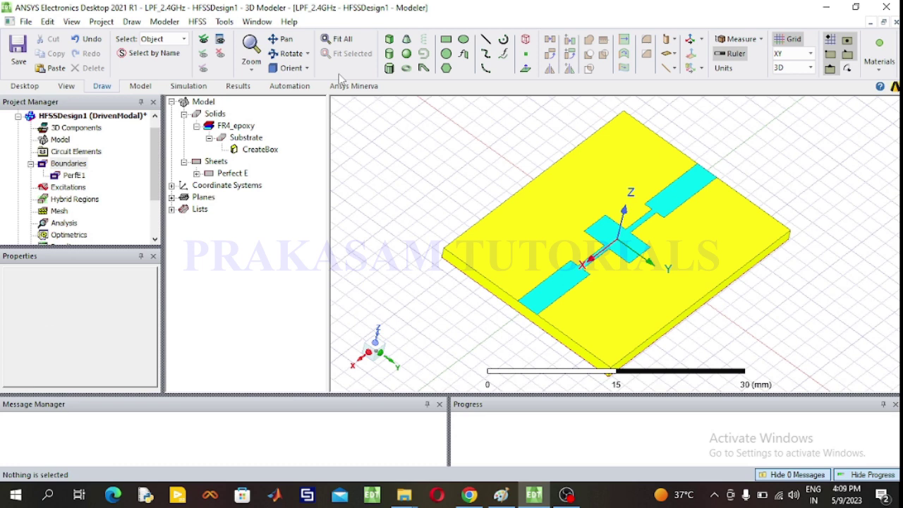
# Add an advanced solution setup named Setup1 at 2.4 GHz with 12 maximum passes and a maximum delta energy of 0.02.
pyautogui.click(196, 21)
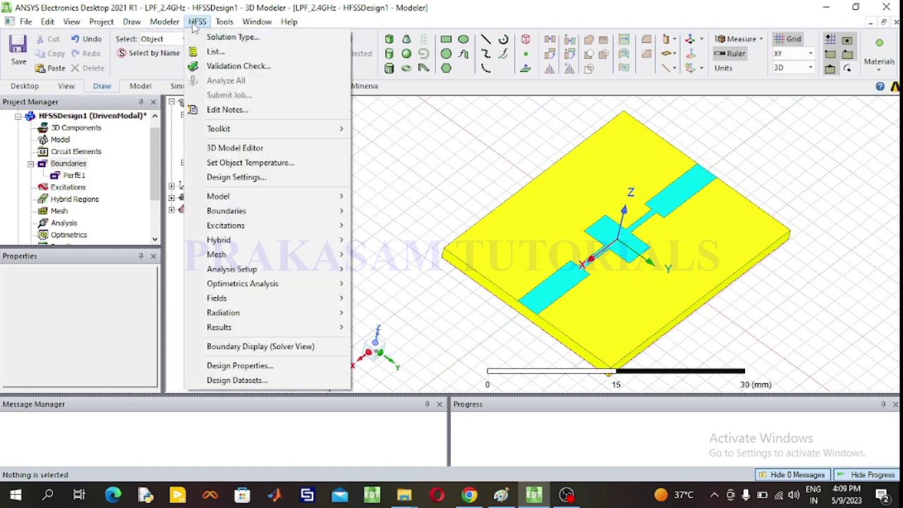
pyautogui.moveTo(316, 278)
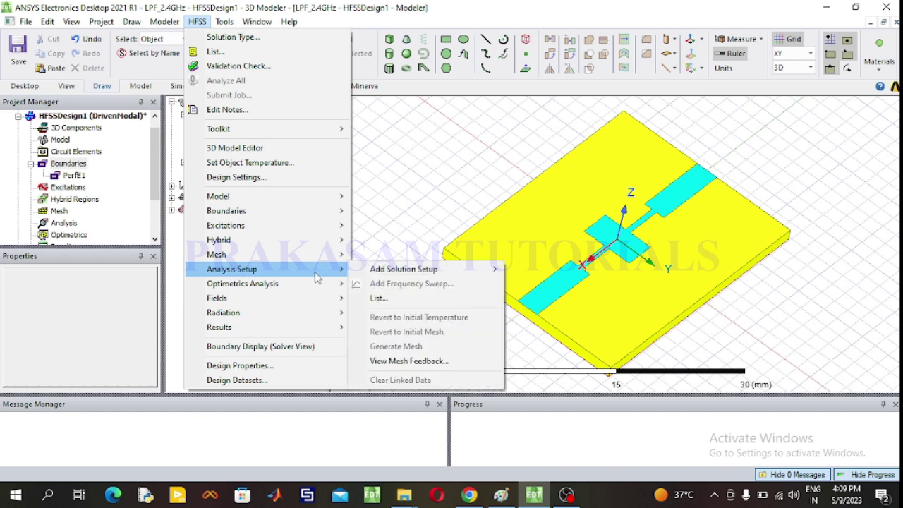
pyautogui.moveTo(396, 277)
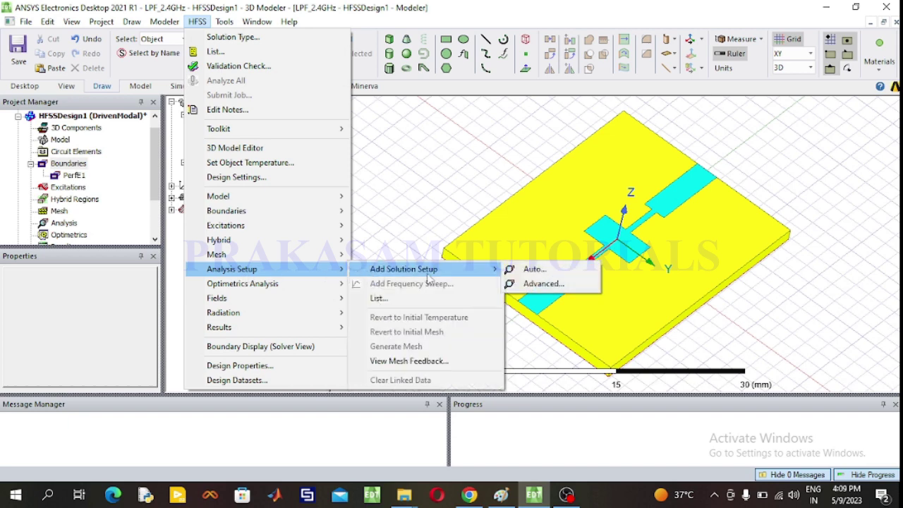
pyautogui.click(523, 283)
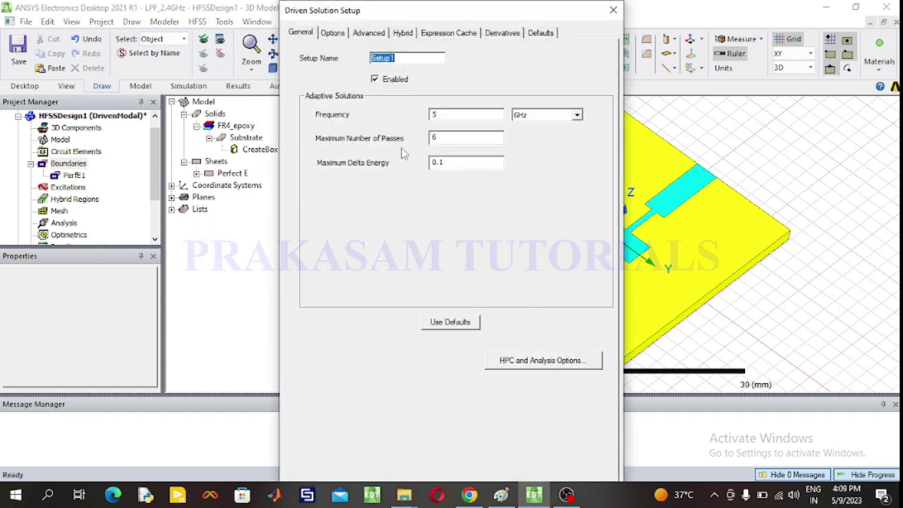
pyautogui.click(442, 115)
pyautogui.write('2.4')
pyautogui.doubleClick(429, 139)
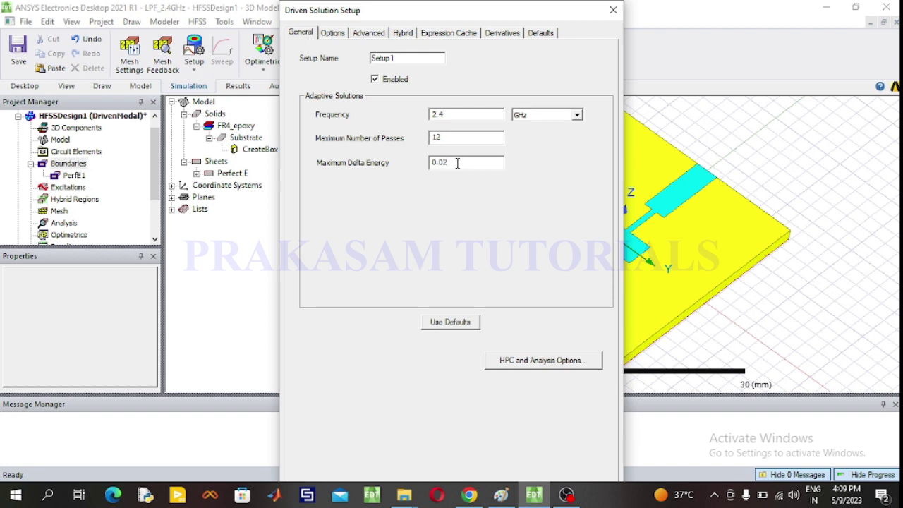
pyautogui.press('Return')
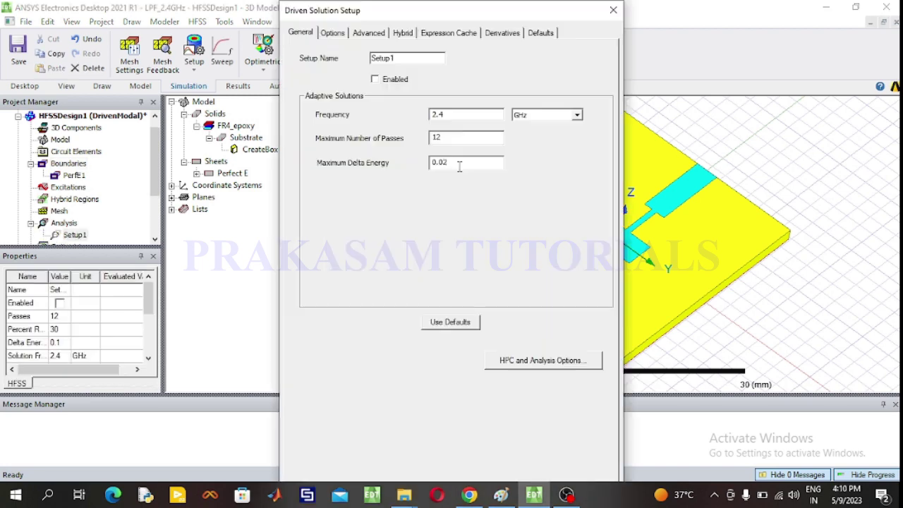
pyautogui.press('Return')
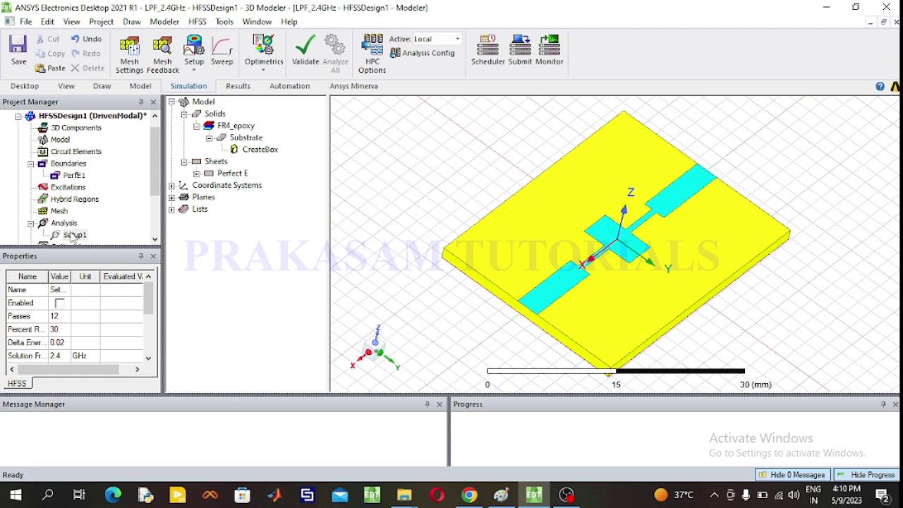
# Add a frequency sweep of type Fast to Setup1 and set its end frequency to 5 GHz.
pyautogui.rightClick(73, 237)
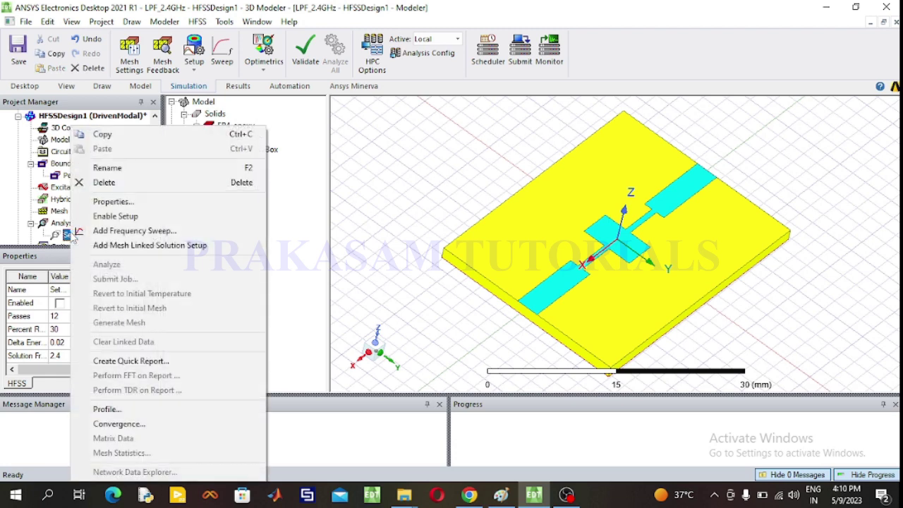
pyautogui.click(115, 233)
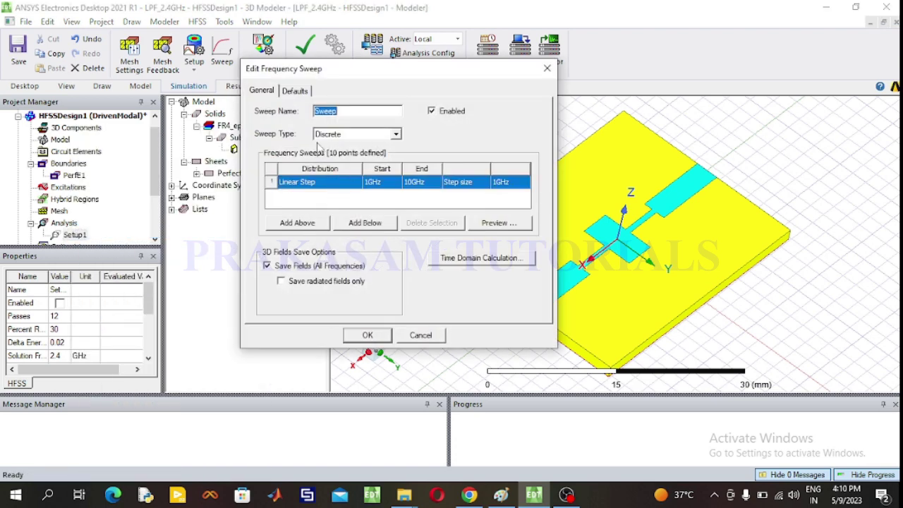
pyautogui.click(396, 134)
pyautogui.click(337, 161)
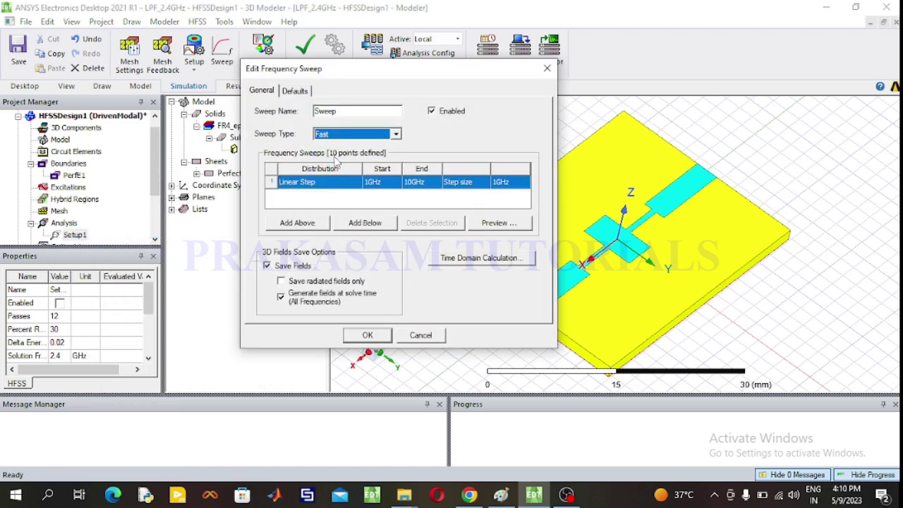
pyautogui.click(325, 197)
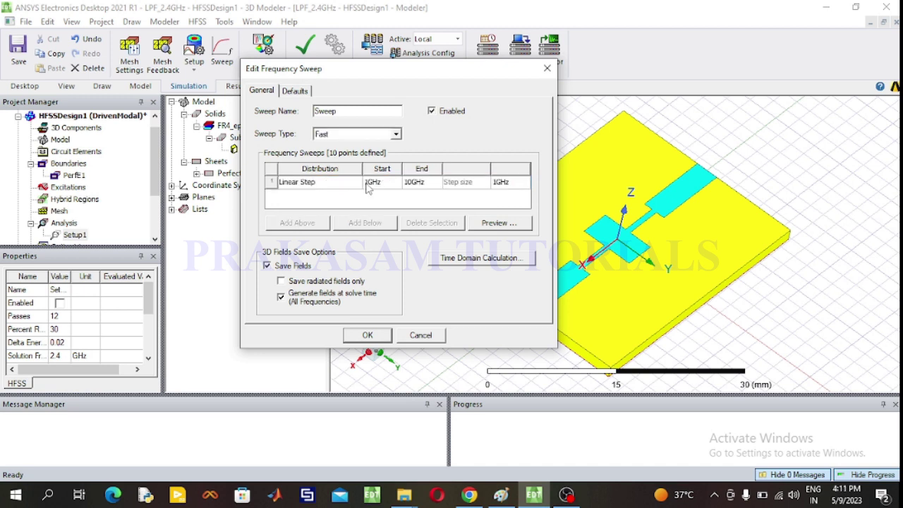
pyautogui.click(413, 185)
pyautogui.click(413, 185)
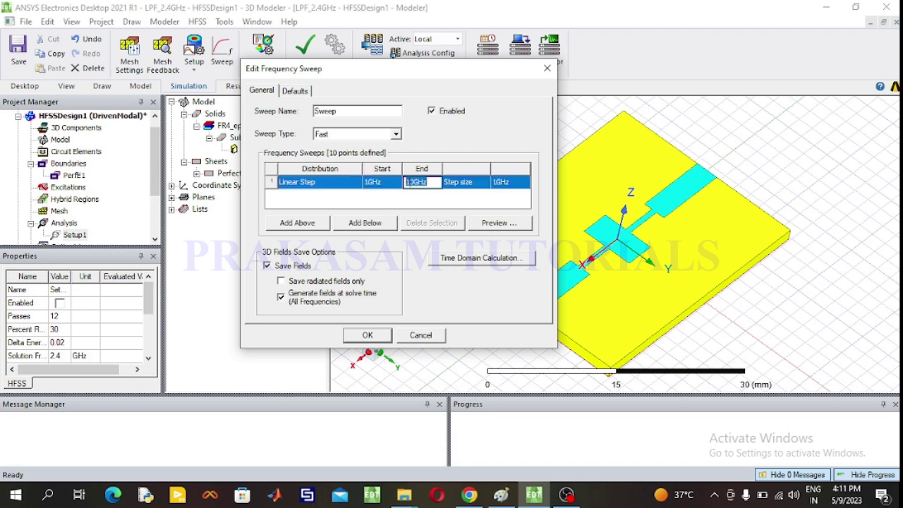
pyautogui.click(414, 182)
pyautogui.write('5')
pyautogui.click(460, 185)
pyautogui.click(476, 199)
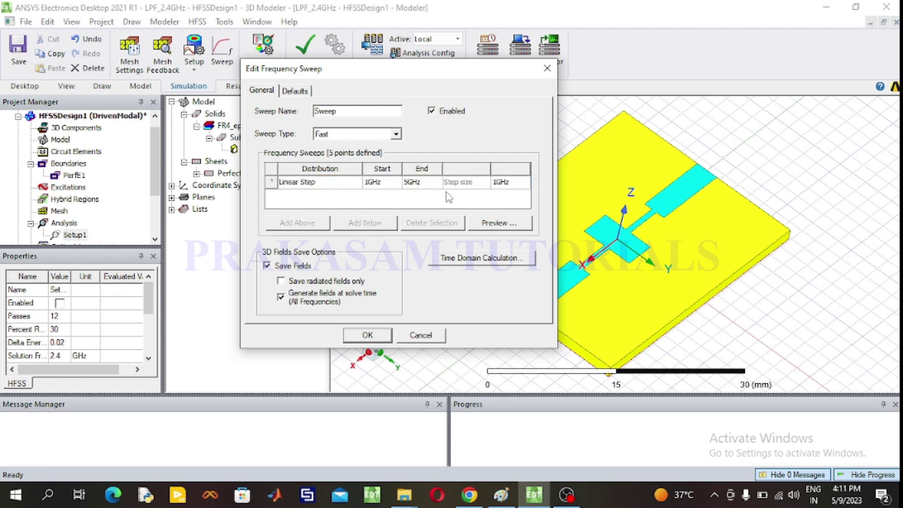
# Change the sweep's distribution to Linear Count with 101 points and accept the sweep settings.
pyautogui.click(503, 183)
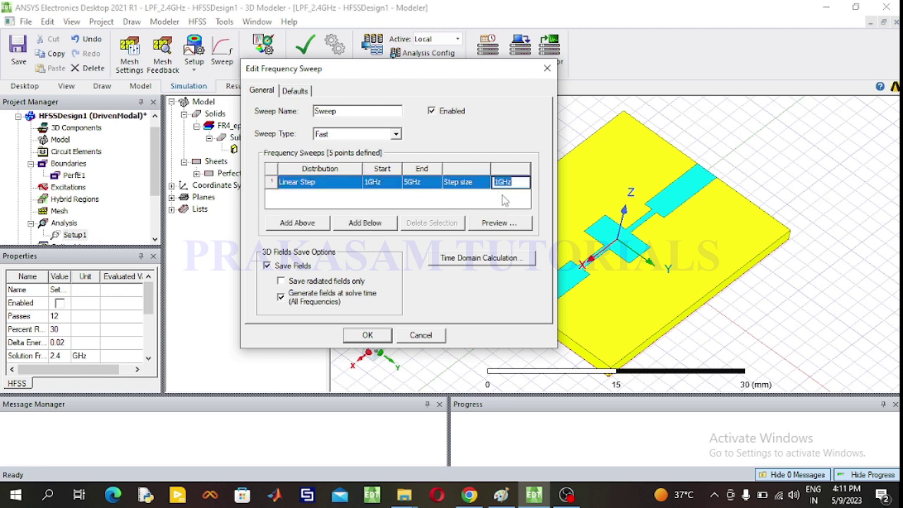
pyautogui.click(395, 134)
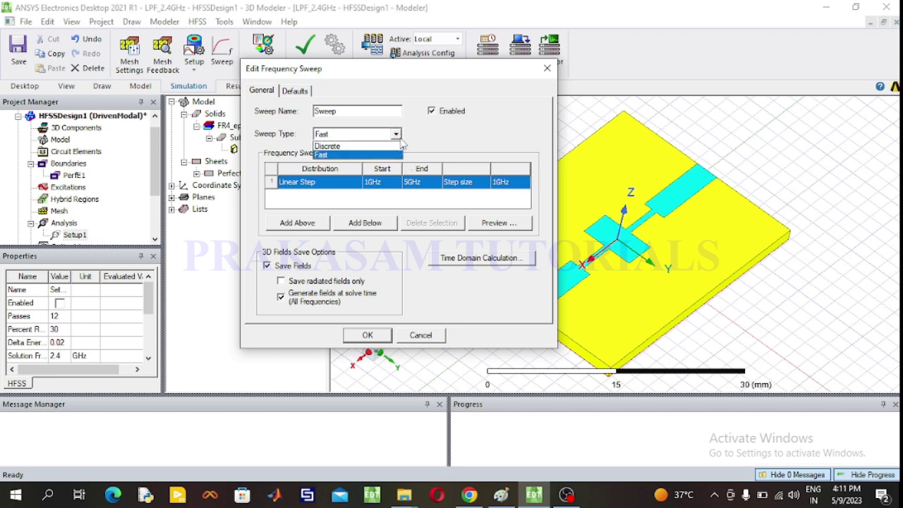
pyautogui.click(400, 139)
pyautogui.click(329, 182)
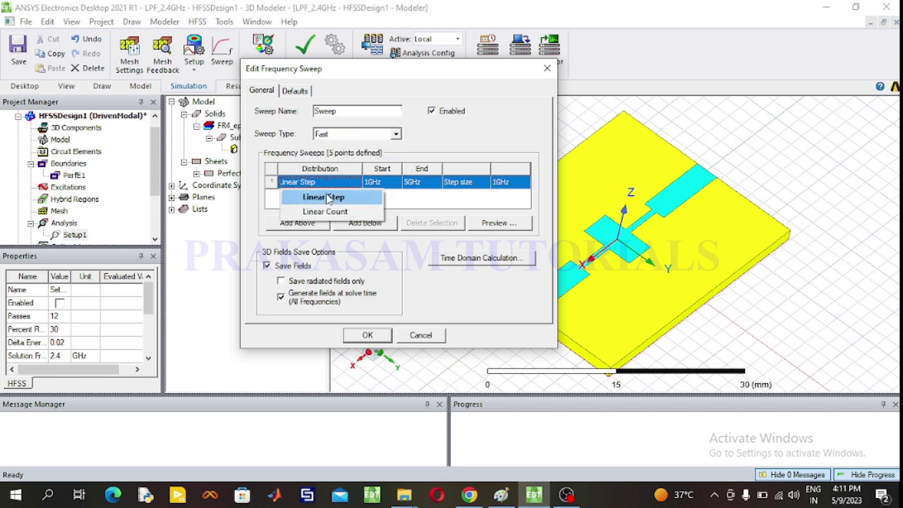
pyautogui.click(327, 212)
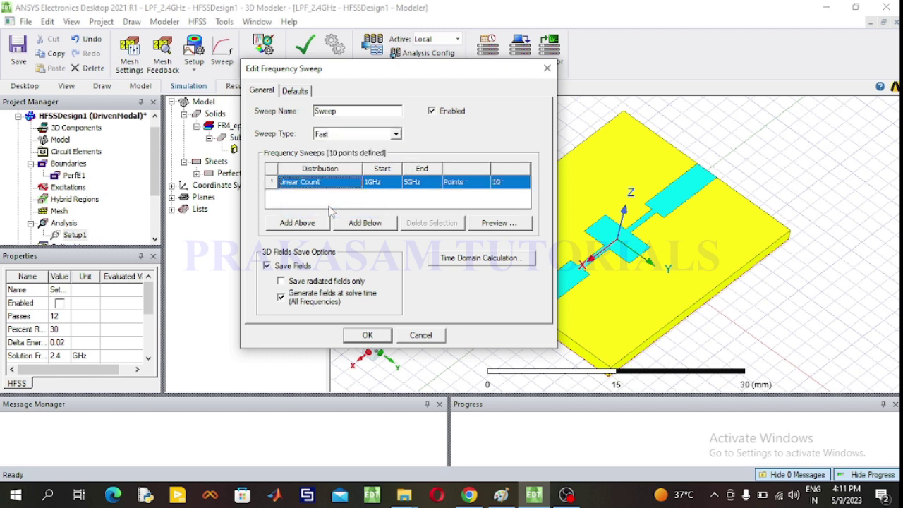
pyautogui.click(430, 207)
pyautogui.click(504, 182)
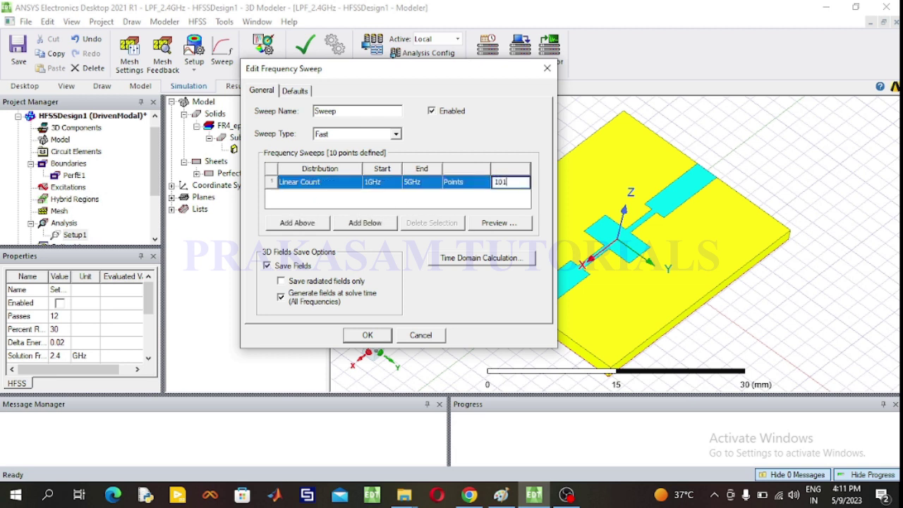
pyautogui.click(392, 213)
pyautogui.click(367, 335)
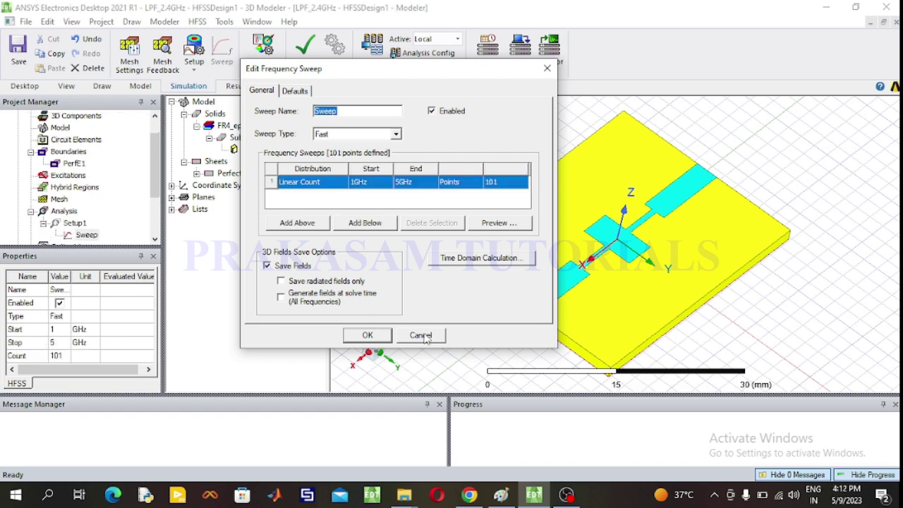
pyautogui.click(423, 336)
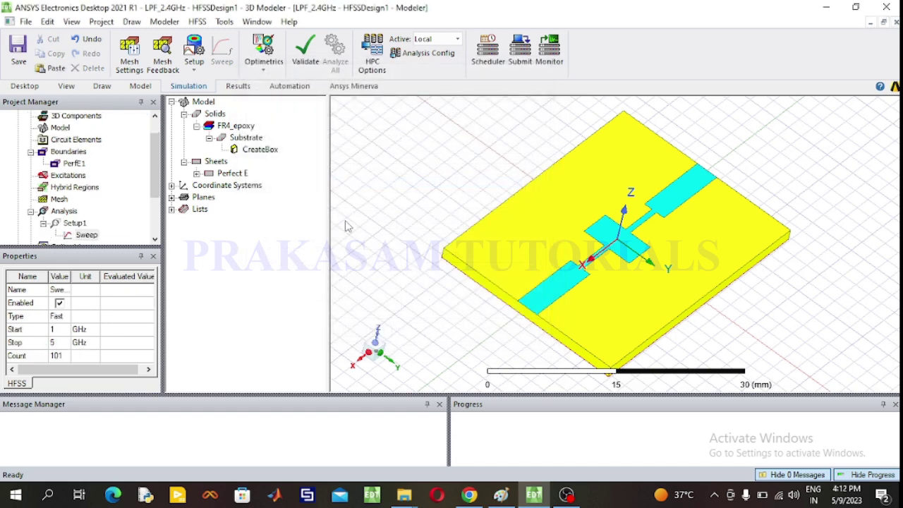
# Create an open region around the filter with an operating frequency of 2.4 GHz and a Radiation boundary.
pyautogui.click(60, 128)
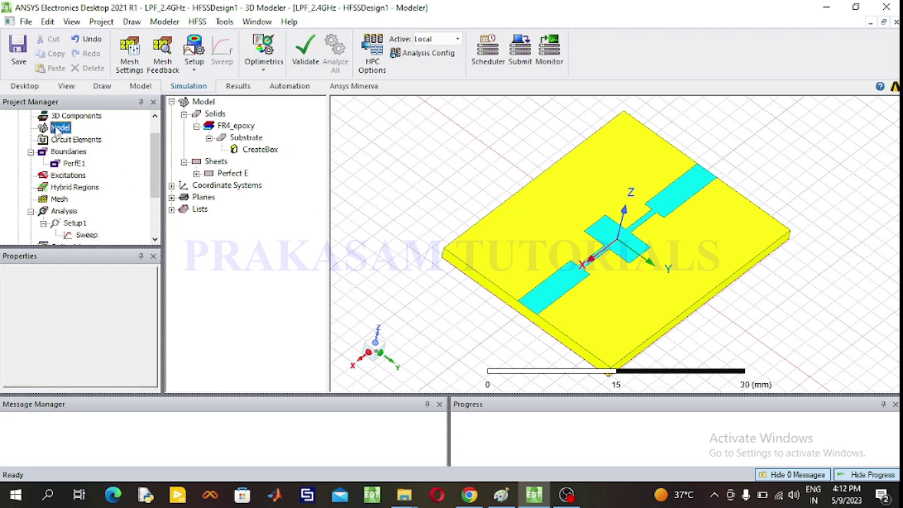
pyautogui.rightClick(57, 129)
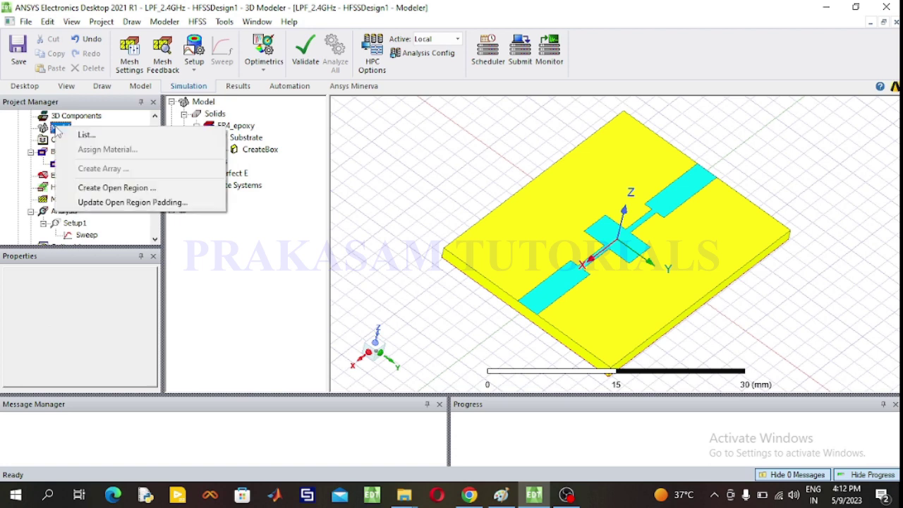
pyautogui.click(104, 189)
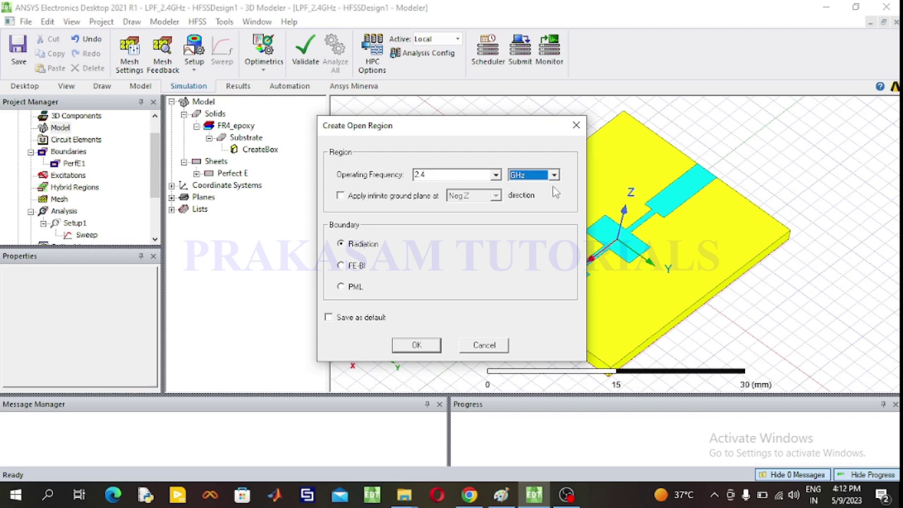
pyautogui.click(407, 345)
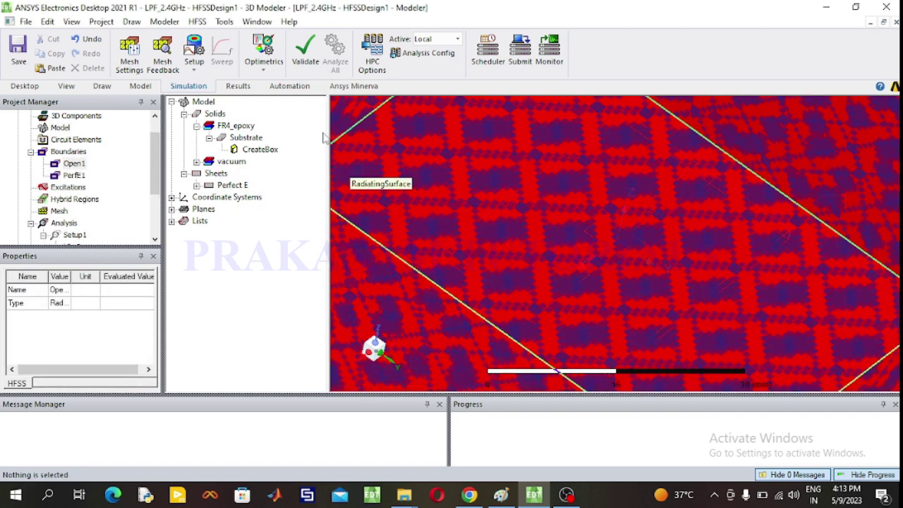
# Examine which surfaces the Open1 and PerfE1 boundaries cover, with the whole model in view.
pyautogui.click(109, 86)
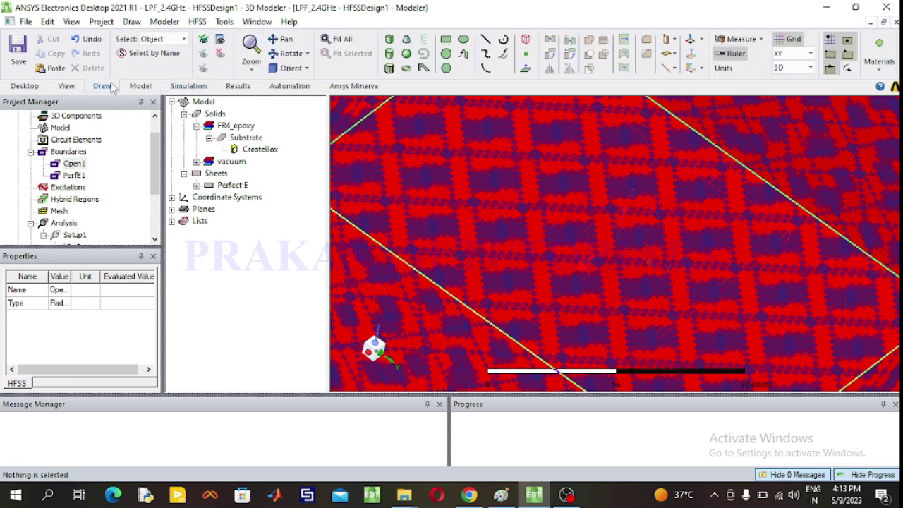
pyautogui.click(337, 39)
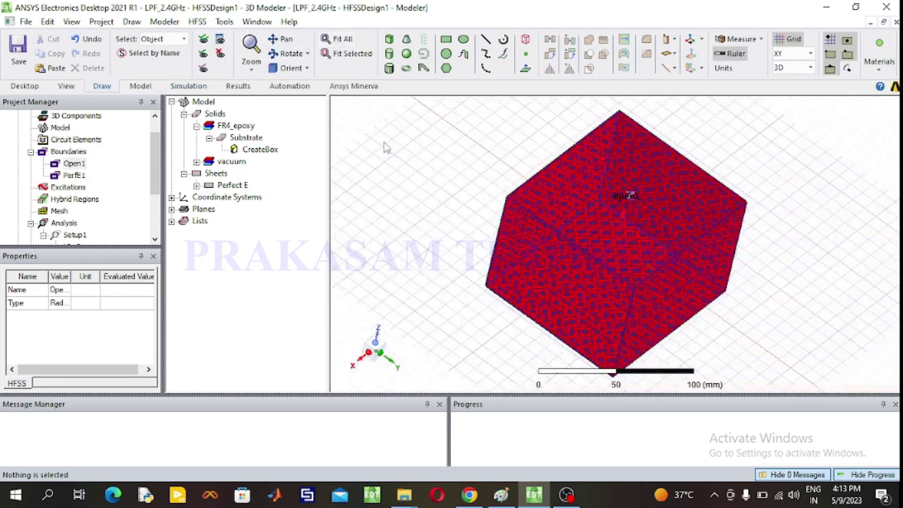
pyautogui.click(385, 147)
pyautogui.click(74, 164)
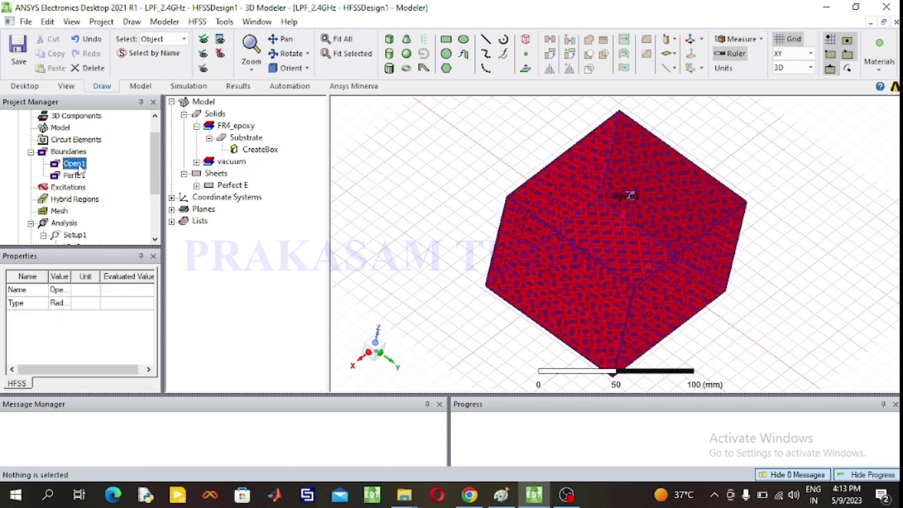
pyautogui.click(74, 176)
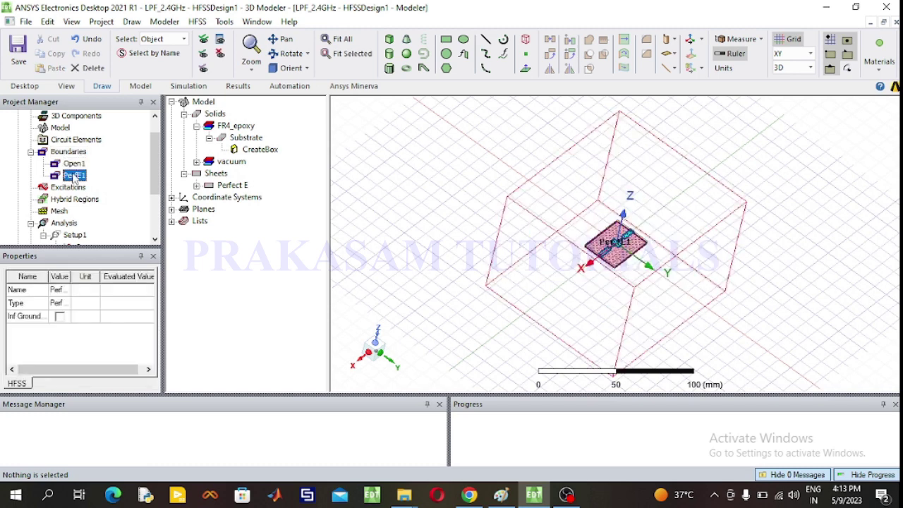
# Hide the RadiatingSurface object in the active view so the filter can be worked on closely.
pyautogui.click(221, 40)
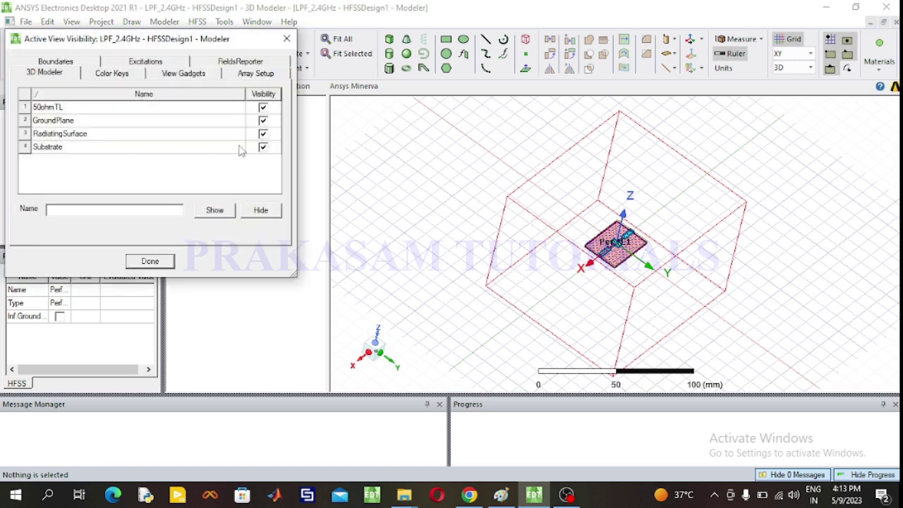
pyautogui.click(262, 134)
pyautogui.scroll(2, 560, 233)
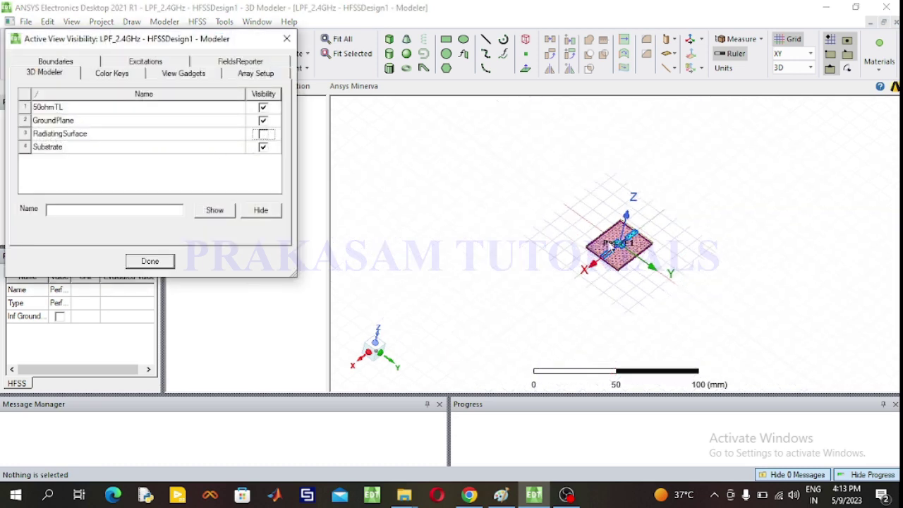
pyautogui.scroll(5, 611, 245)
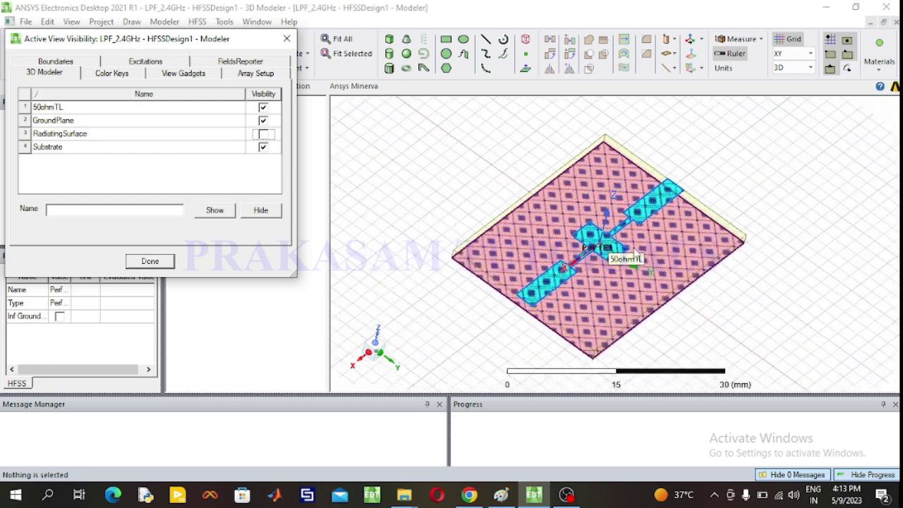
pyautogui.scroll(2, 611, 247)
pyautogui.click(438, 144)
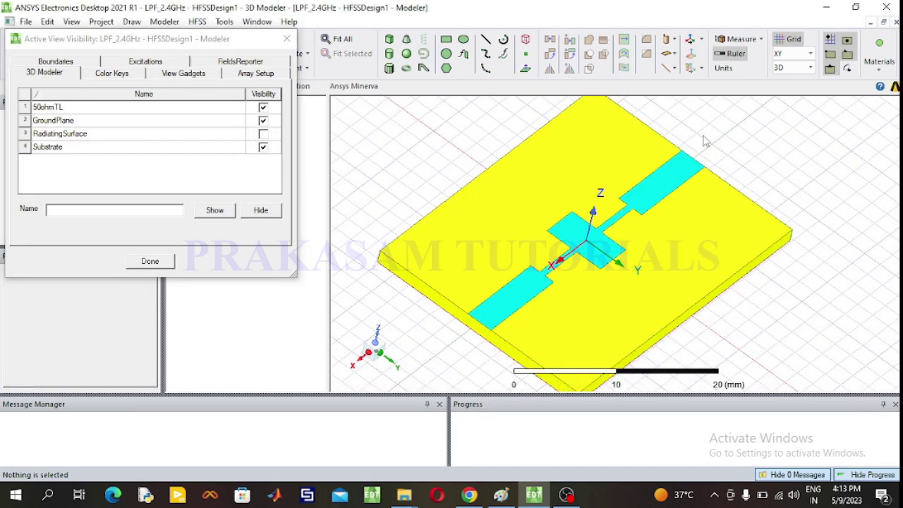
# Set the drawing plane to YZ and close the active view visibility settings.
pyautogui.click(804, 53)
pyautogui.click(796, 77)
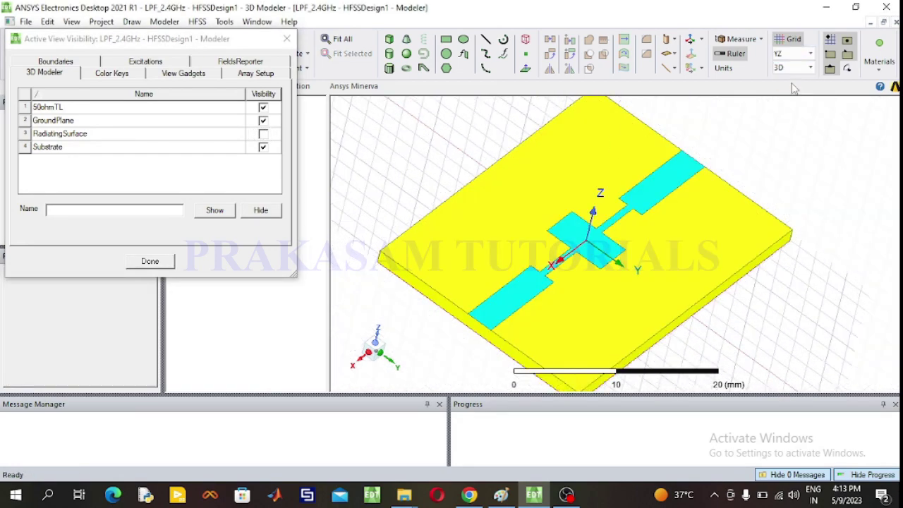
pyautogui.click(168, 262)
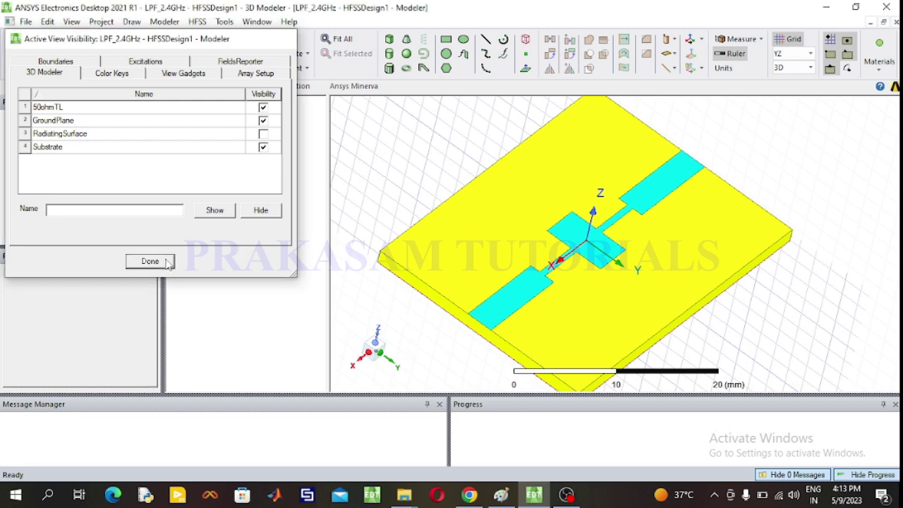
pyautogui.scroll(3, 459, 337)
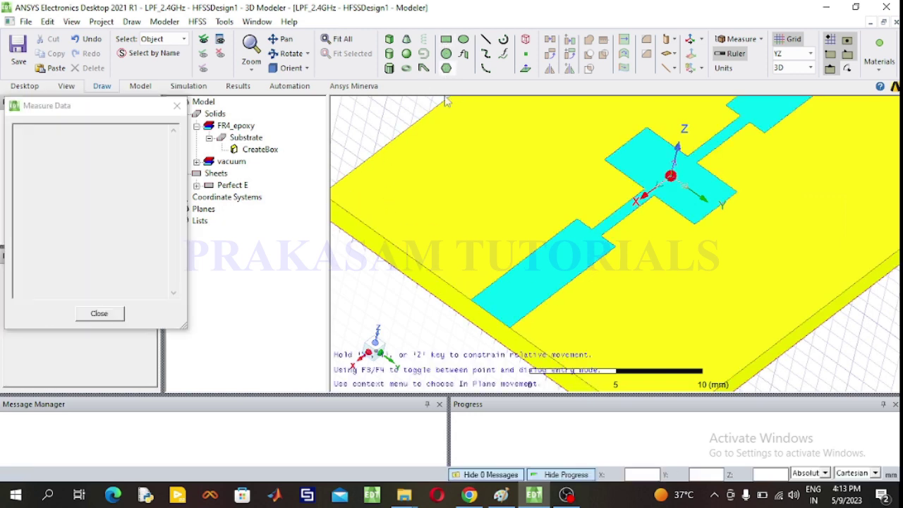
# Draw a rectangle about 2.5 by 2 mm from the feed line's end edge down the substrate side and name it PORT1.
pyautogui.click(470, 302)
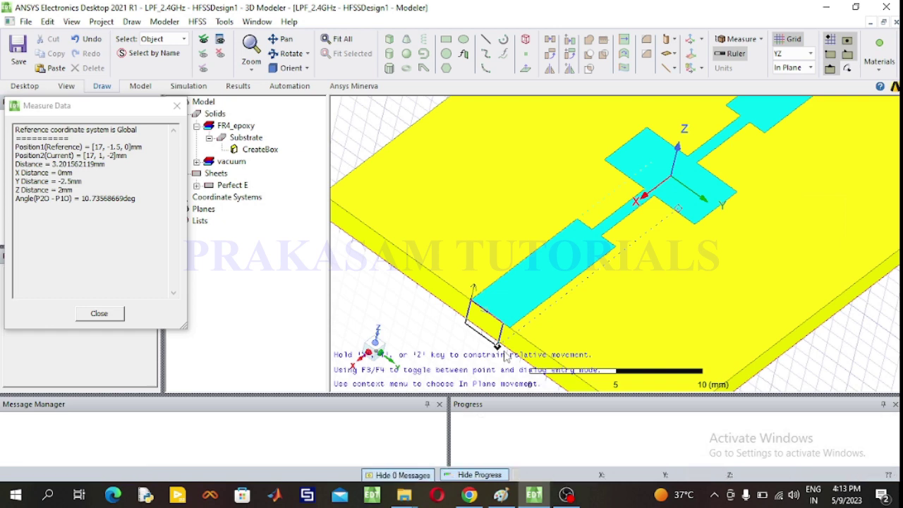
pyautogui.click(502, 351)
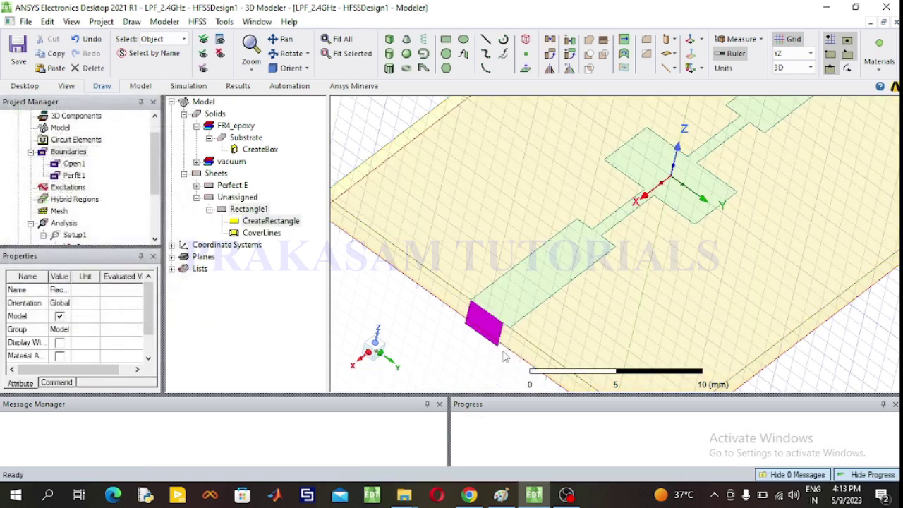
pyautogui.doubleClick(250, 210)
pyautogui.click(136, 153)
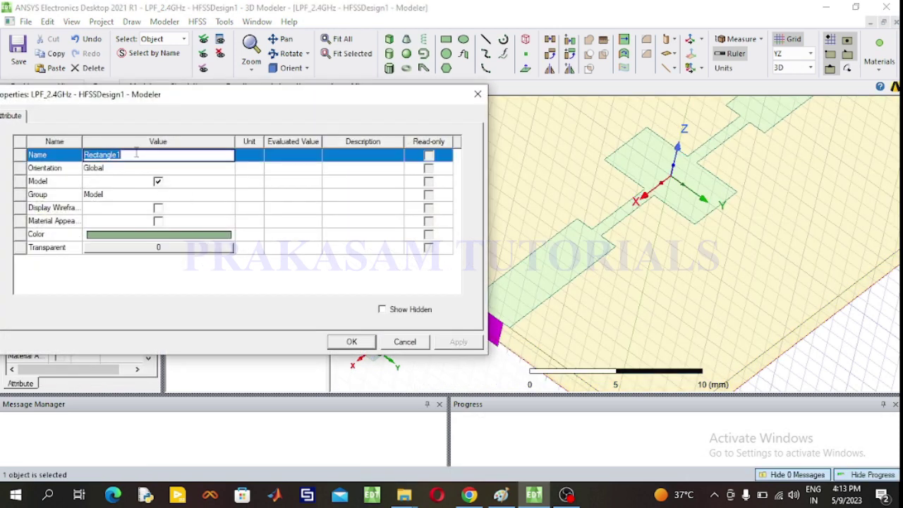
pyautogui.write('F')
# Set PORT1's color to bright yellow-green (red 128, green 255, blue 0) and accept its attributes.
pyautogui.click(167, 235)
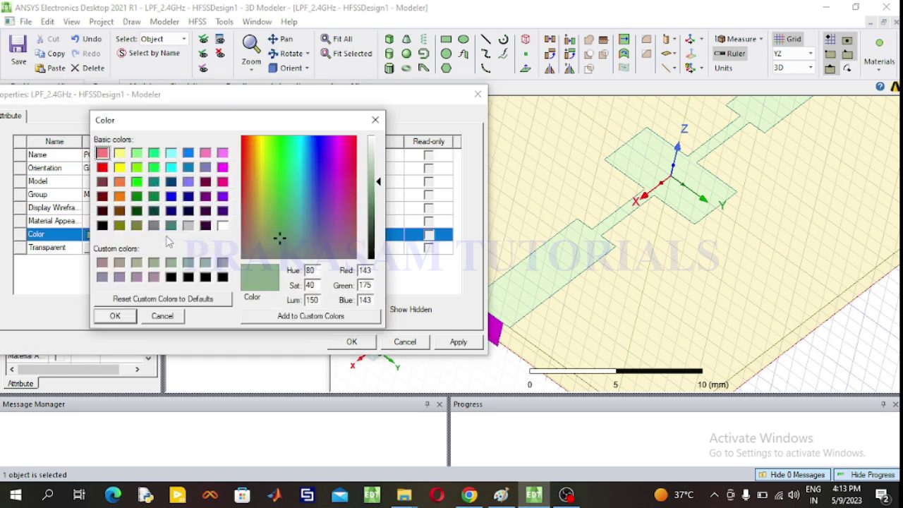
pyautogui.click(120, 169)
pyautogui.click(137, 168)
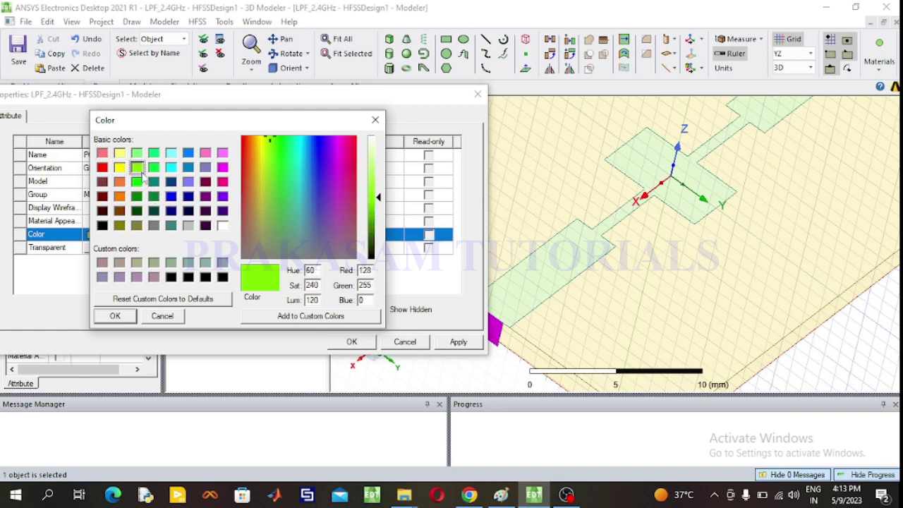
pyautogui.click(116, 316)
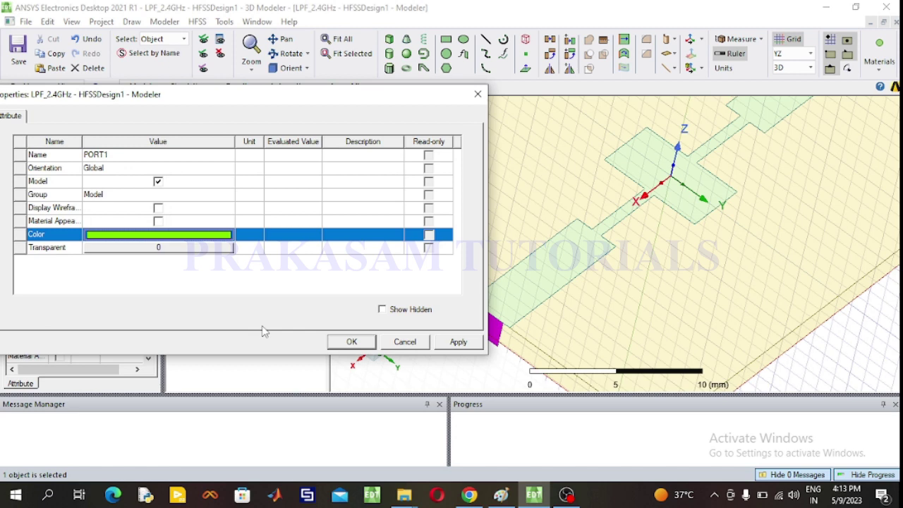
pyautogui.click(336, 343)
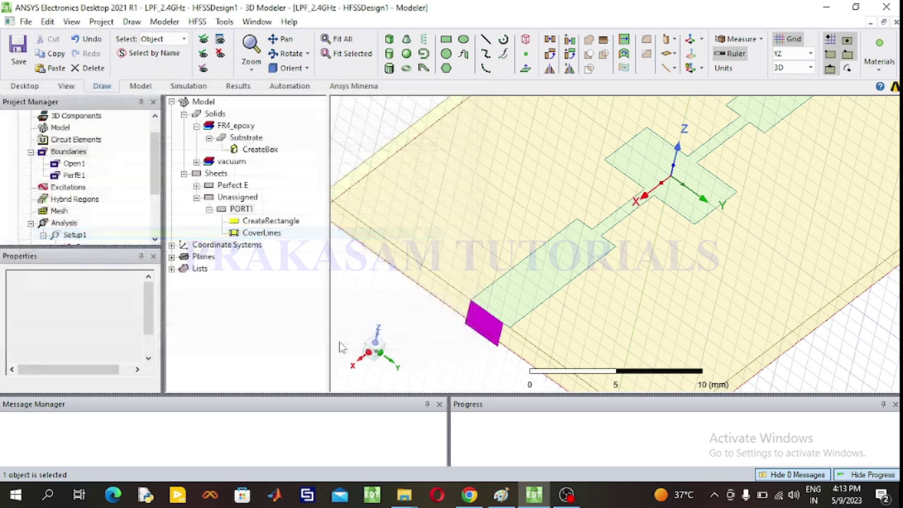
# Resize the PORT1 rectangle to a YSize of 3 mm and a ZSize of -1.6 mm.
pyautogui.doubleClick(277, 222)
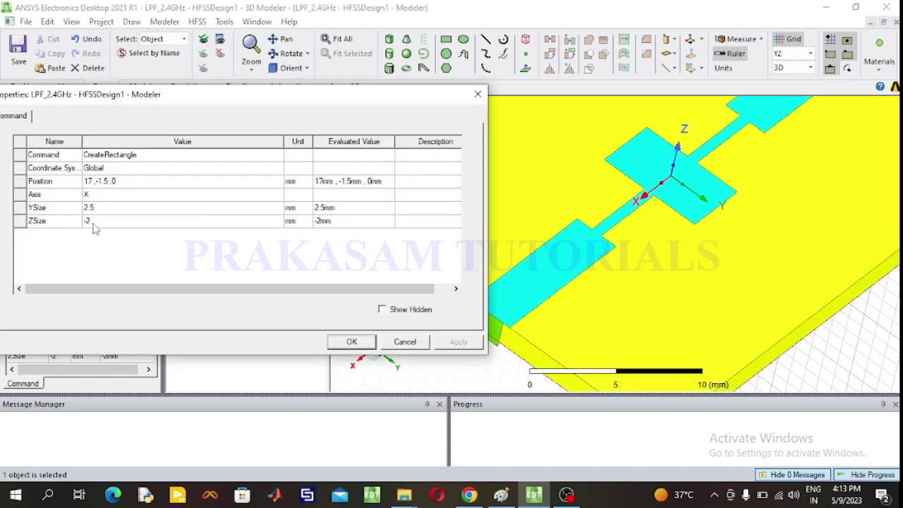
pyautogui.click(103, 208)
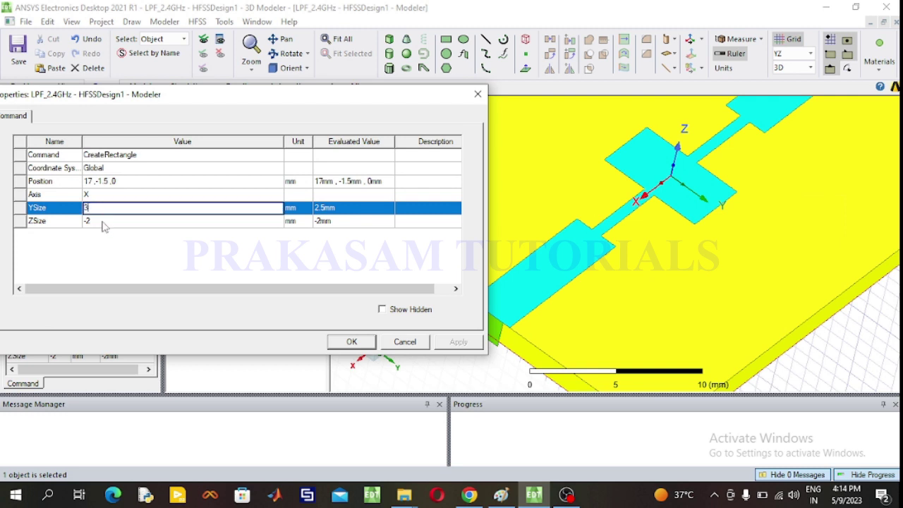
pyautogui.click(103, 222)
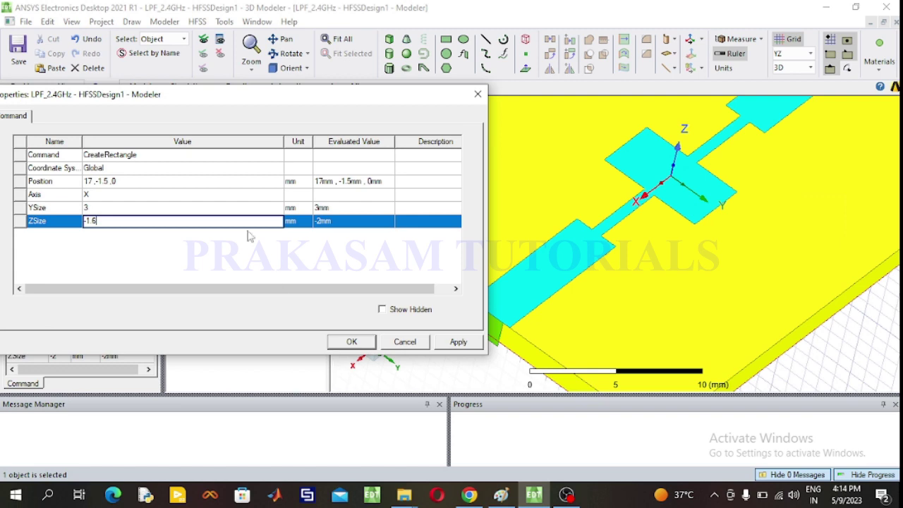
pyautogui.click(356, 344)
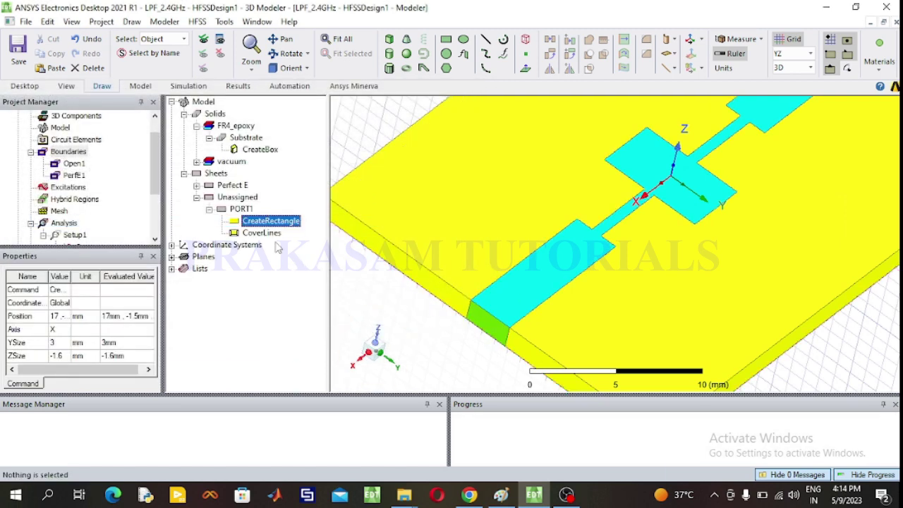
# Duplicate PORT1 as PORT2 and set the copy's position to -17, -1.5, 0 mm at the opposite substrate edge.
pyautogui.click(241, 211)
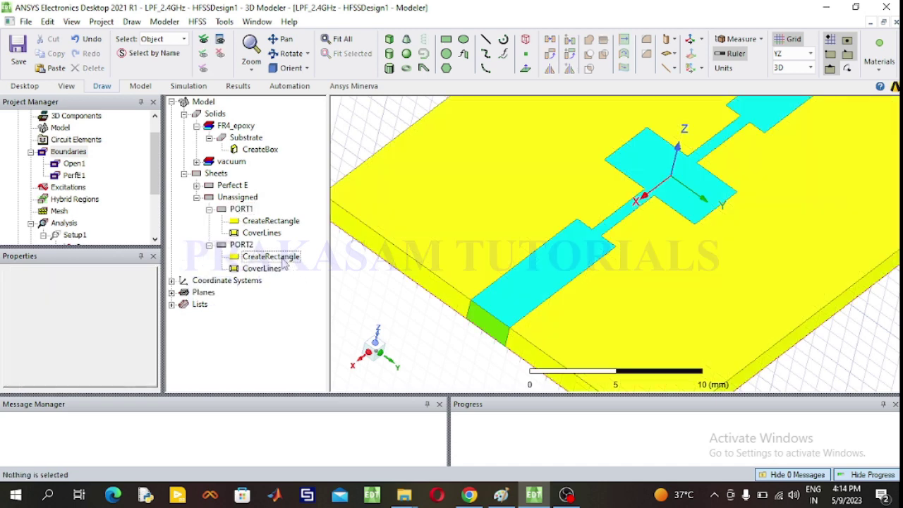
pyautogui.doubleClick(279, 258)
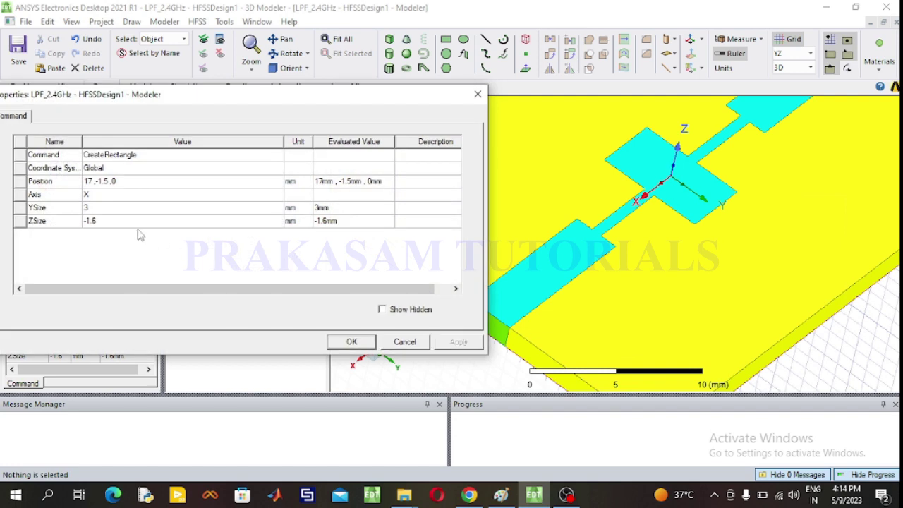
pyautogui.click(87, 183)
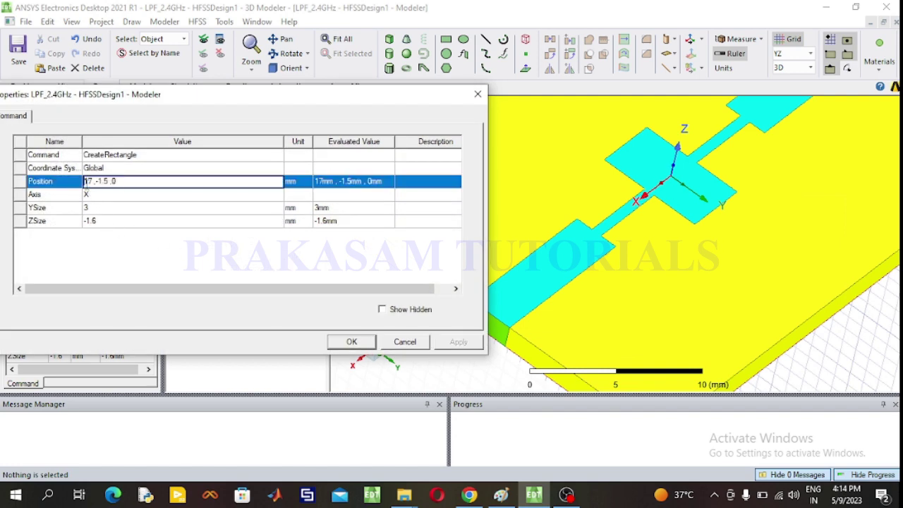
pyautogui.write('-')
pyautogui.click(350, 342)
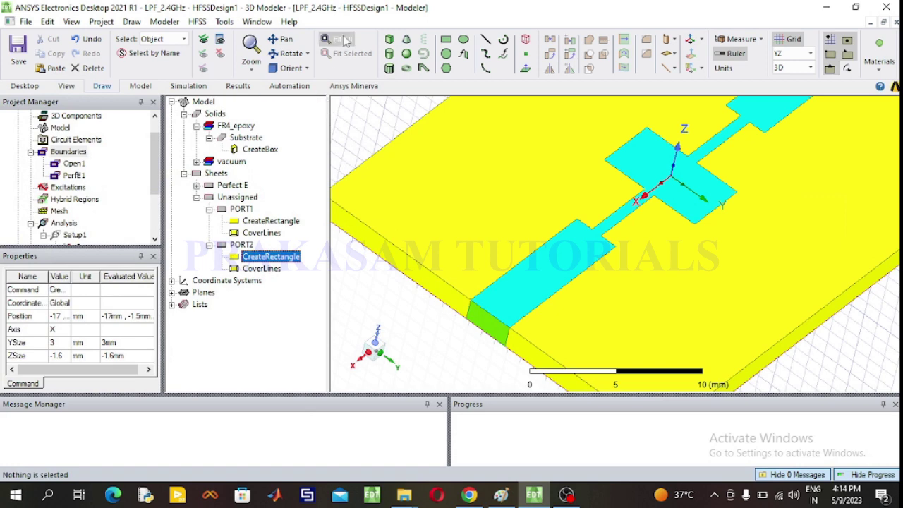
# Assign a lumped port excitation named 1 with a full port impedance of 50 ohm to the PORT1 sheet.
pyautogui.click(345, 40)
pyautogui.click(285, 52)
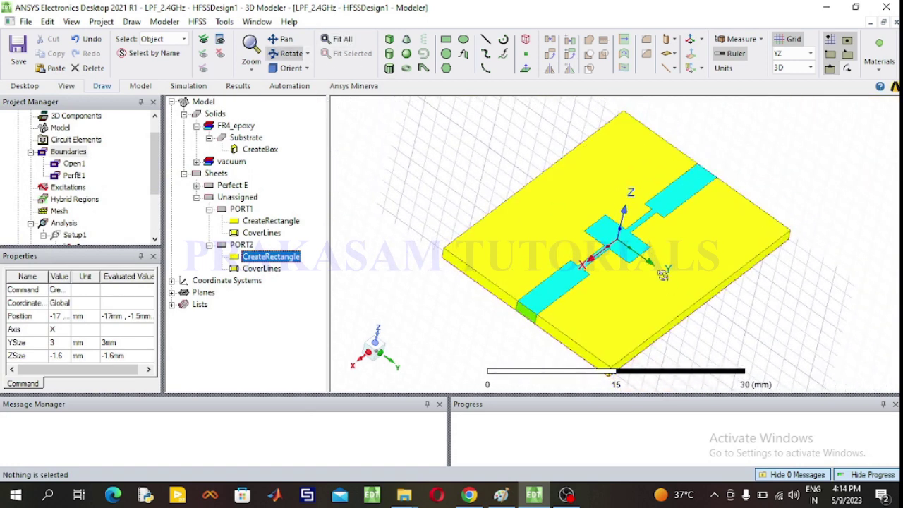
pyautogui.moveTo(663, 275); pyautogui.dragTo(617, 245)
pyautogui.moveTo(685, 244); pyautogui.dragTo(786, 264)
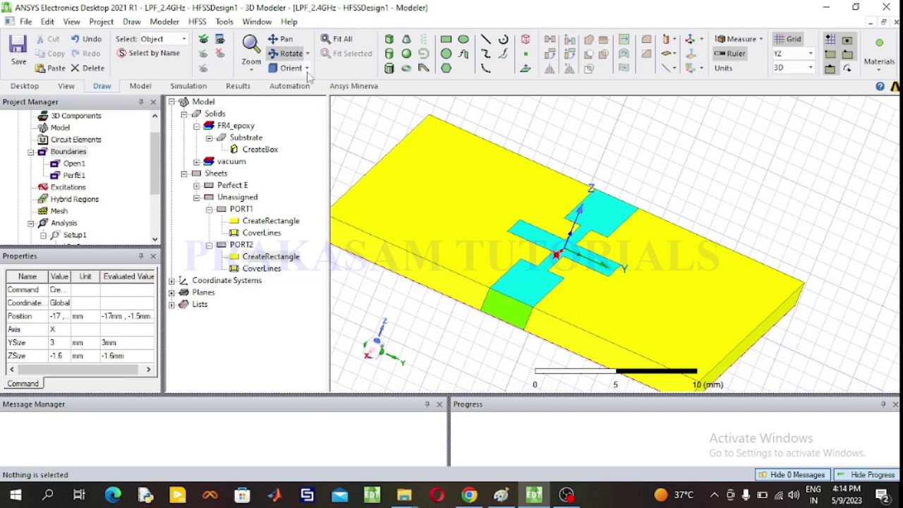
pyautogui.click(504, 315)
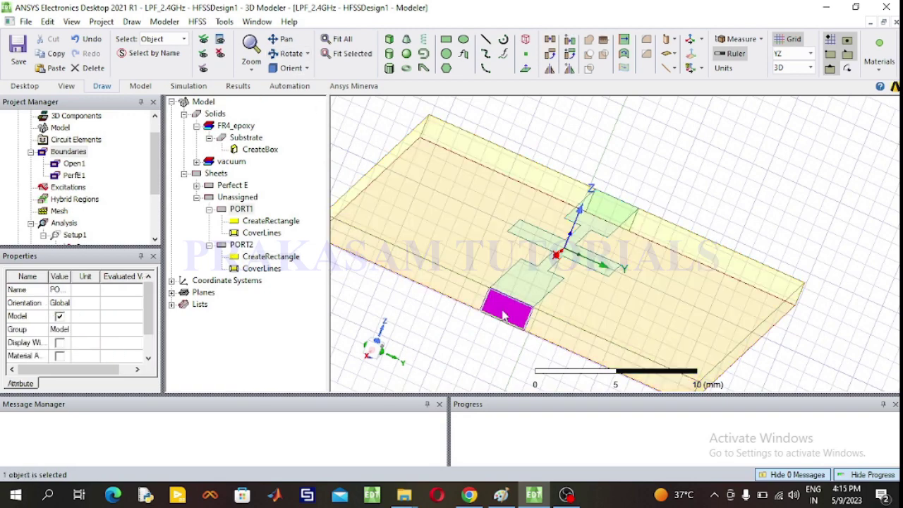
pyautogui.scroll(4, 504, 317)
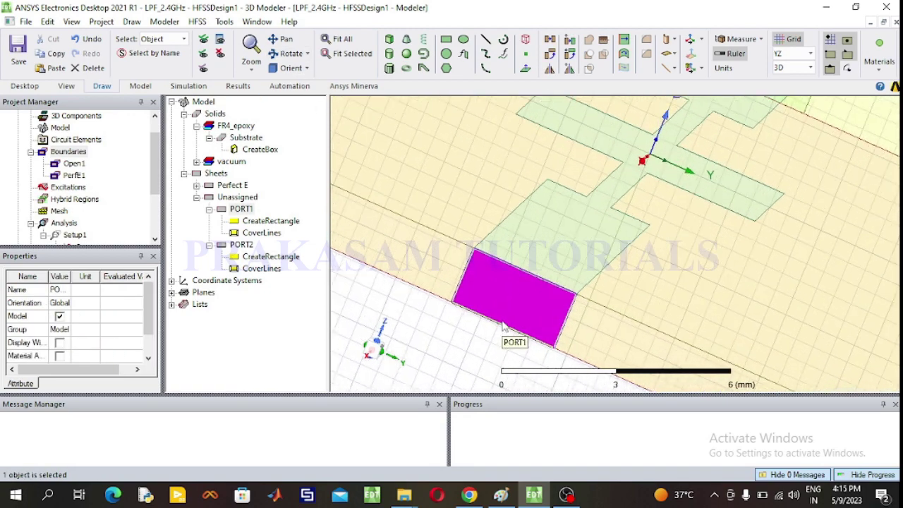
pyautogui.scroll(3, 503, 324)
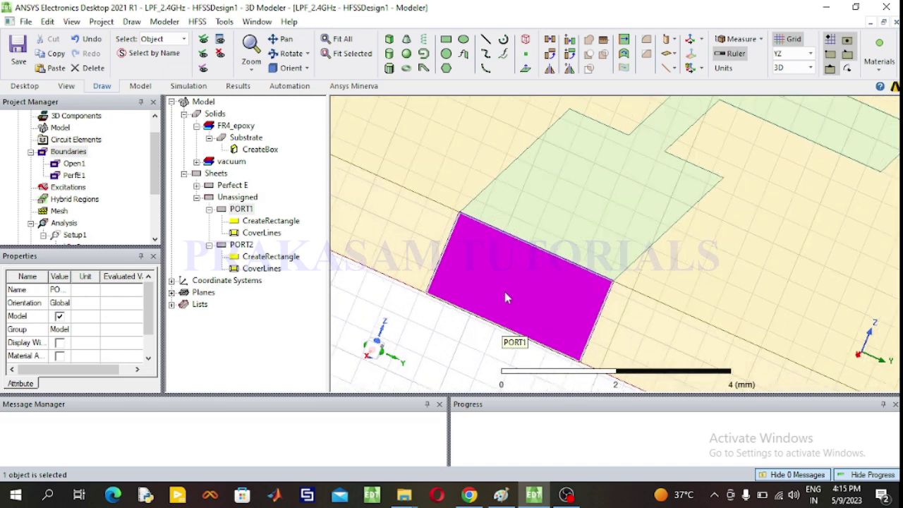
pyautogui.rightClick(509, 295)
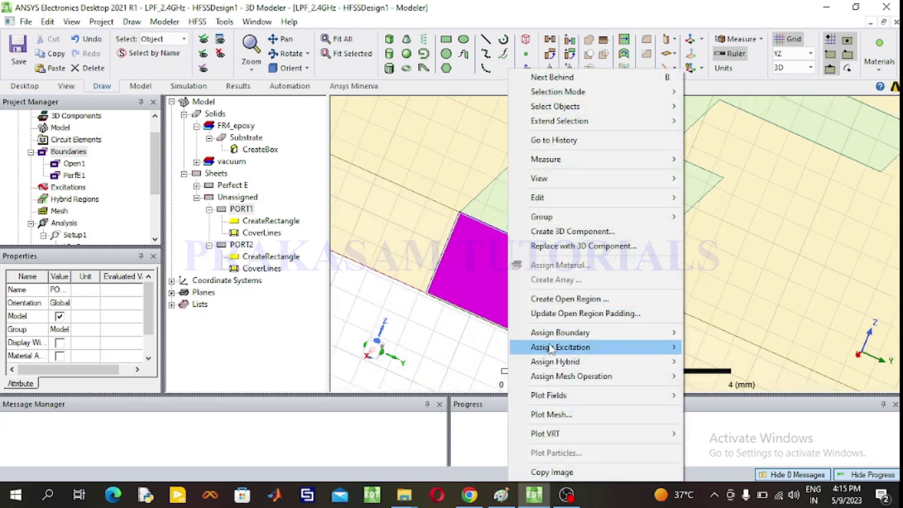
pyautogui.moveTo(551, 348)
pyautogui.click(728, 215)
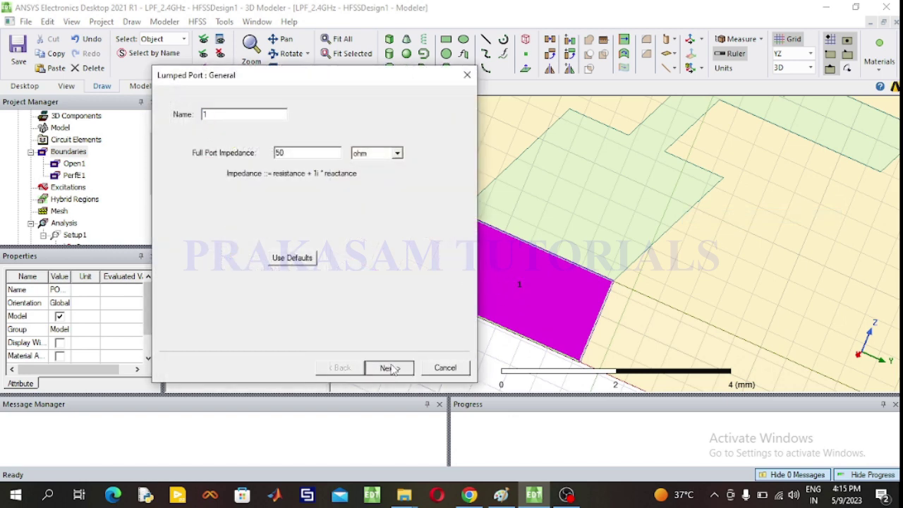
pyautogui.click(389, 367)
# Define port 1's integration line from PORT1's lower edge midpoint to its upper edge midpoint, and finish with all modes renormalized to 50 ohm.
pyautogui.click(279, 169)
pyautogui.click(279, 169)
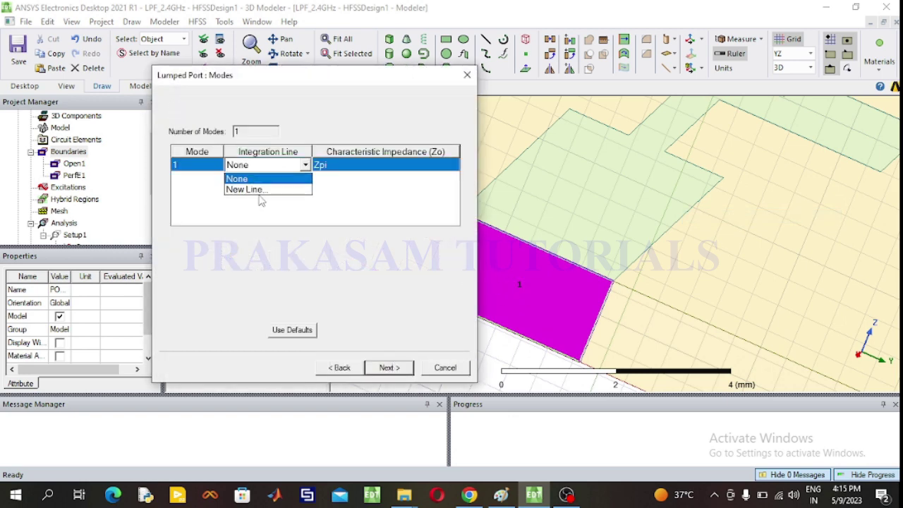
pyautogui.click(260, 191)
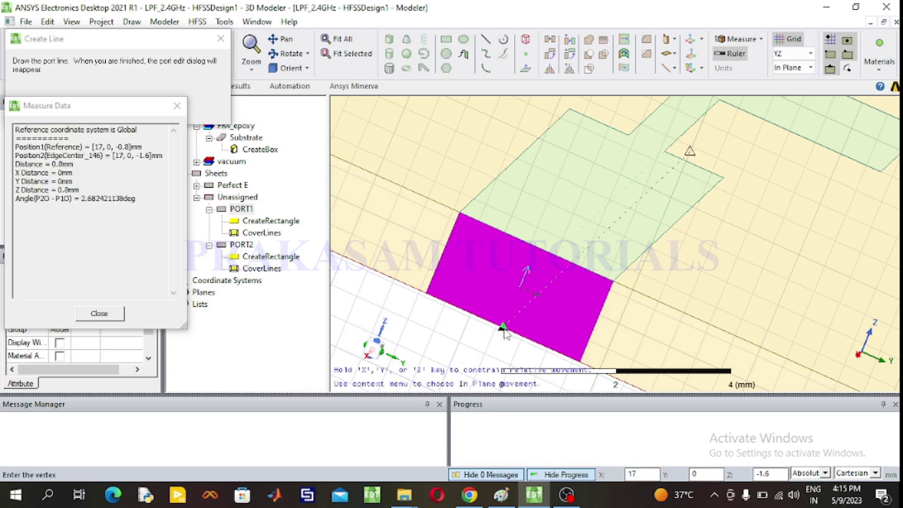
pyautogui.click(502, 328)
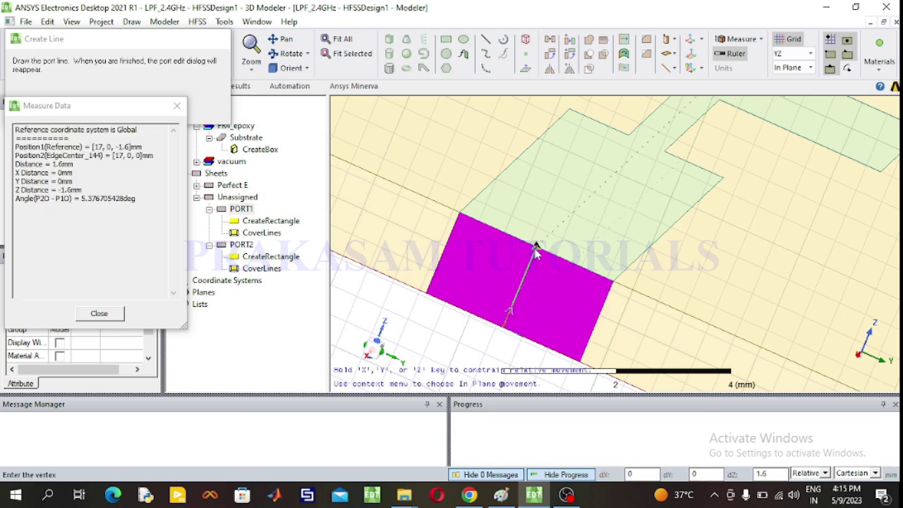
pyautogui.click(535, 248)
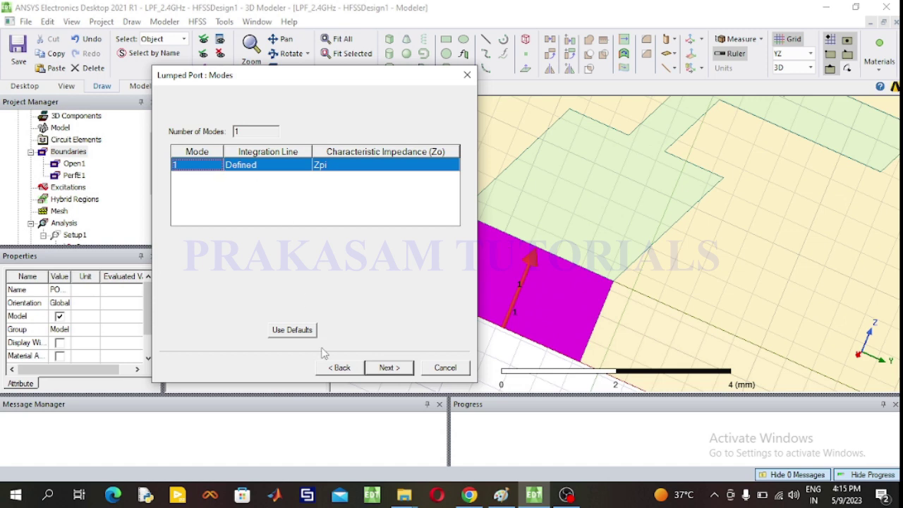
pyautogui.click(381, 371)
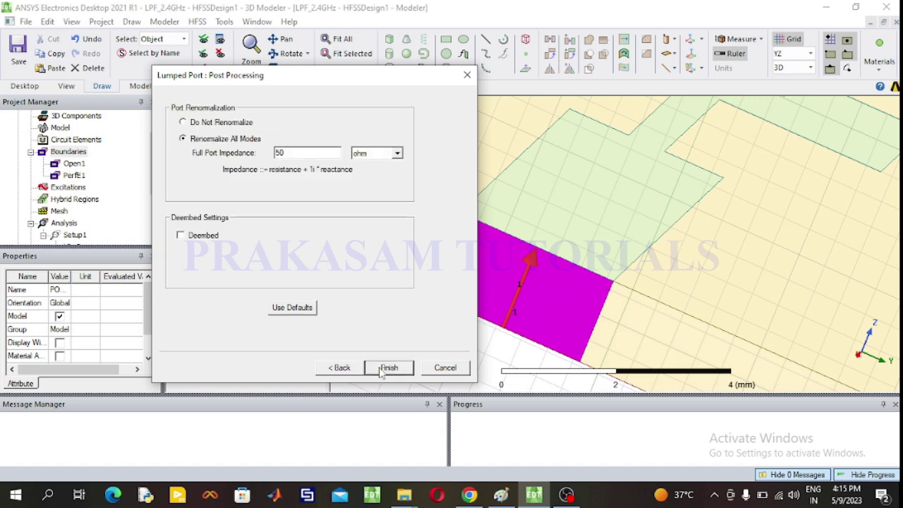
pyautogui.click(382, 372)
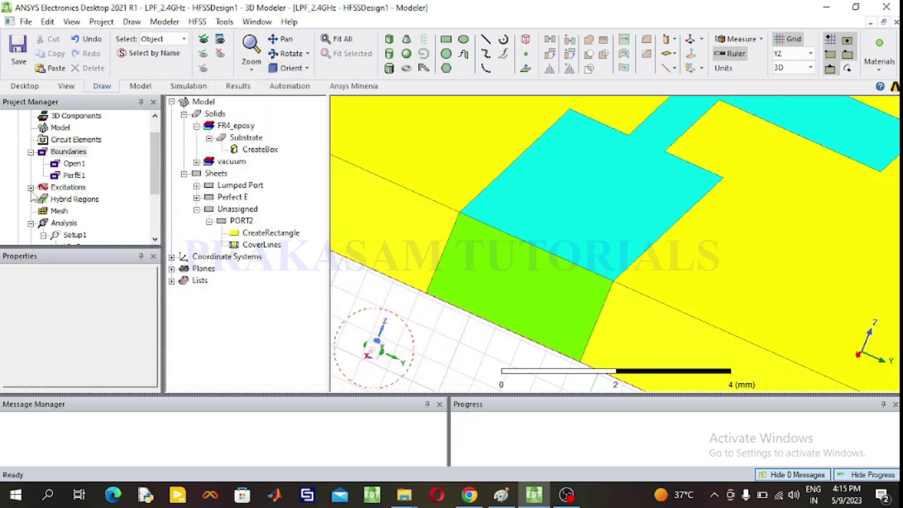
pyautogui.click(61, 199)
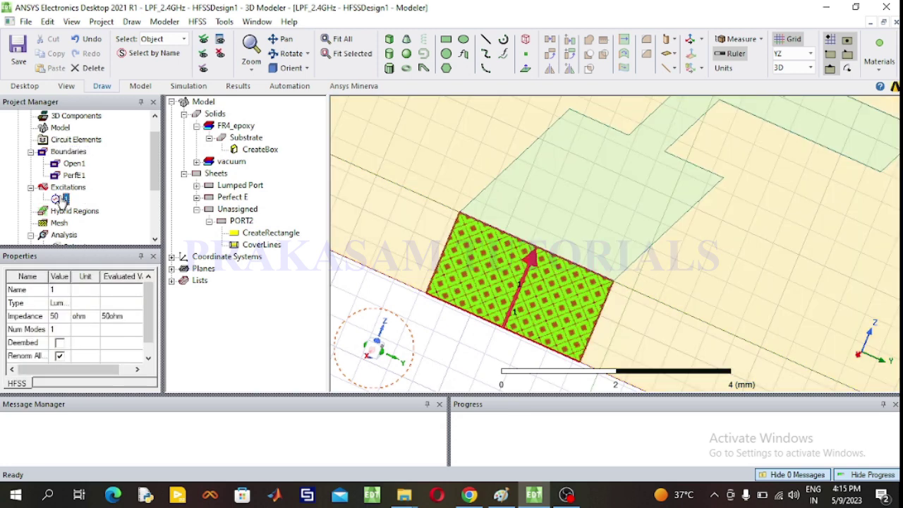
# Assign a lumped port excitation named 2 with a full port impedance of 50 ohm to the PORT2 sheet.
pyautogui.click(285, 54)
pyautogui.moveTo(550, 303)
pyautogui.mouseDown()
pyautogui.moveTo(590, 293)
pyautogui.moveTo(373, 280)
pyautogui.mouseUp()
pyautogui.moveTo(659, 229); pyautogui.dragTo(634, 248)
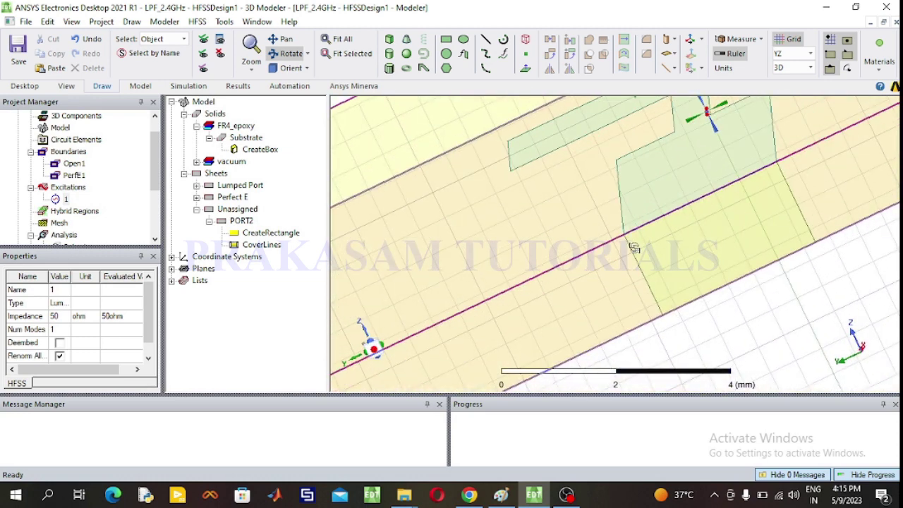
pyautogui.click(286, 54)
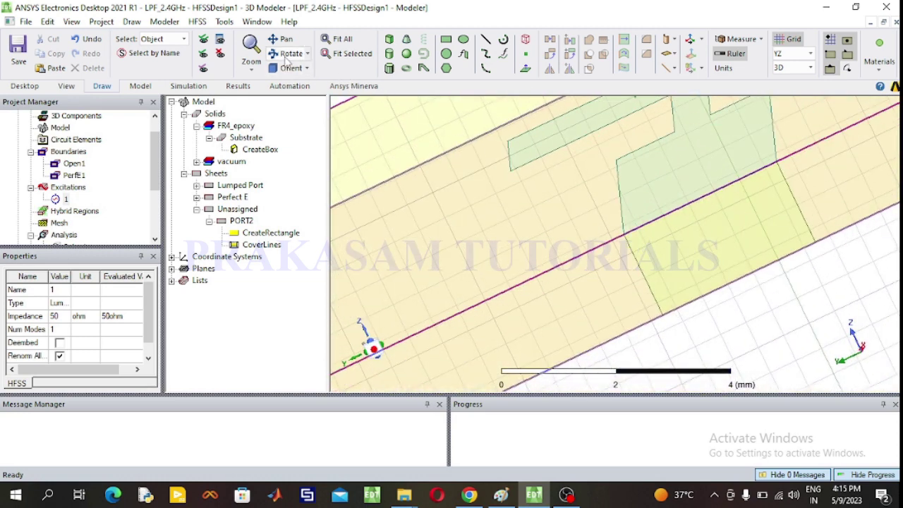
pyautogui.click(781, 325)
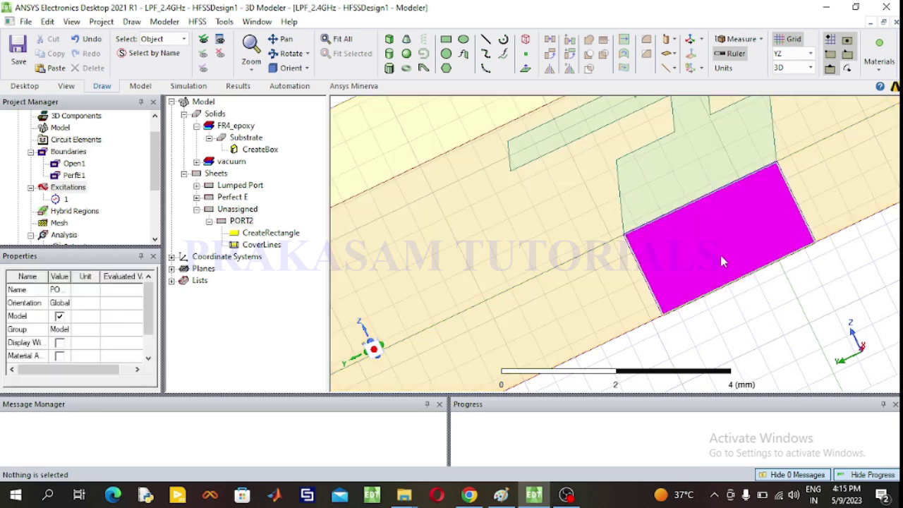
pyautogui.click(722, 261)
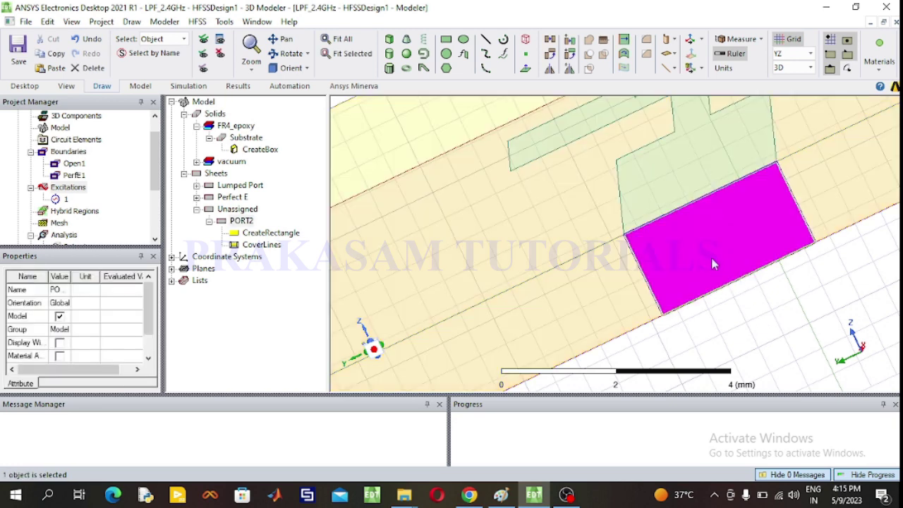
pyautogui.rightClick(712, 262)
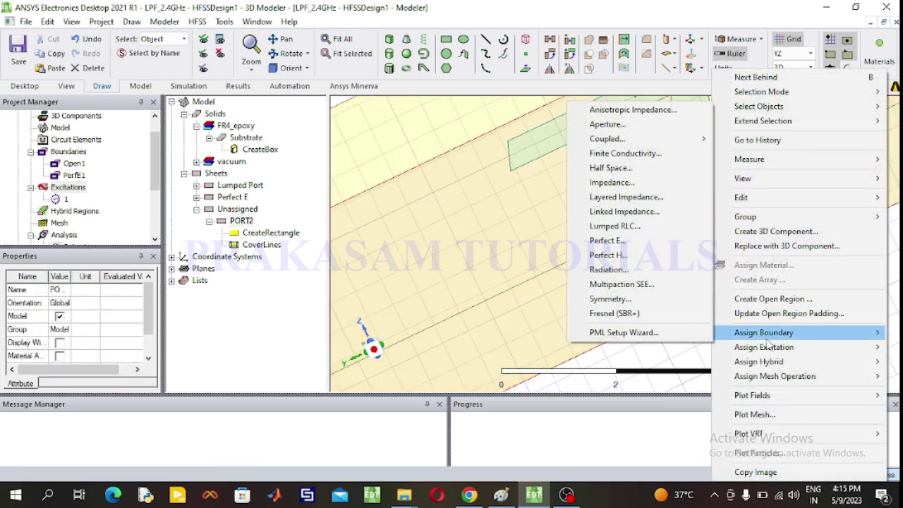
pyautogui.moveTo(769, 350)
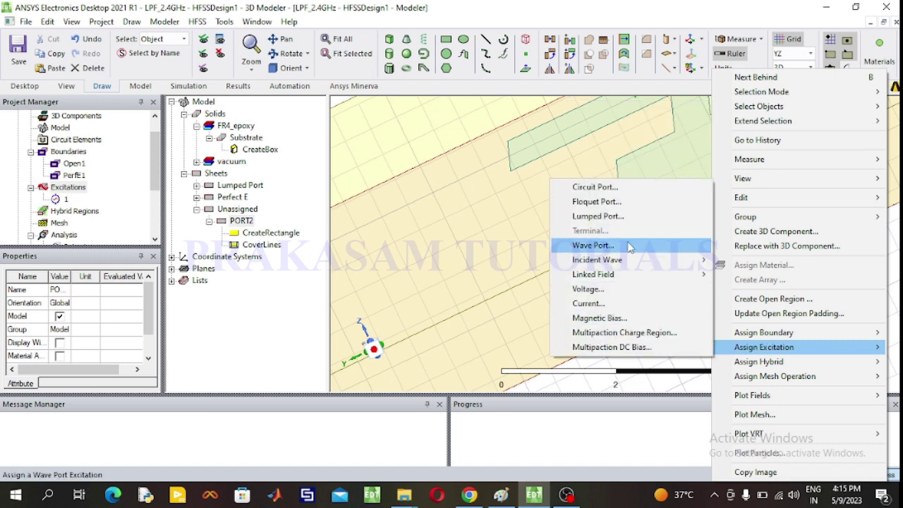
pyautogui.click(618, 216)
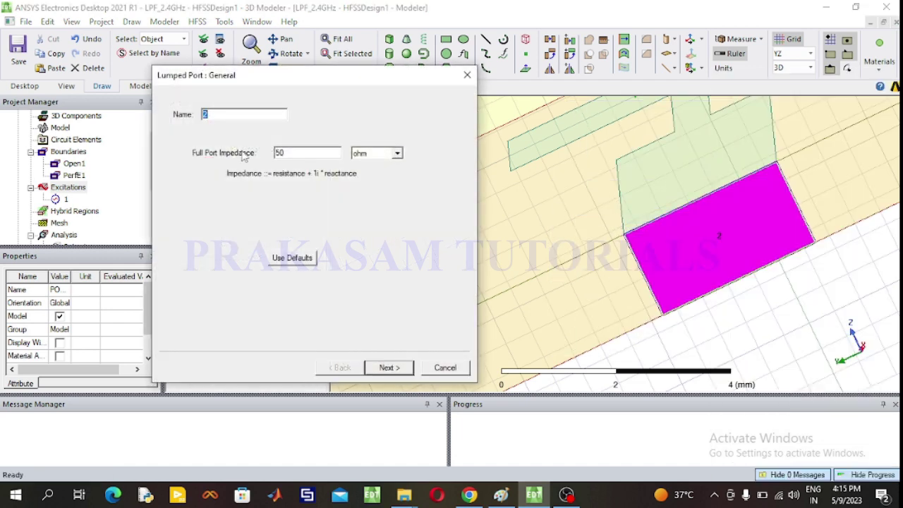
pyautogui.click(389, 368)
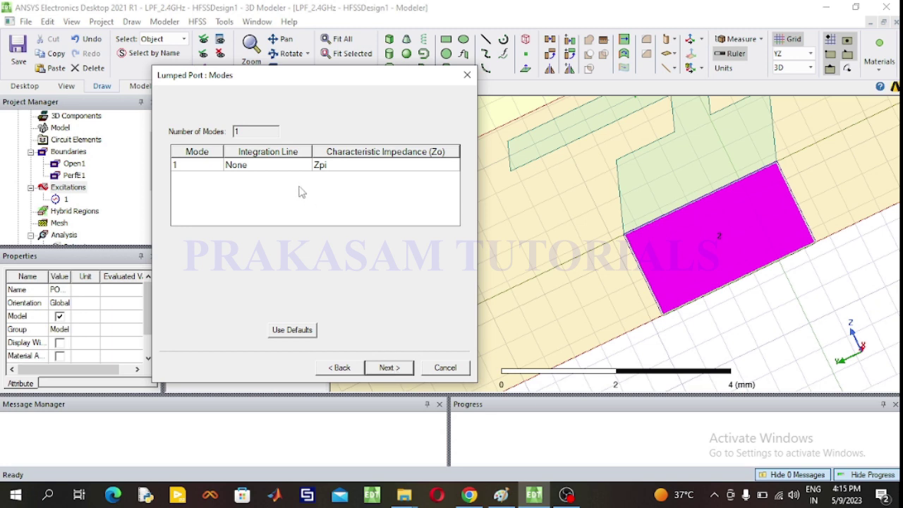
# Define port 2's integration line from PORT2's lower edge midpoint to its upper edge midpoint, and finish the port assignment.
pyautogui.click(288, 167)
pyautogui.click(282, 165)
pyautogui.click(276, 191)
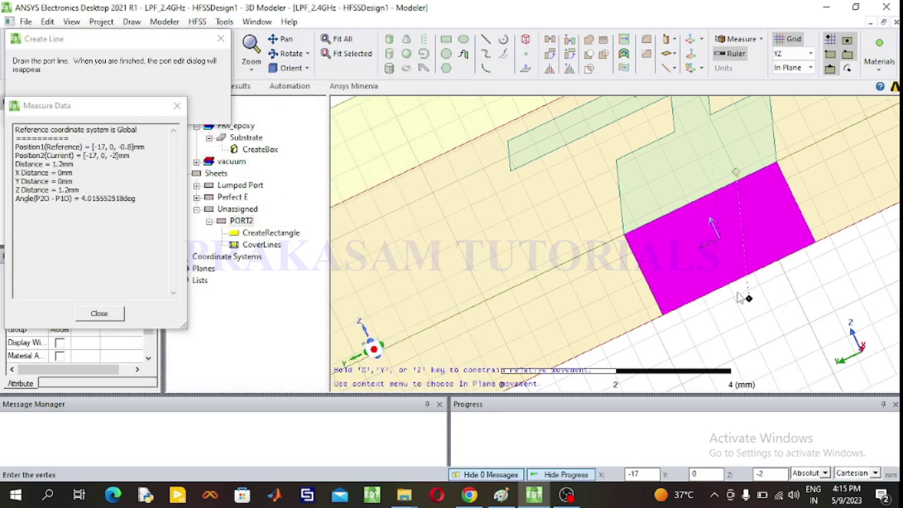
pyautogui.click(739, 281)
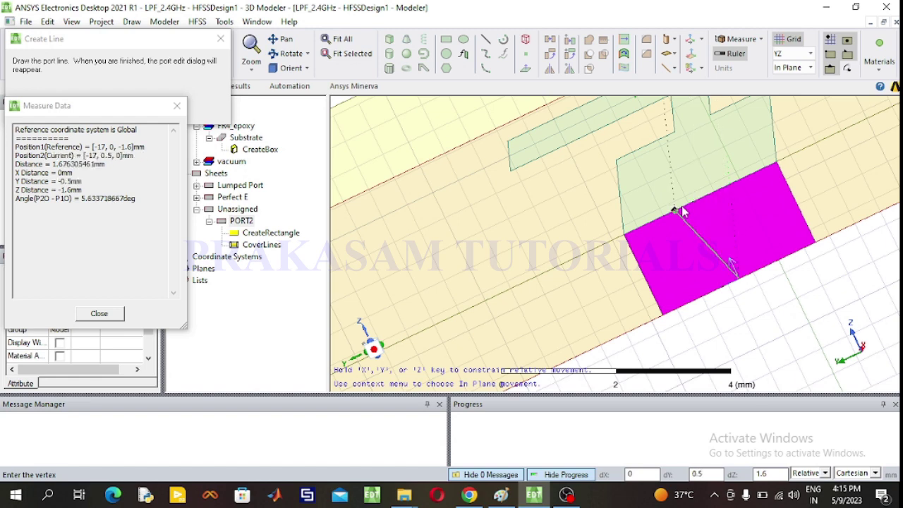
pyautogui.click(702, 201)
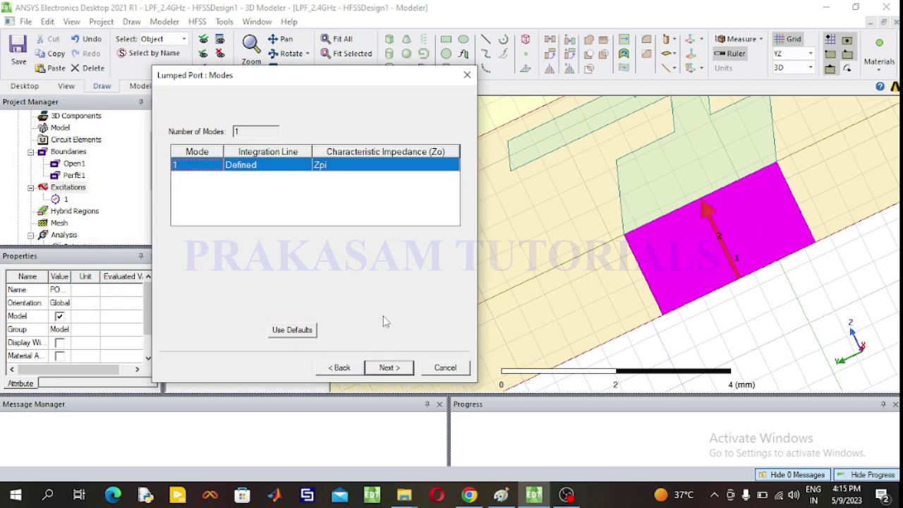
pyautogui.click(392, 368)
pyautogui.click(389, 369)
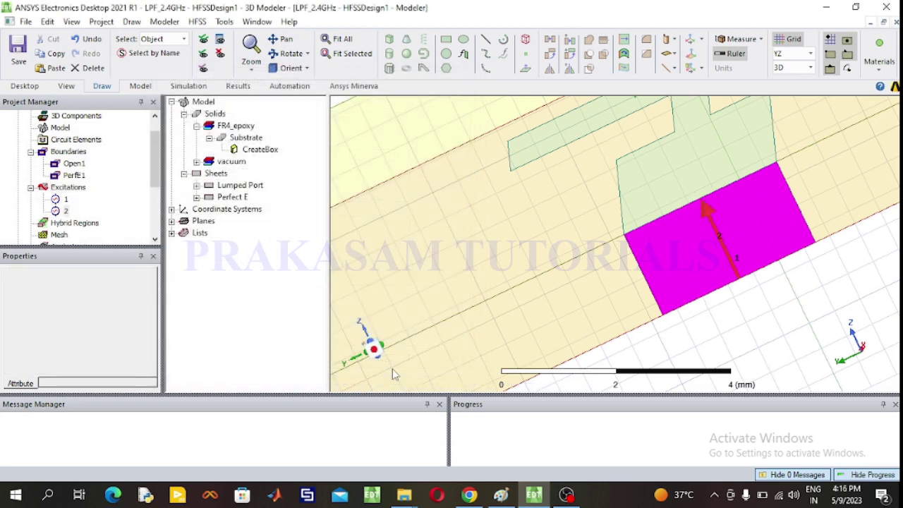
# Set the drawing plane to XY and show the hidden radiating surface box around the filter again.
pyautogui.click(340, 40)
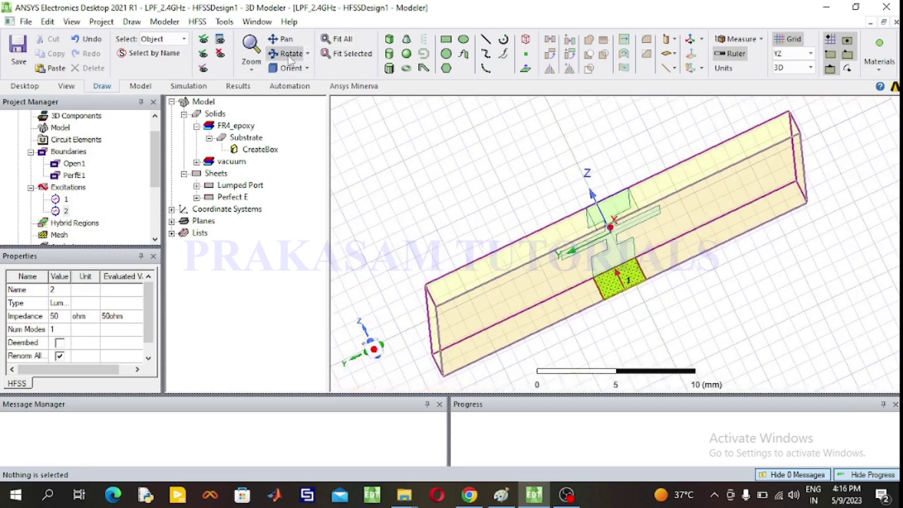
pyautogui.click(291, 53)
pyautogui.moveTo(634, 330); pyautogui.dragTo(826, 95)
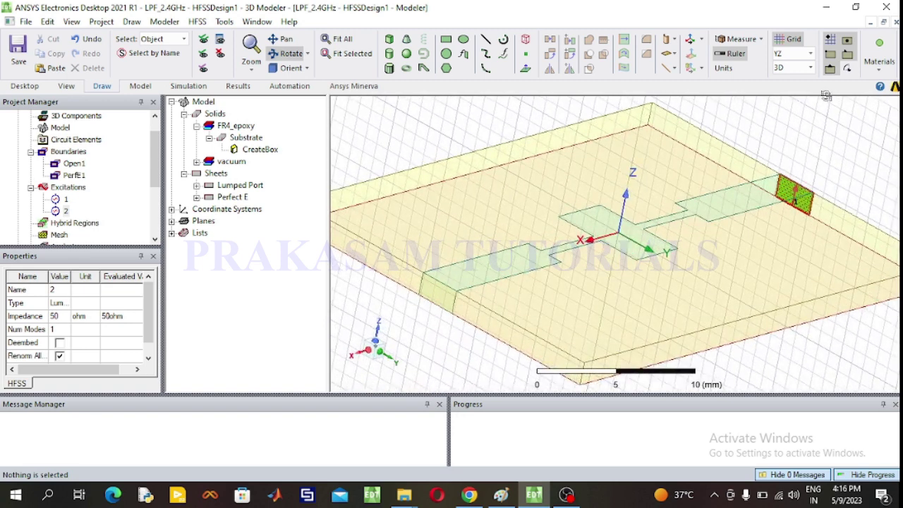
pyautogui.click(793, 53)
pyautogui.click(785, 65)
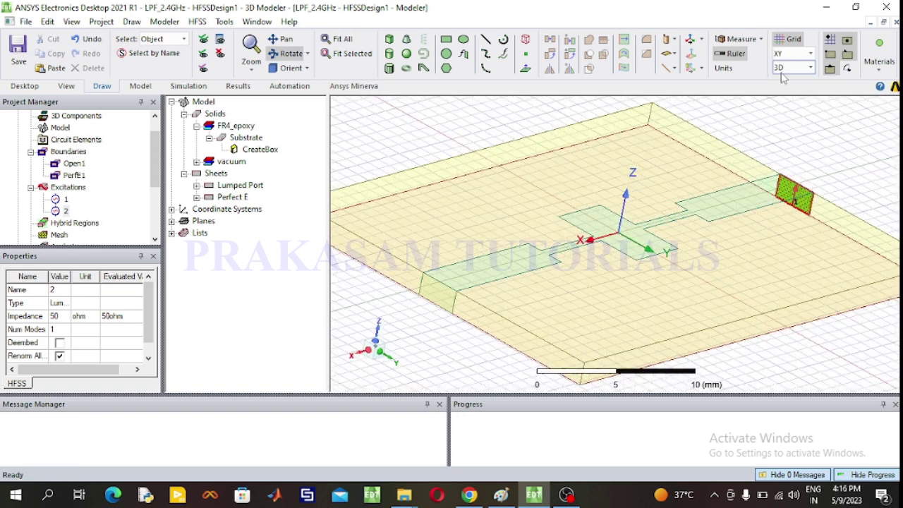
pyautogui.click(202, 43)
pyautogui.click(337, 39)
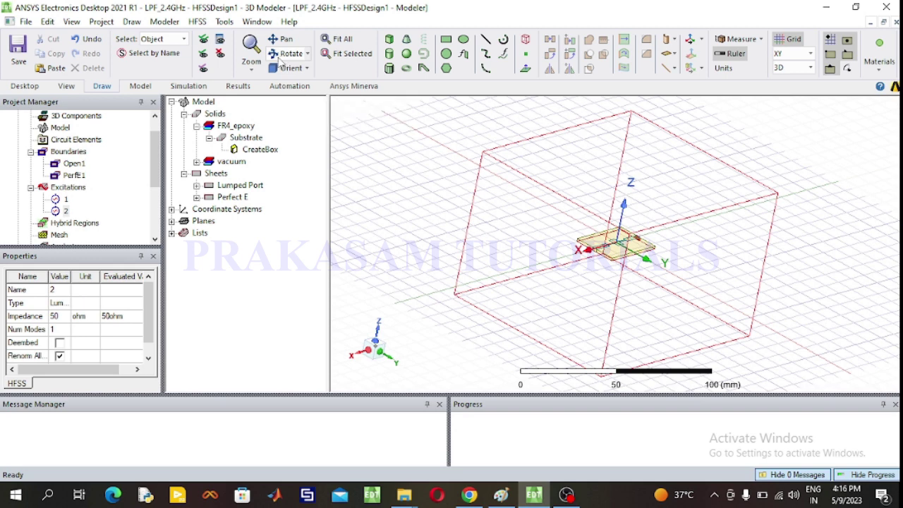
# Run the validation check on HFSSDesign1 and close its report.
pyautogui.click(189, 86)
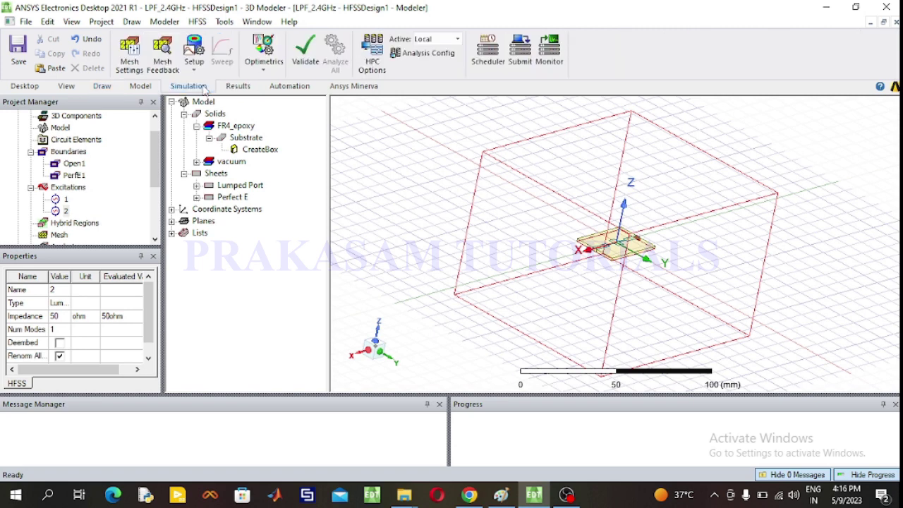
pyautogui.click(301, 63)
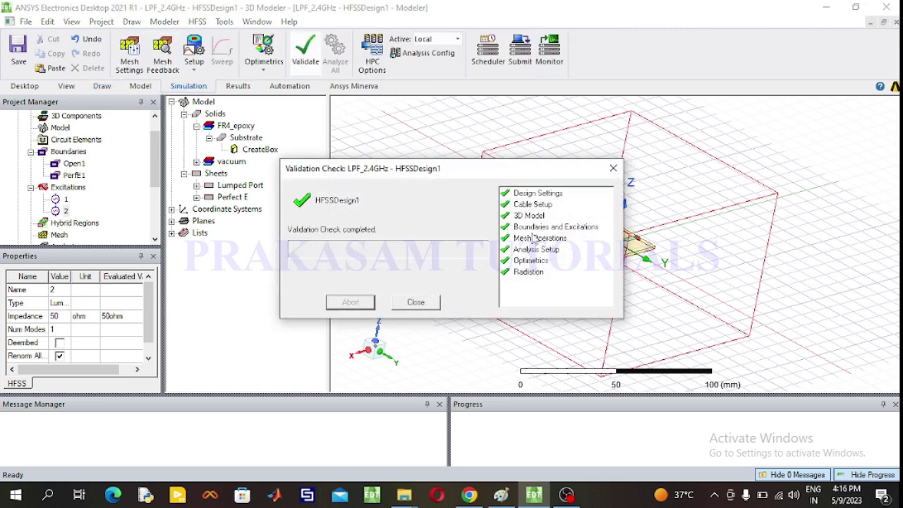
pyautogui.click(416, 302)
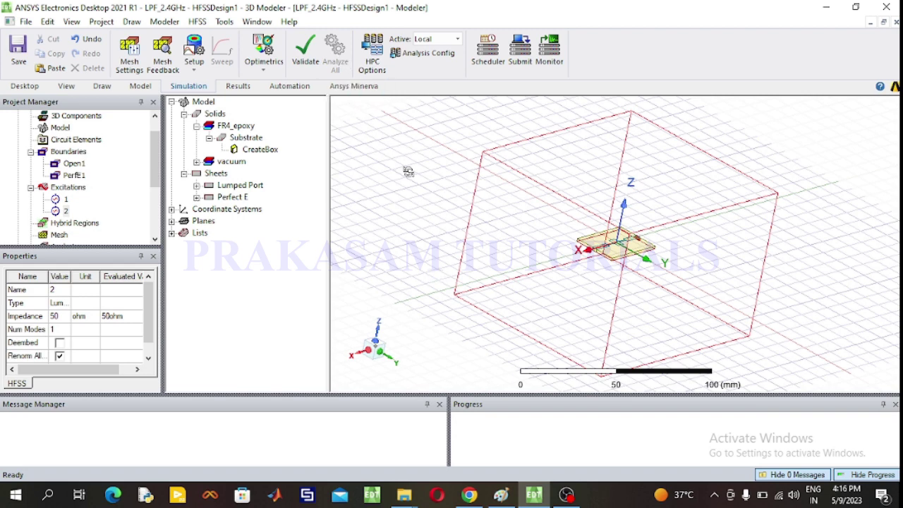
pyautogui.click(346, 86)
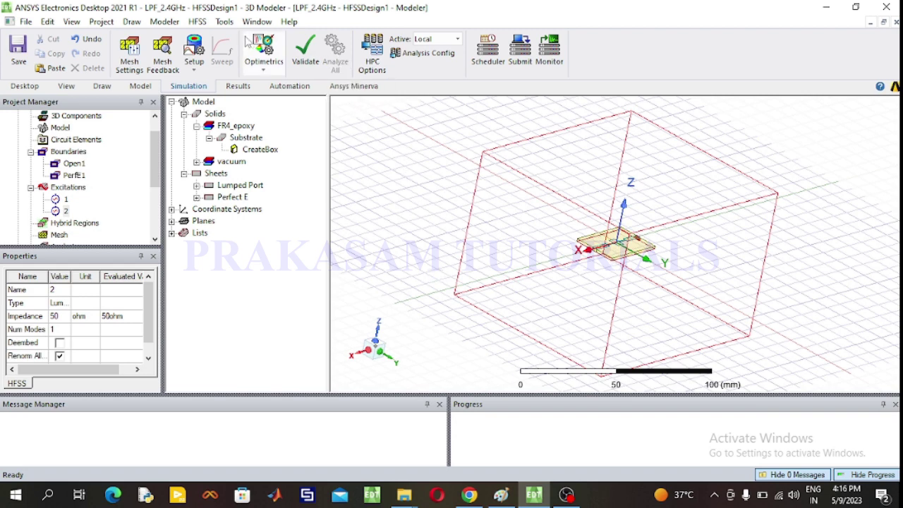
pyautogui.click(205, 28)
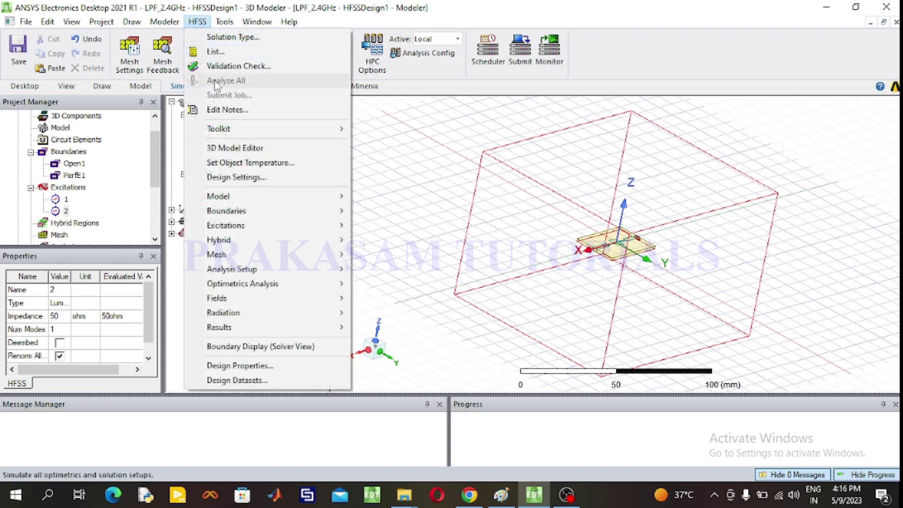
pyautogui.click(571, 265)
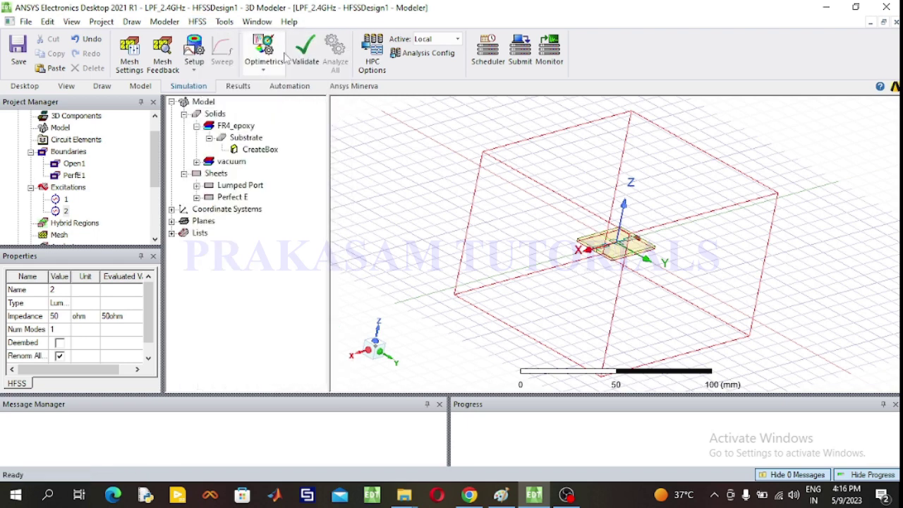
pyautogui.click(103, 86)
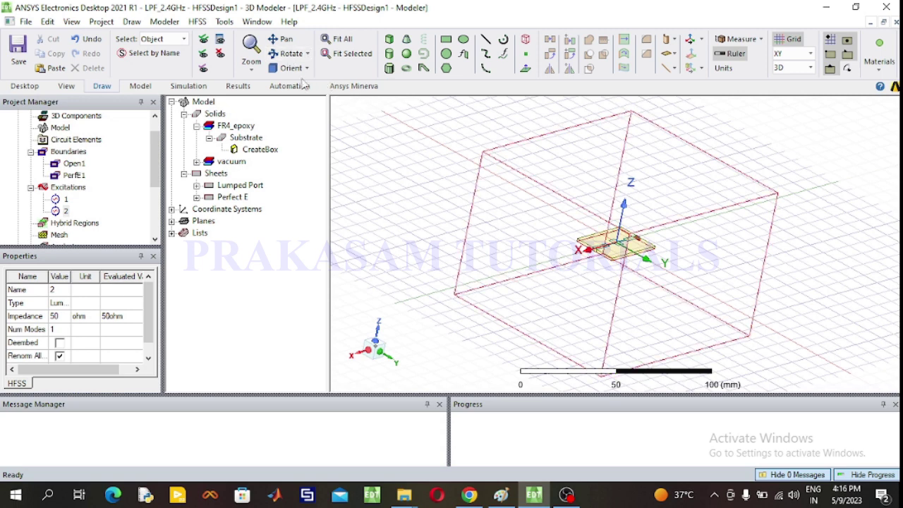
pyautogui.click(221, 86)
pyautogui.click(188, 85)
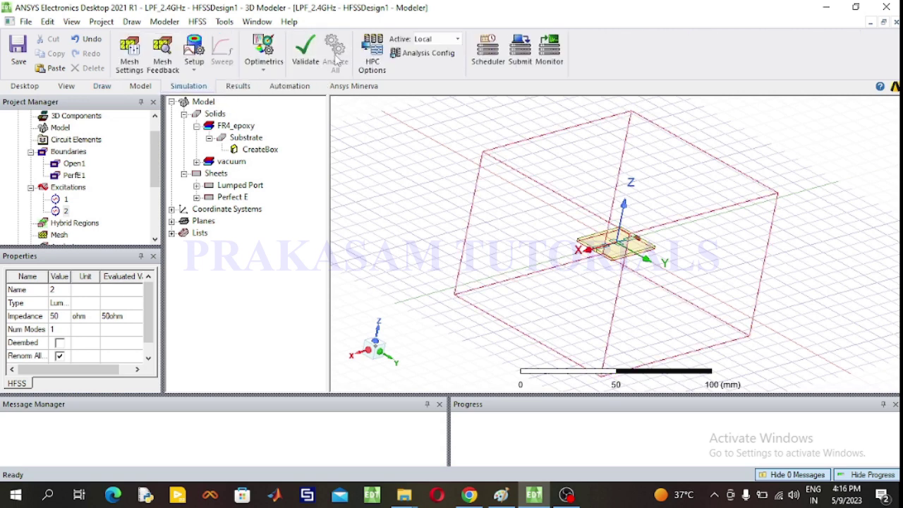
pyautogui.click(494, 238)
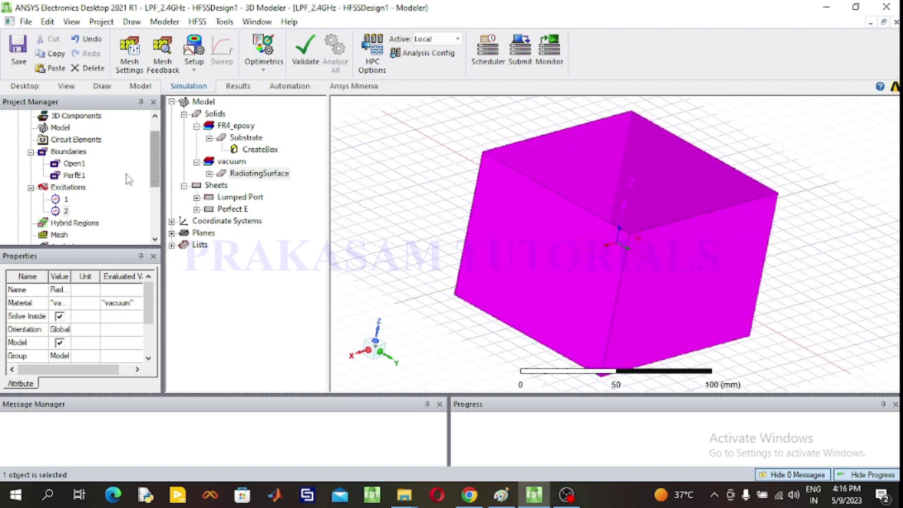
# Delete the disabled solution setup Setup1 together with its frequency sweep.
pyautogui.scroll(-1, 44, 220)
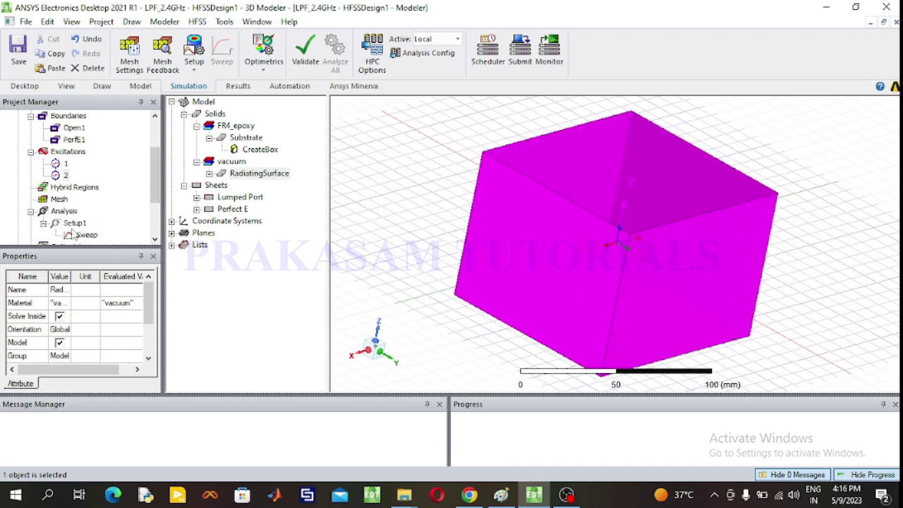
pyautogui.click(72, 225)
pyautogui.rightClick(73, 224)
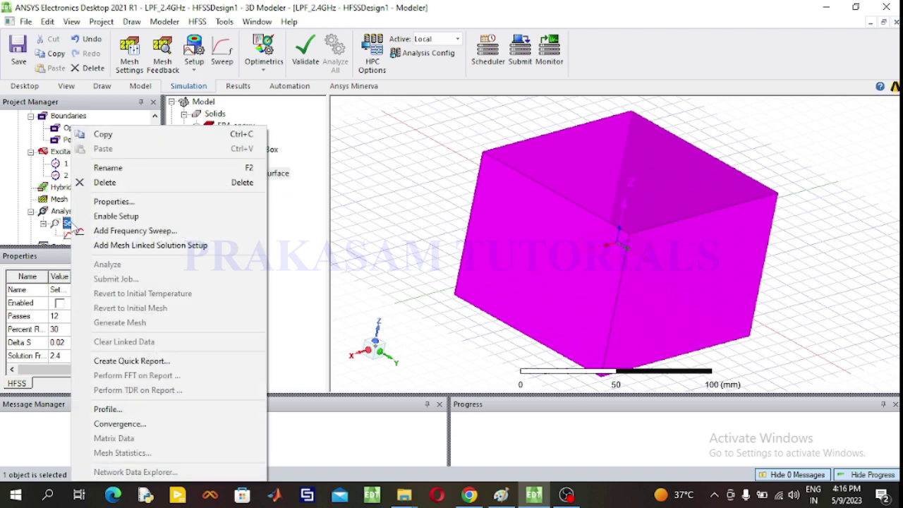
pyautogui.click(91, 183)
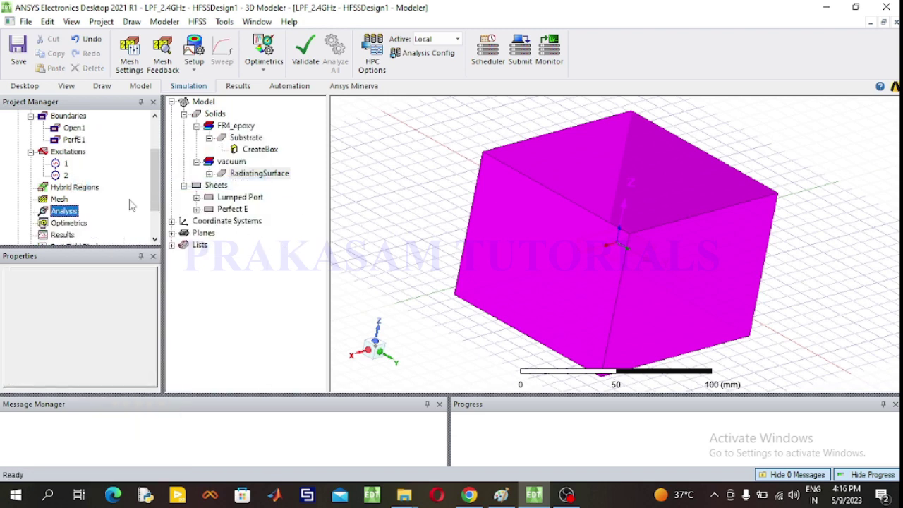
pyautogui.click(351, 165)
# Create an advanced solution setup at a single frequency of 2.4 GHz with a maximum of 12 passes and 0.02 maximum delta S.
pyautogui.click(109, 88)
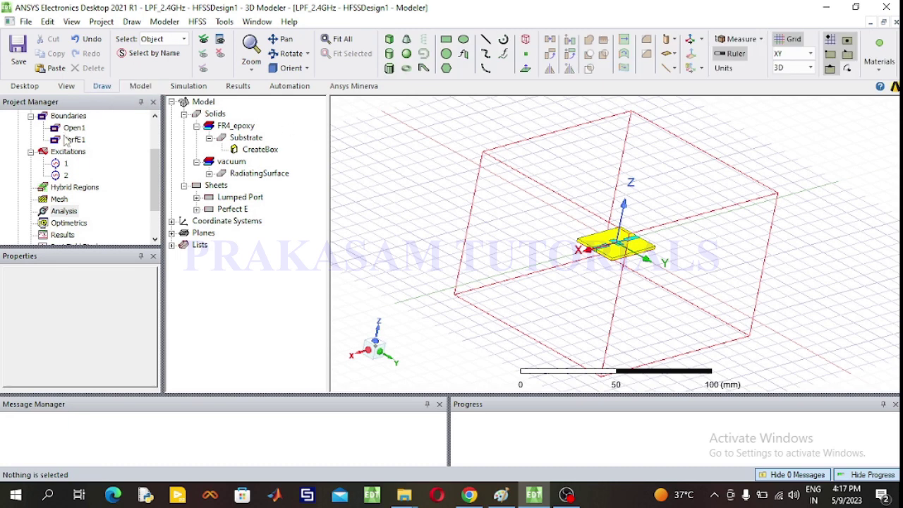
pyautogui.scroll(2, 65, 140)
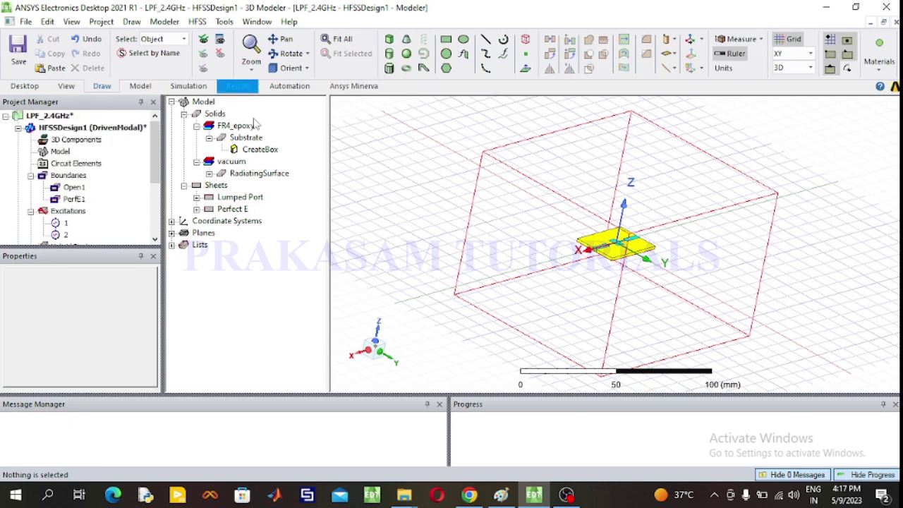
pyautogui.click(183, 85)
pyautogui.click(206, 69)
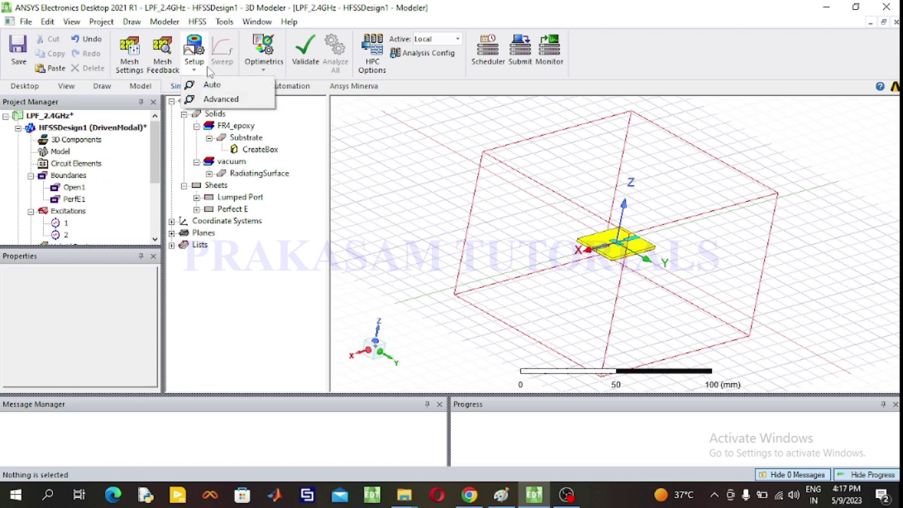
pyautogui.click(201, 99)
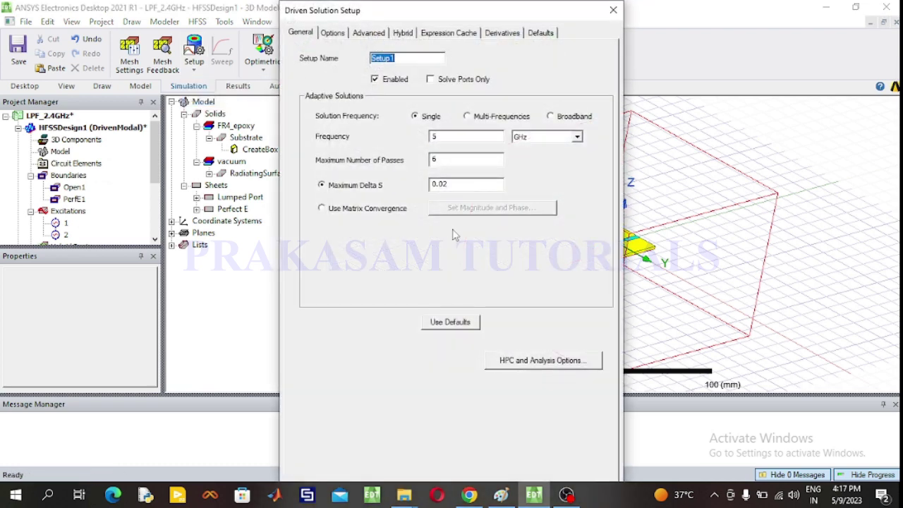
pyautogui.click(435, 137)
pyautogui.write('12')
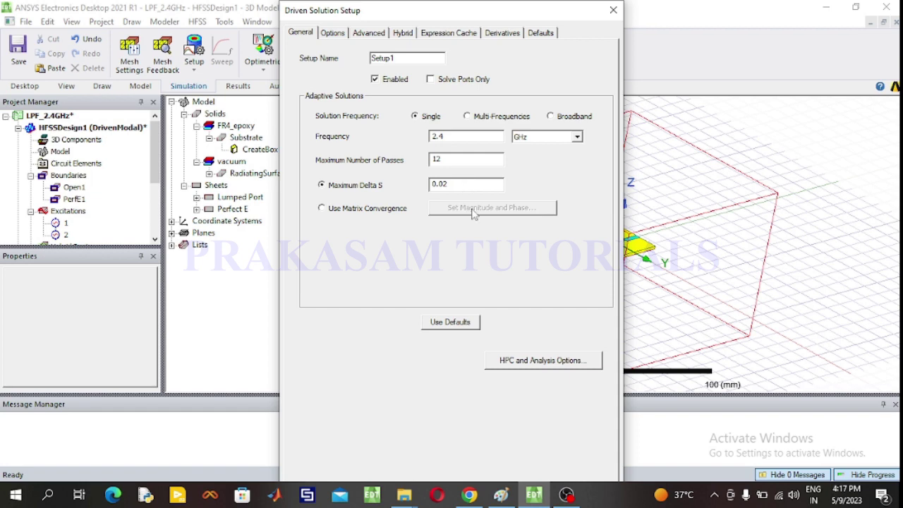
pyautogui.press('Return')
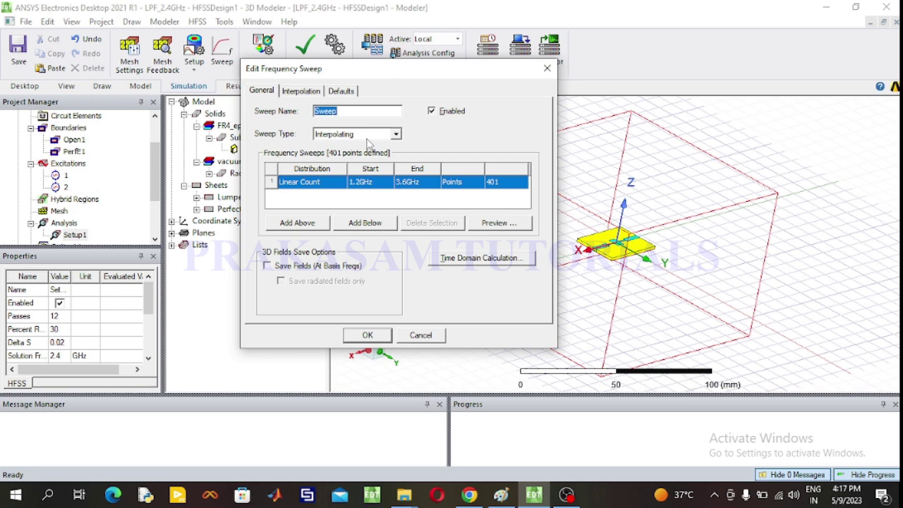
# Configure the solution setup's frequency sweep as a Fast linear-count sweep from 1 GHz to 5 GHz and update its number of points.
pyautogui.click(367, 134)
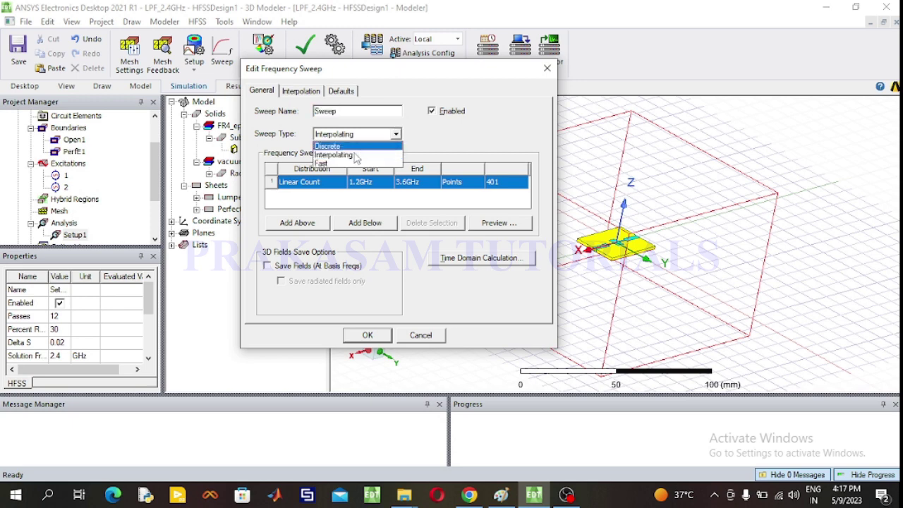
pyautogui.click(340, 165)
pyautogui.click(360, 182)
pyautogui.click(359, 182)
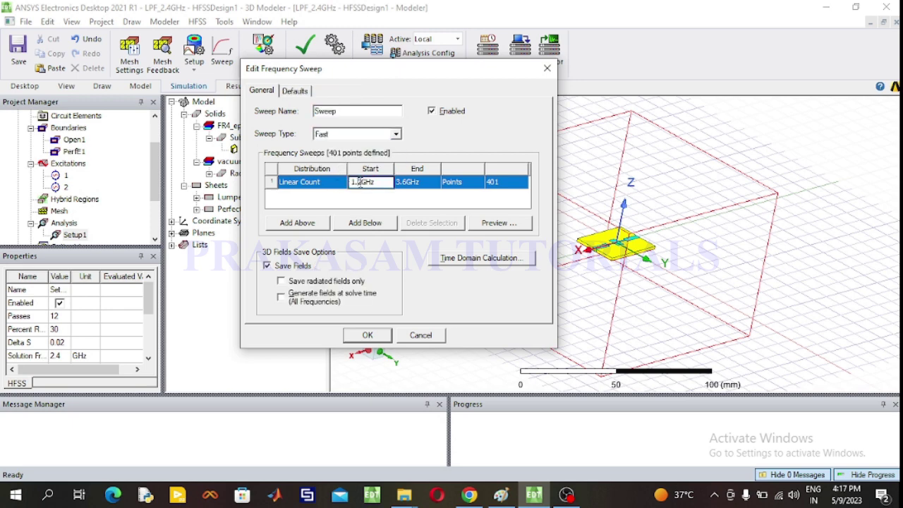
pyautogui.press('BackSpace')
pyautogui.click(408, 183)
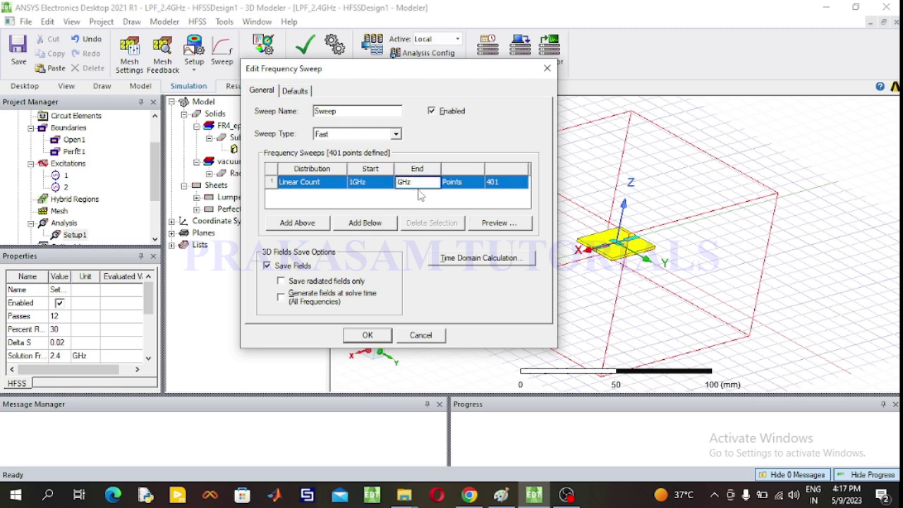
pyautogui.write('5')
pyautogui.click(509, 183)
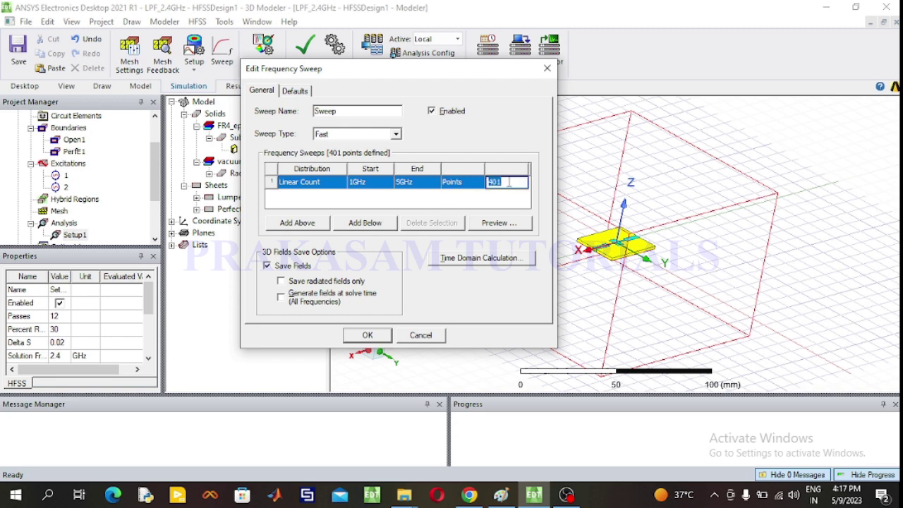
pyautogui.write('1')
pyautogui.click(372, 336)
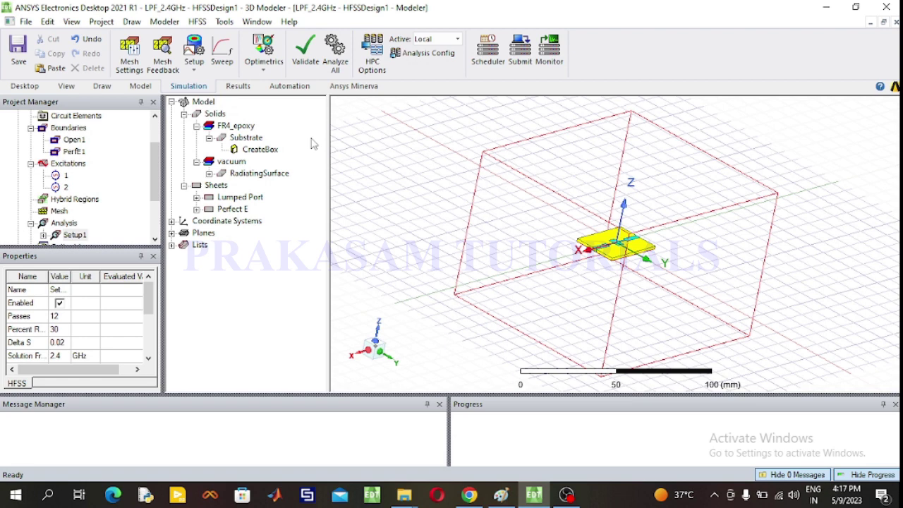
# Validate the design with the new sweep and close the validation report.
pyautogui.click(305, 56)
pyautogui.click(416, 302)
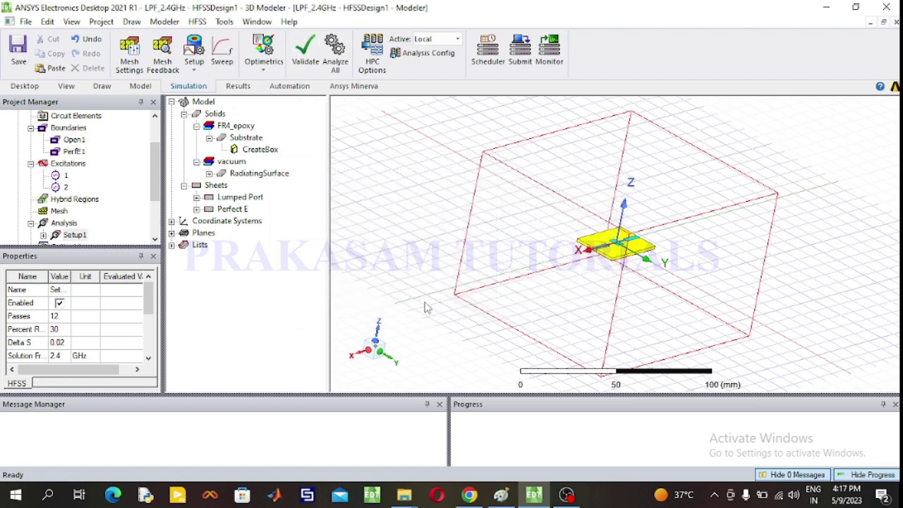
# Save the project and start the simulation of all setups.
pyautogui.click(17, 47)
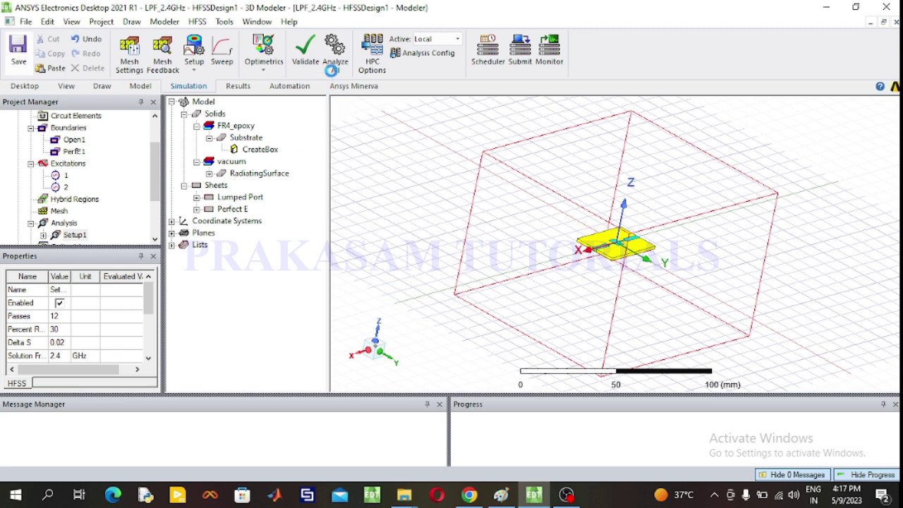
pyautogui.click(336, 65)
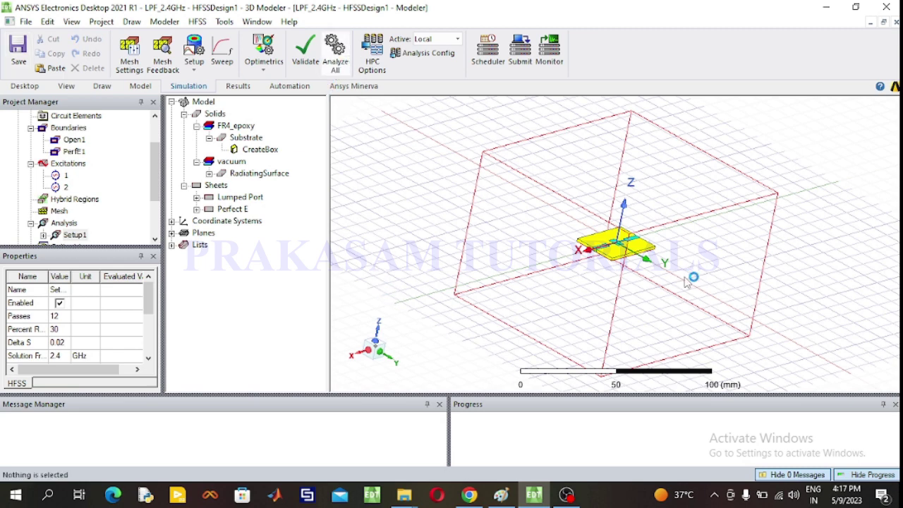
# Examine the PerfE1 and Open1 boundaries and lumped port 1 on the filter model from a rotated view while the simulation runs.
pyautogui.click(74, 150)
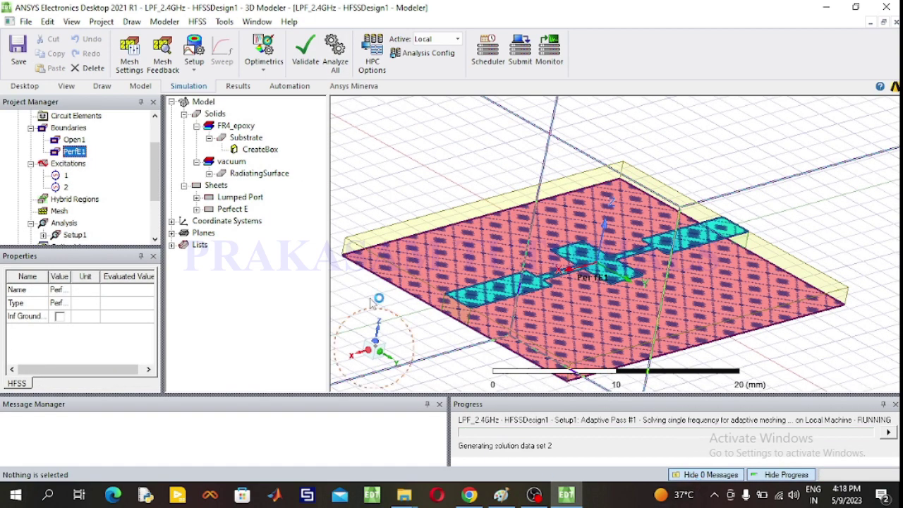
pyautogui.click(73, 152)
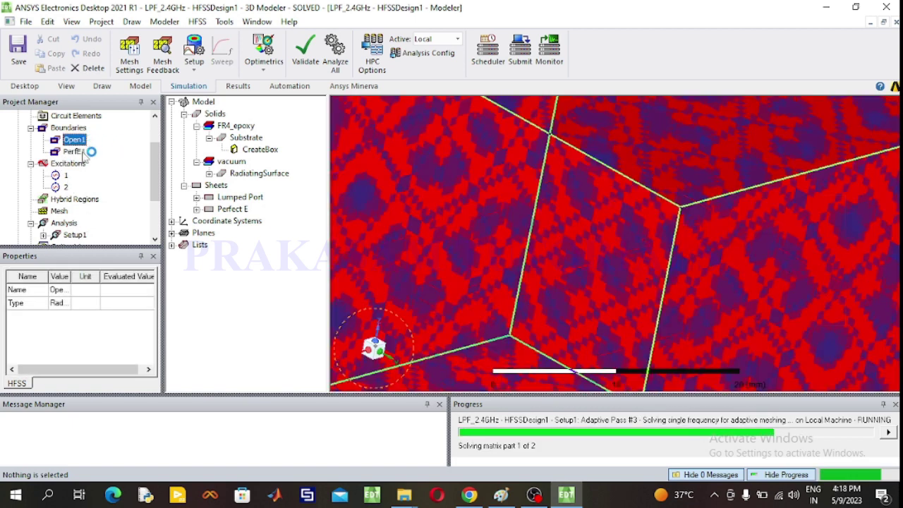
pyautogui.click(68, 176)
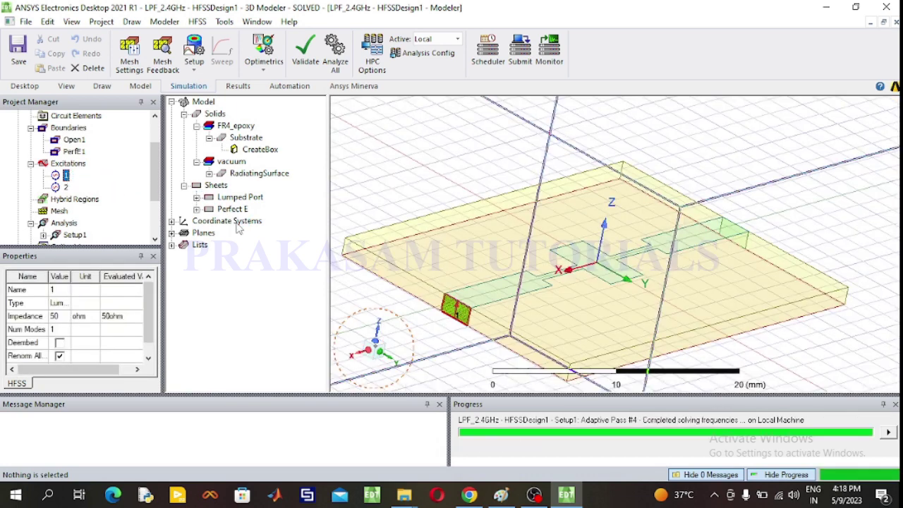
pyautogui.click(235, 126)
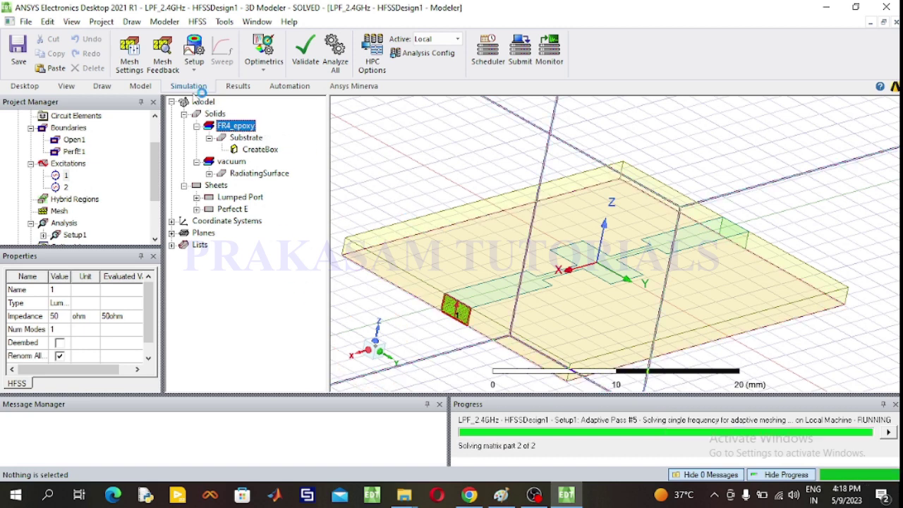
pyautogui.click(101, 89)
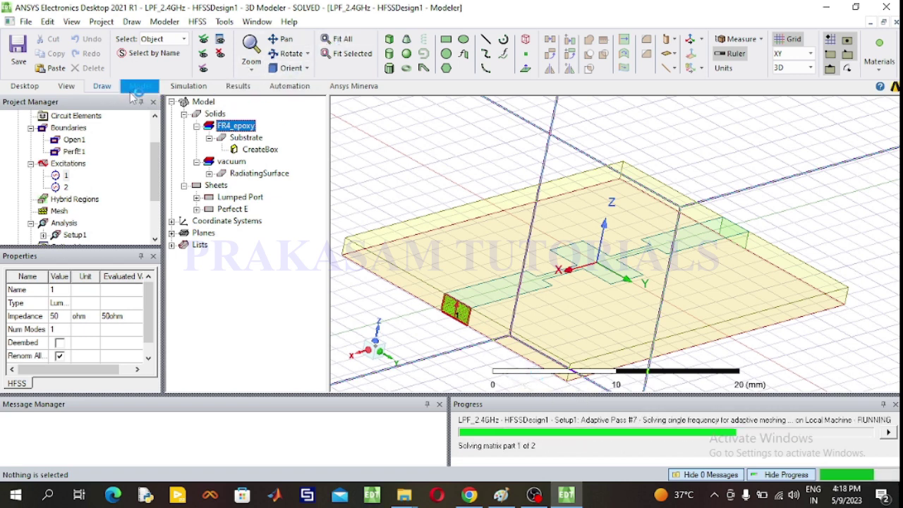
pyautogui.click(288, 53)
pyautogui.moveTo(478, 240); pyautogui.dragTo(453, 255)
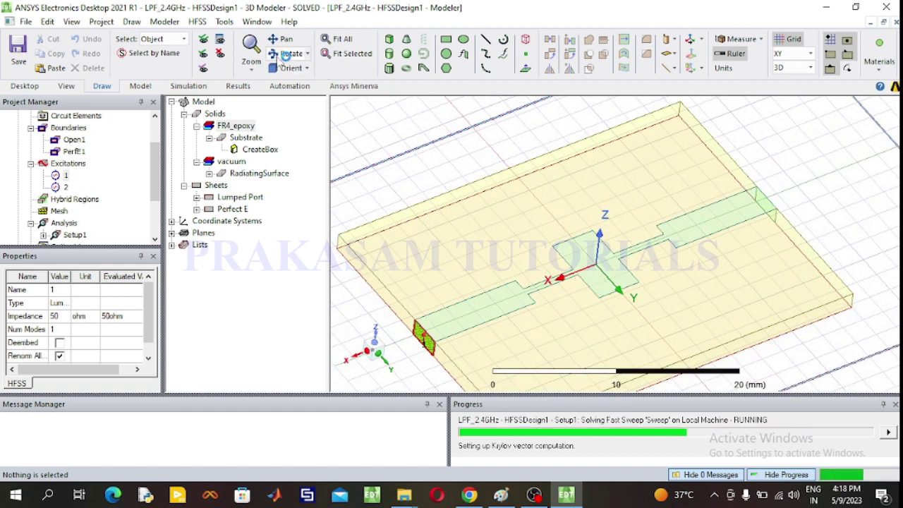
pyautogui.click(284, 39)
pyautogui.scroll(-2, 507, 216)
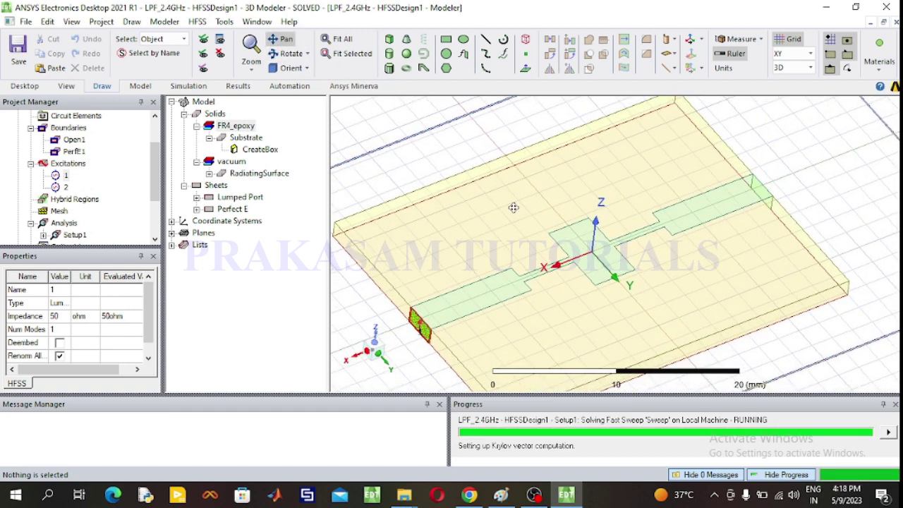
pyautogui.scroll(-1, 537, 221)
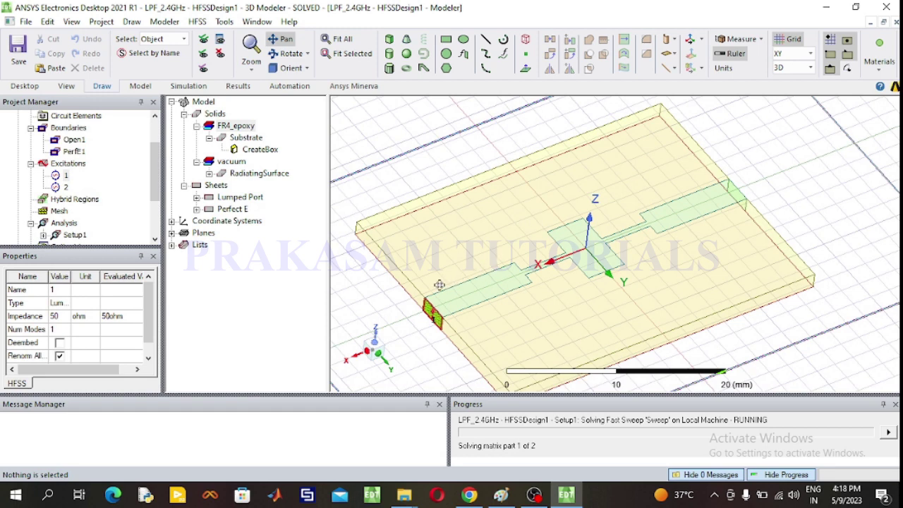
pyautogui.scroll(-1, 429, 283)
pyautogui.moveTo(429, 283); pyautogui.dragTo(448, 278)
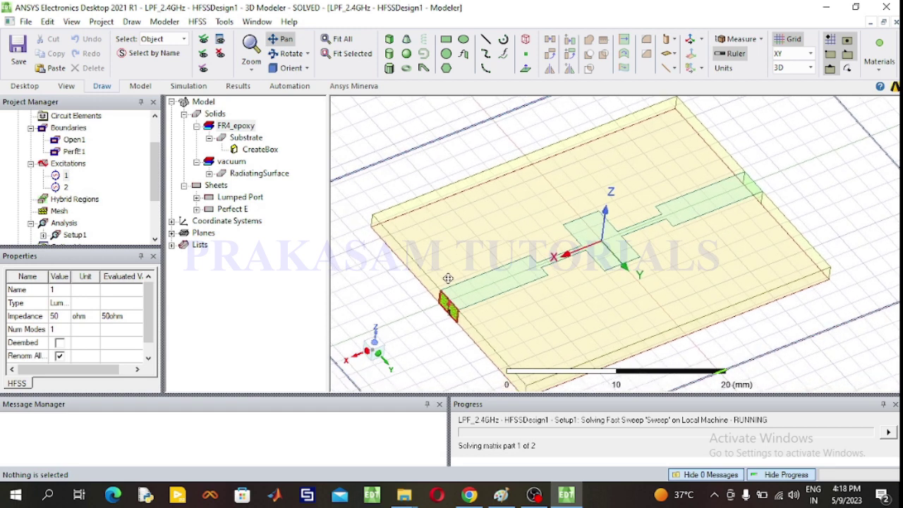
# Review the perfect E boundary and the RadiatingSurface box with the whole model in view, and clear the selection.
pyautogui.click(68, 163)
pyautogui.click(68, 128)
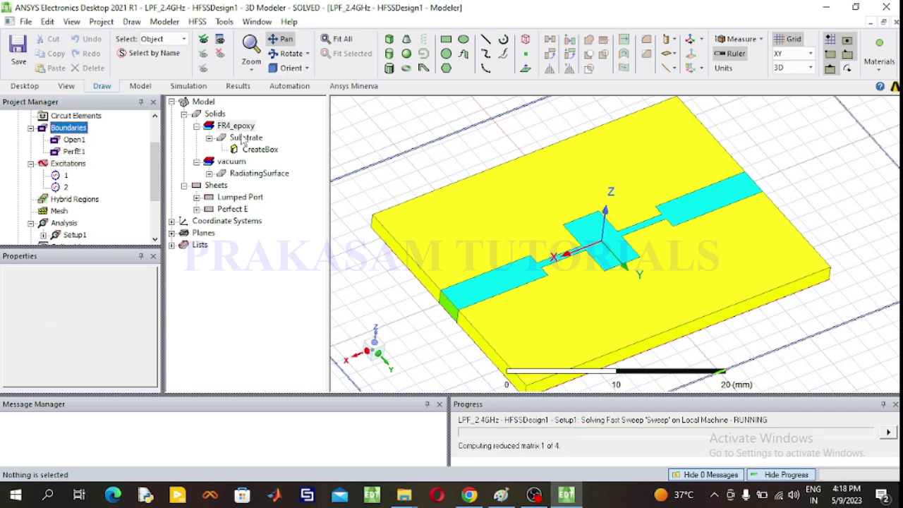
pyautogui.click(68, 164)
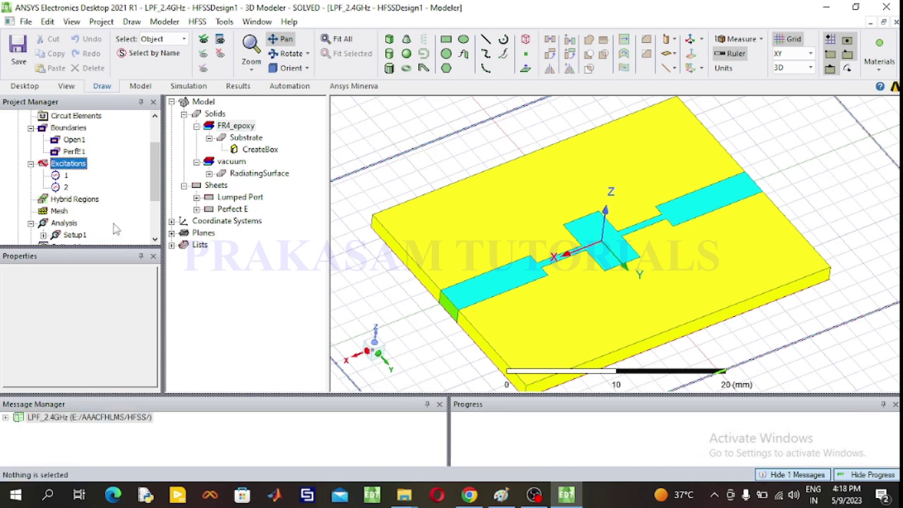
pyautogui.click(72, 153)
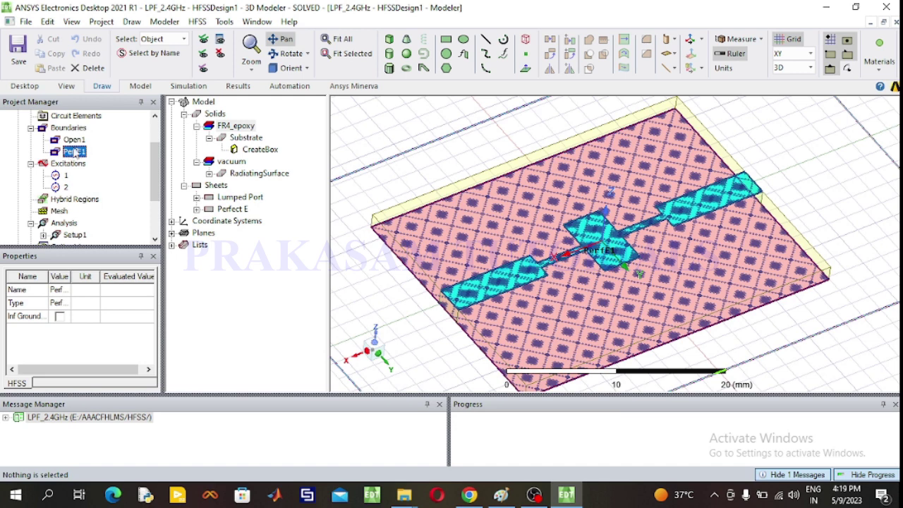
pyautogui.click(240, 127)
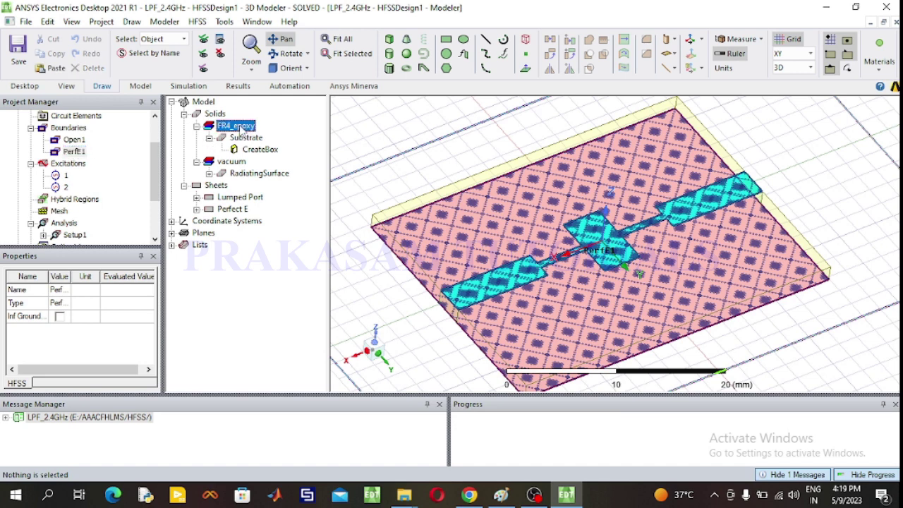
pyautogui.click(241, 162)
pyautogui.click(258, 176)
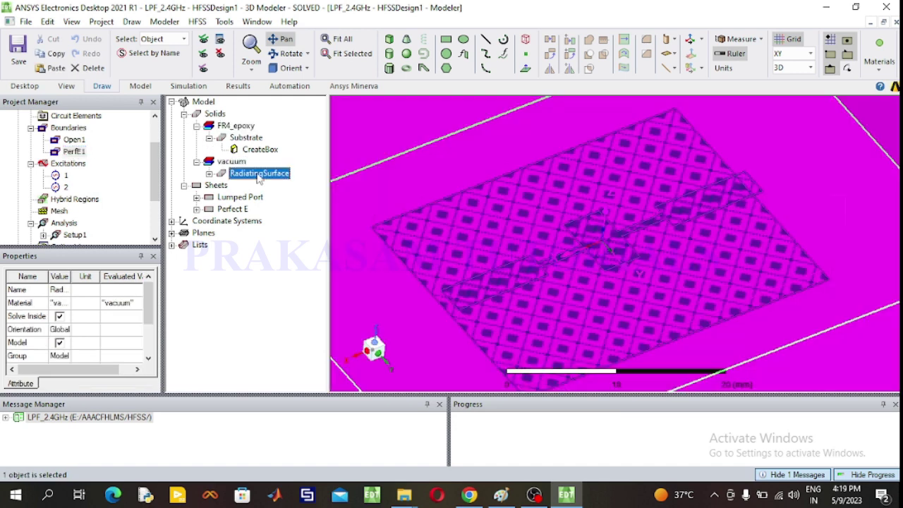
pyautogui.click(331, 39)
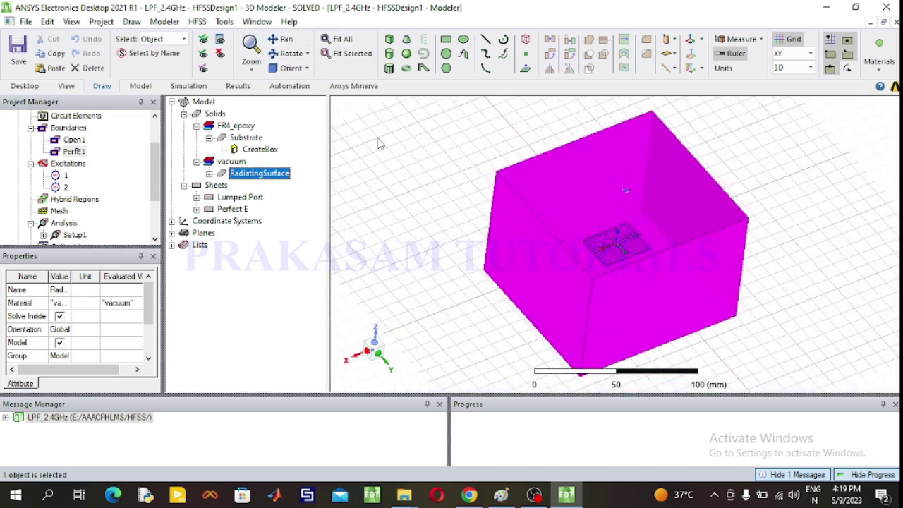
pyautogui.click(366, 127)
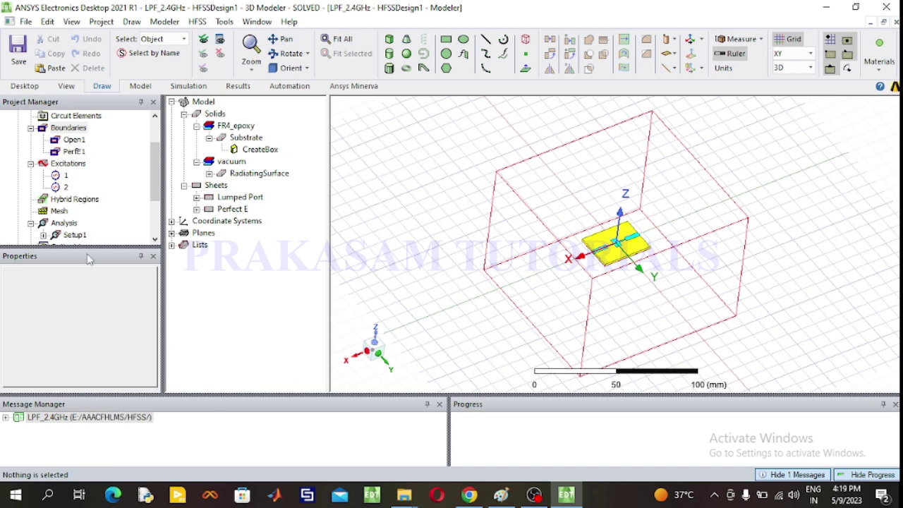
# Create a rectangular modal solution data plot of S(1,1) and S(2,1) in dB against frequency, using the Setup1 sweep.
pyautogui.click(31, 128)
pyautogui.click(31, 139)
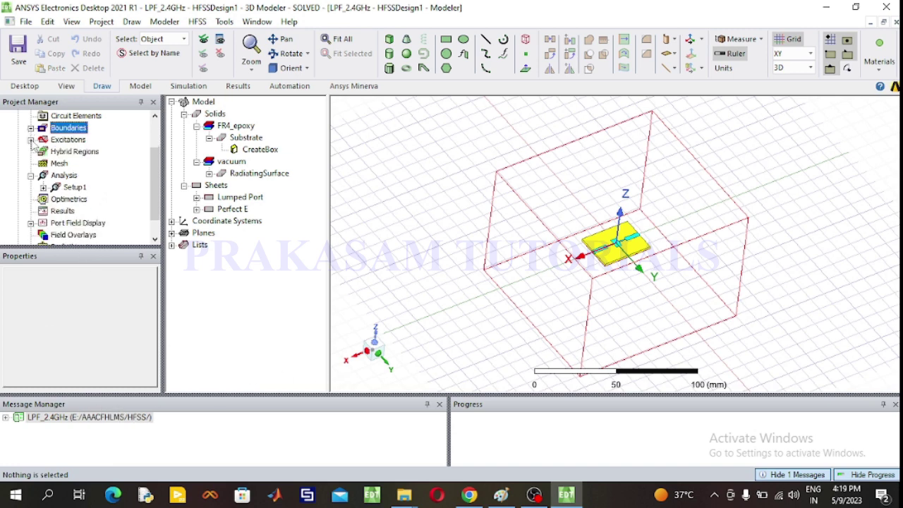
pyautogui.click(62, 211)
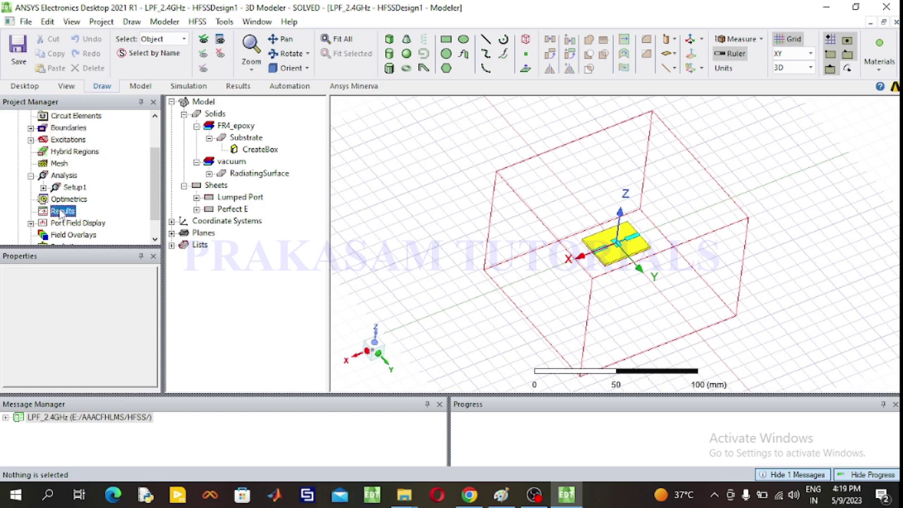
pyautogui.rightClick(62, 211)
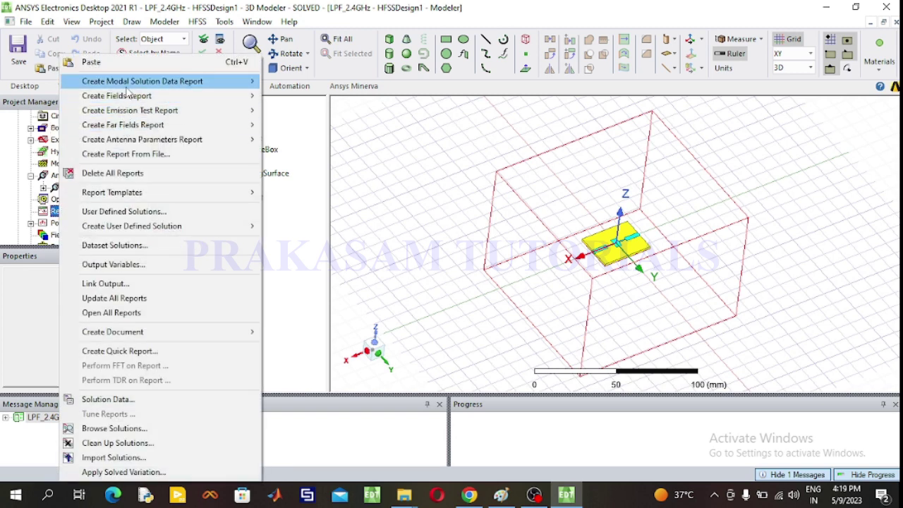
pyautogui.moveTo(127, 86)
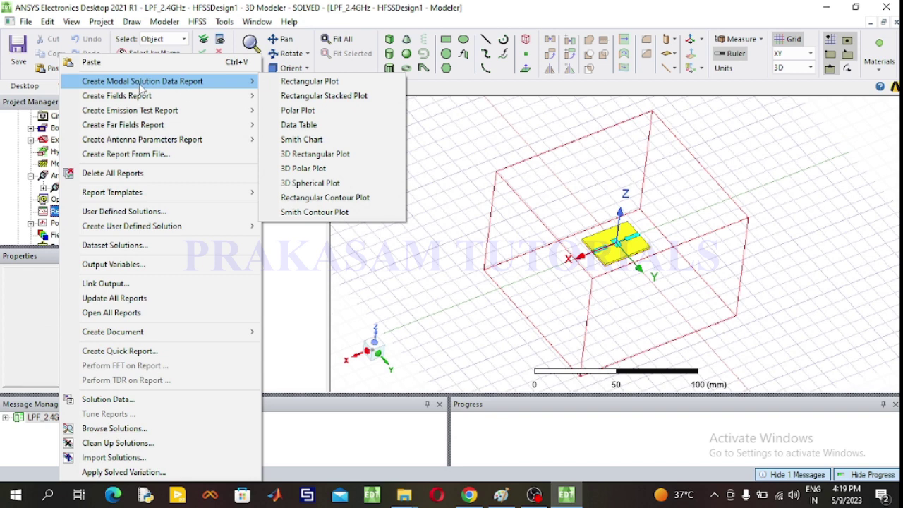
pyautogui.click(300, 82)
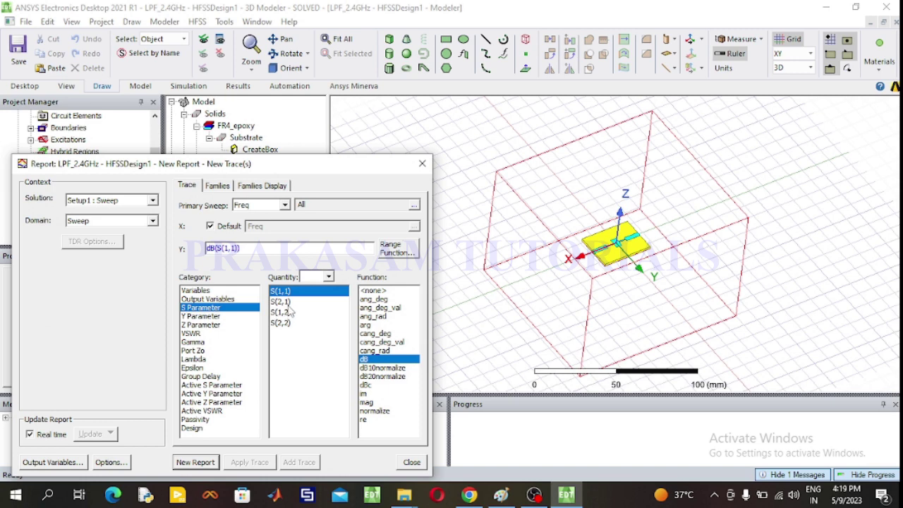
pyautogui.keyDown('ctrl'); pyautogui.click(284, 302); pyautogui.keyUp('ctrl')
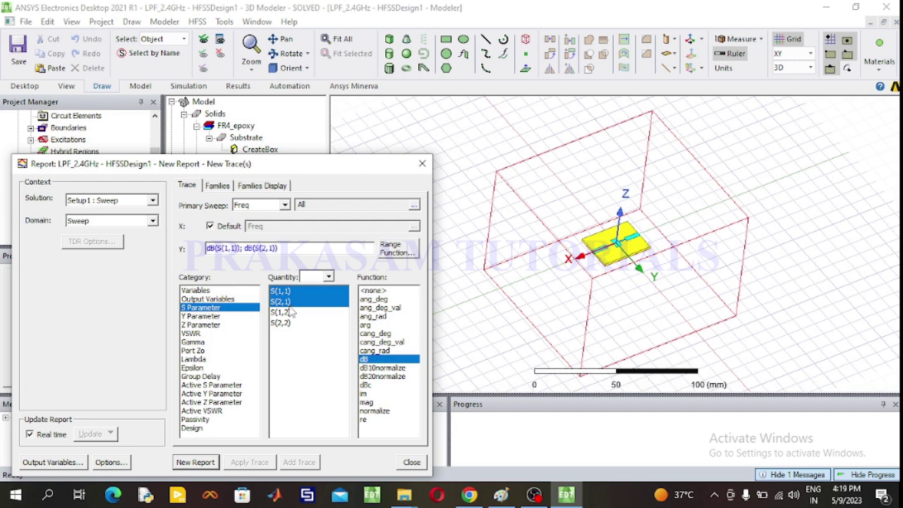
pyautogui.click(204, 462)
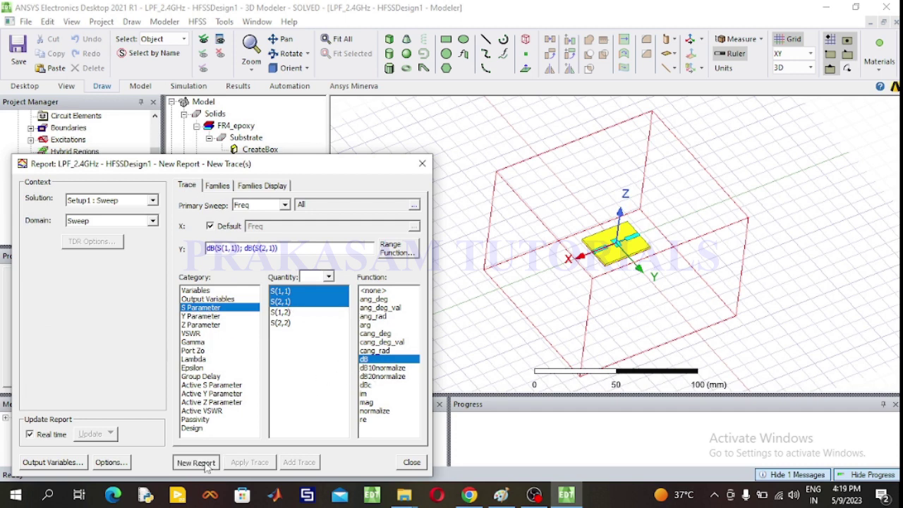
pyautogui.click(422, 167)
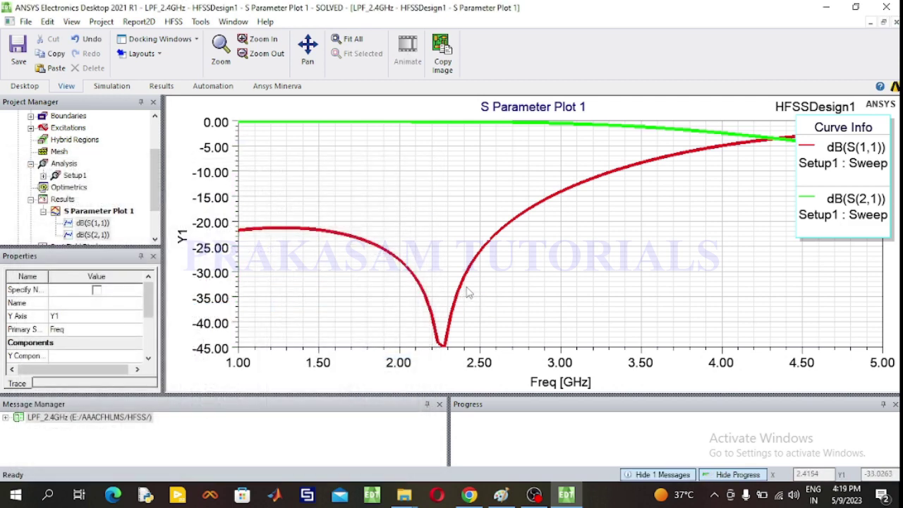
# Add a marker at 2.4 GHz on the dB(S(1,1)) curve of the S-parameter plot.
pyautogui.rightClick(569, 242)
pyautogui.moveTo(591, 250)
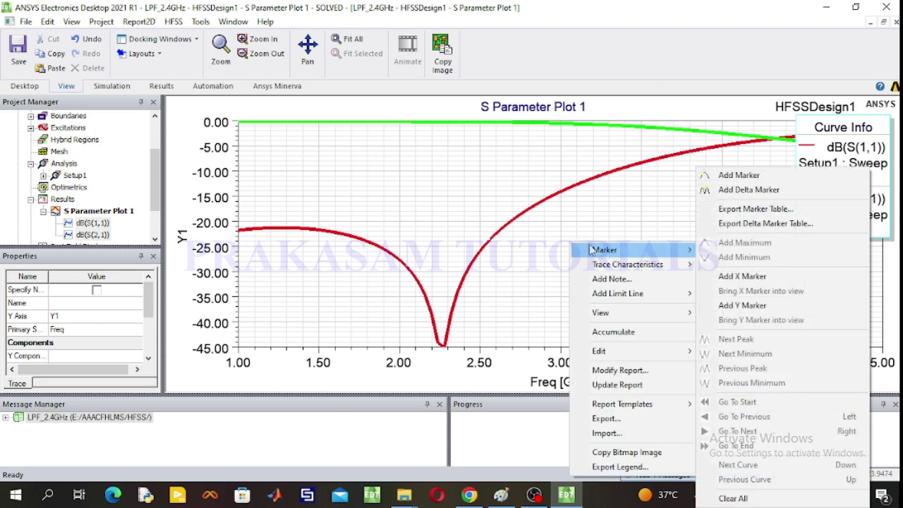
pyautogui.click(723, 174)
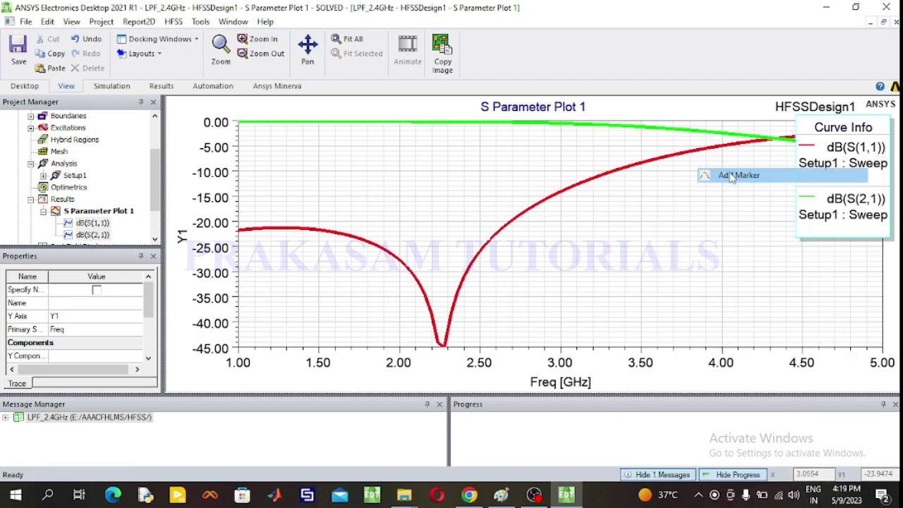
pyautogui.click(467, 280)
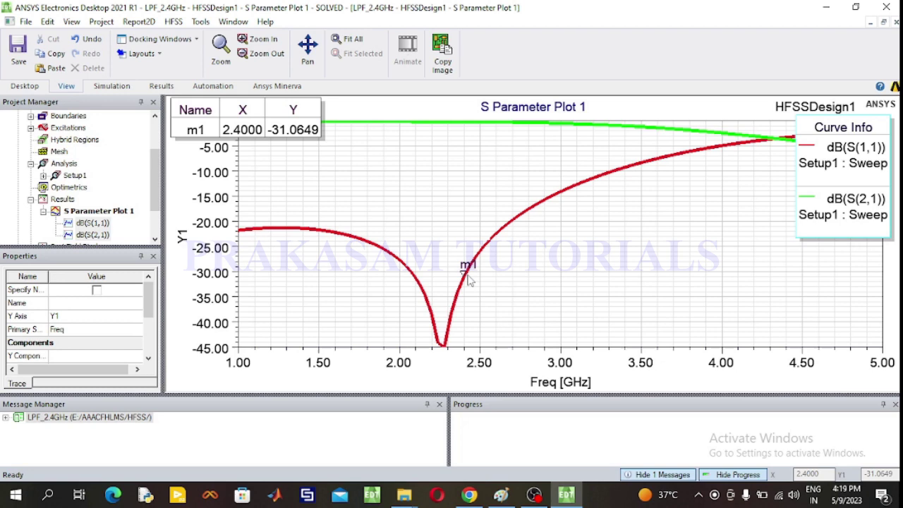
# Leave marker mode on the S-parameter plot and review the Azimuth far-field radiation sphere setup.
pyautogui.rightClick(406, 189)
pyautogui.click(439, 194)
pyautogui.click(32, 200)
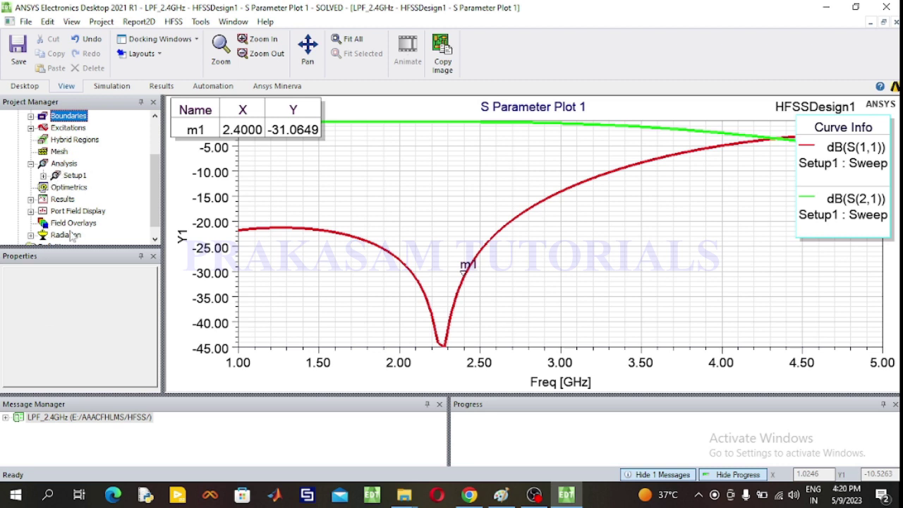
pyautogui.scroll(1, 63, 213)
pyautogui.scroll(-1, 63, 213)
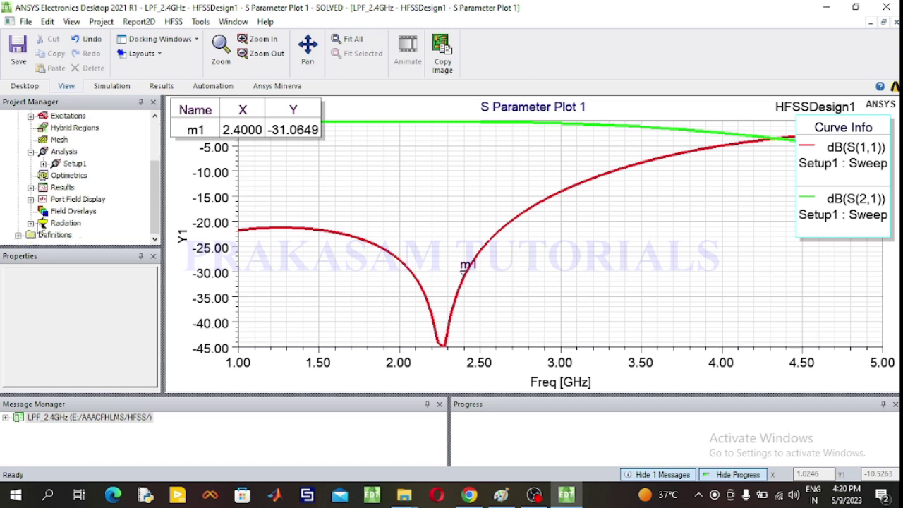
pyautogui.click(31, 222)
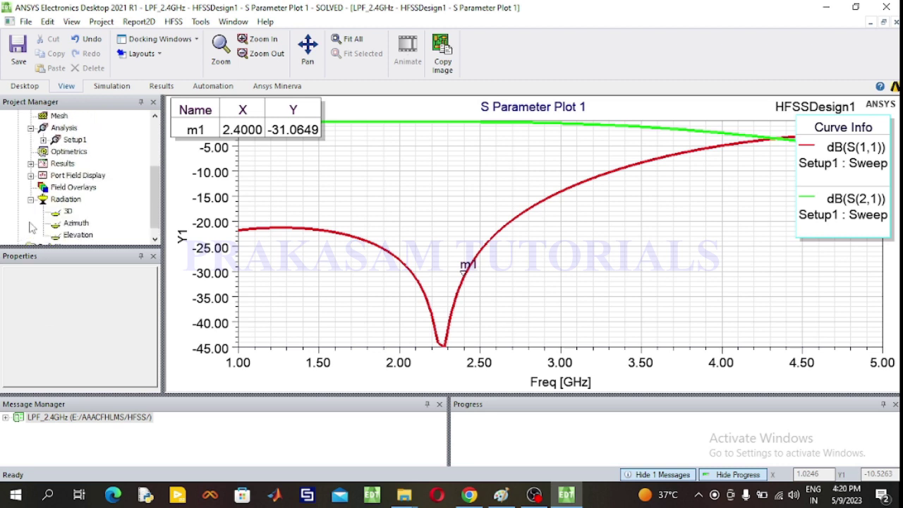
pyautogui.doubleClick(76, 223)
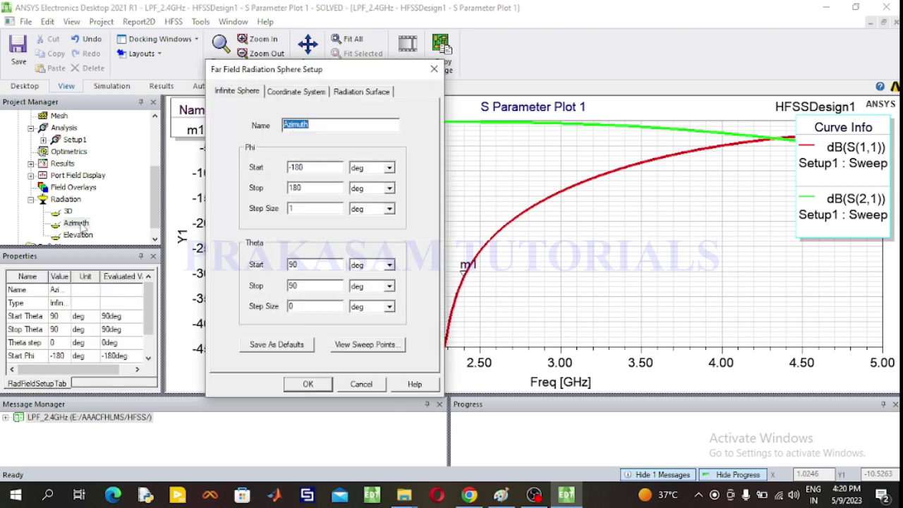
pyautogui.click(343, 385)
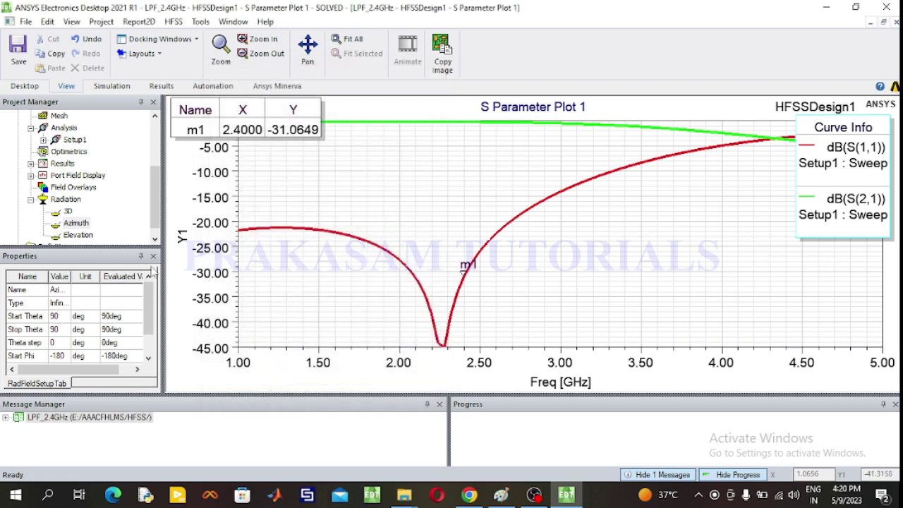
# Set the Theta stop angle of the 3D far-field radiation sphere to 360 deg.
pyautogui.doubleClick(68, 212)
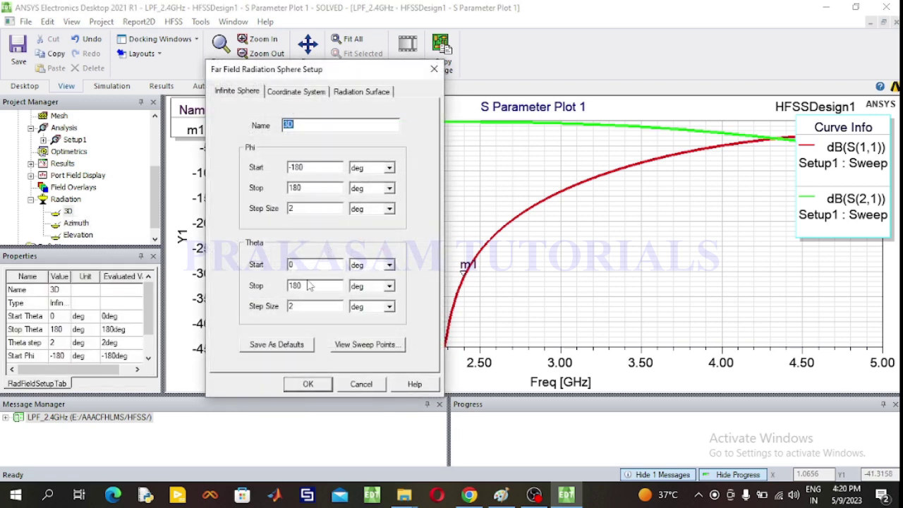
pyautogui.moveTo(308, 285); pyautogui.dragTo(275, 288)
pyautogui.write('360')
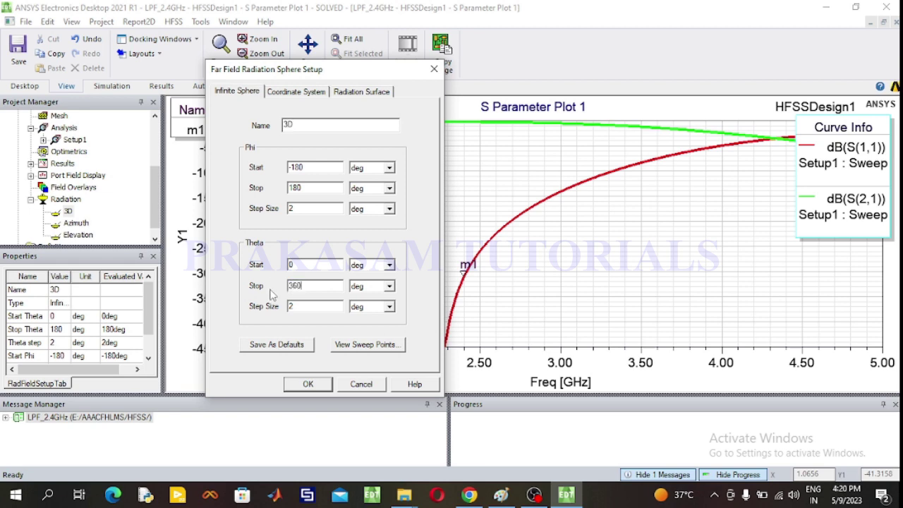
pyautogui.click(322, 389)
# Start a far-fields radiation pattern report on the 3D sphere from Setup1 : LastAdaptive, with GainTotal in dB as the magnitude.
pyautogui.scroll(1, 64, 193)
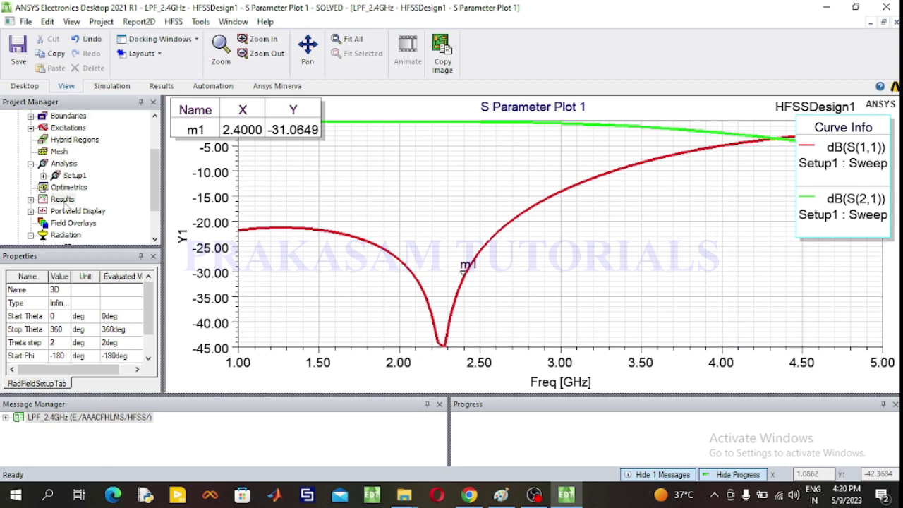
pyautogui.click(63, 201)
pyautogui.rightClick(64, 201)
pyautogui.moveTo(137, 124)
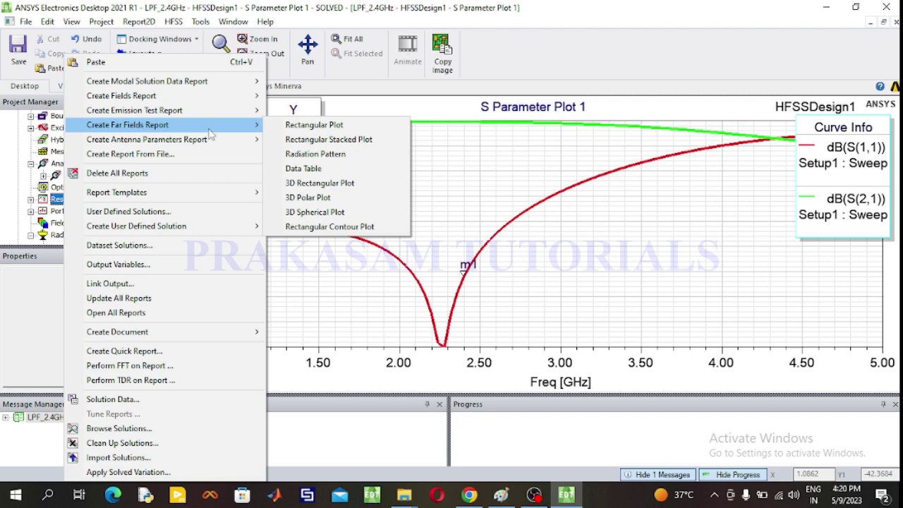
pyautogui.click(293, 153)
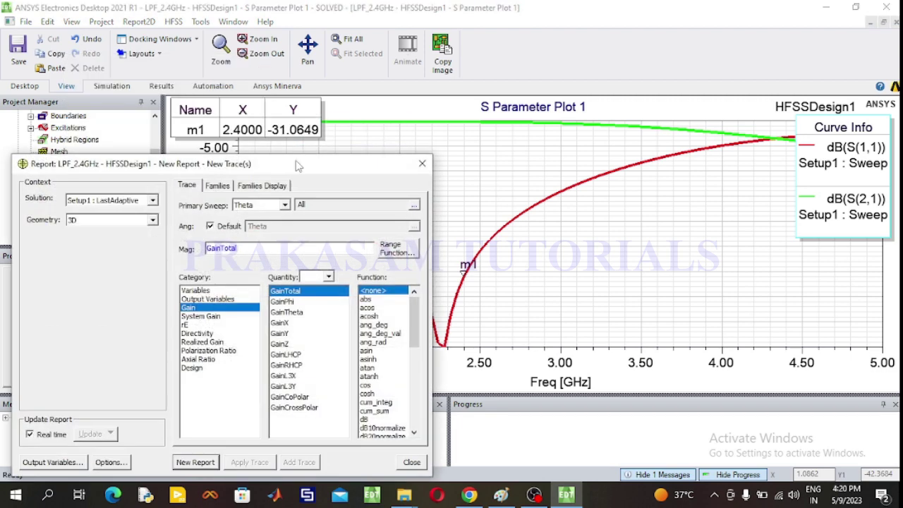
pyautogui.click(364, 420)
# Restrict the Phi values to -180, -90, 0, 90 and 180 deg and create the gain radiation pattern.
pyautogui.click(217, 186)
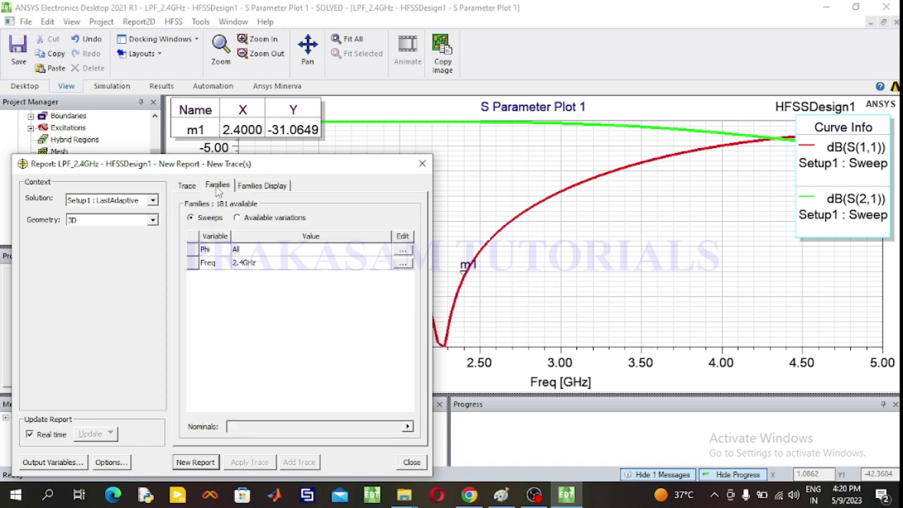
pyautogui.click(402, 254)
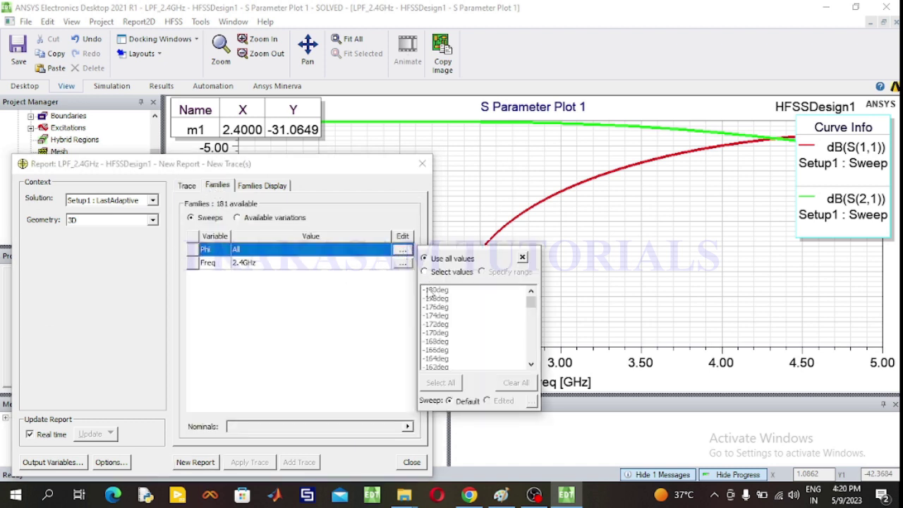
pyautogui.click(435, 290)
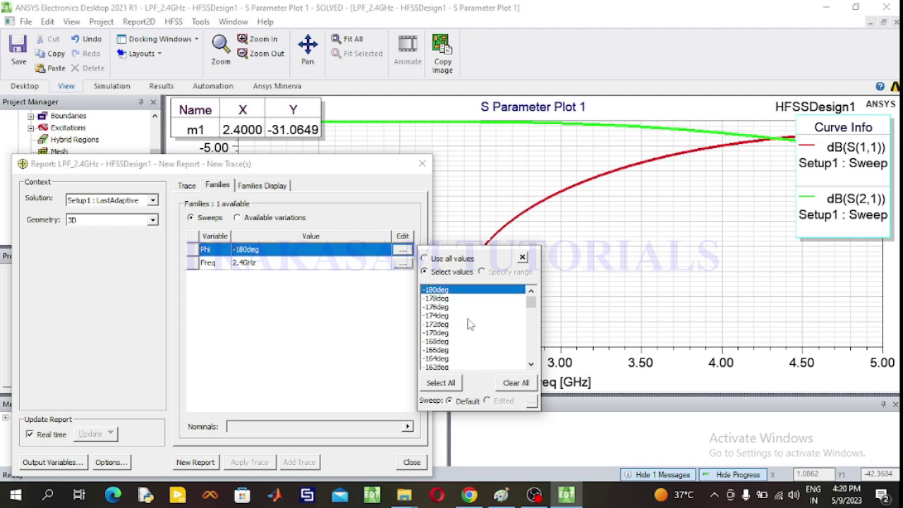
pyautogui.scroll(-3, 470, 324)
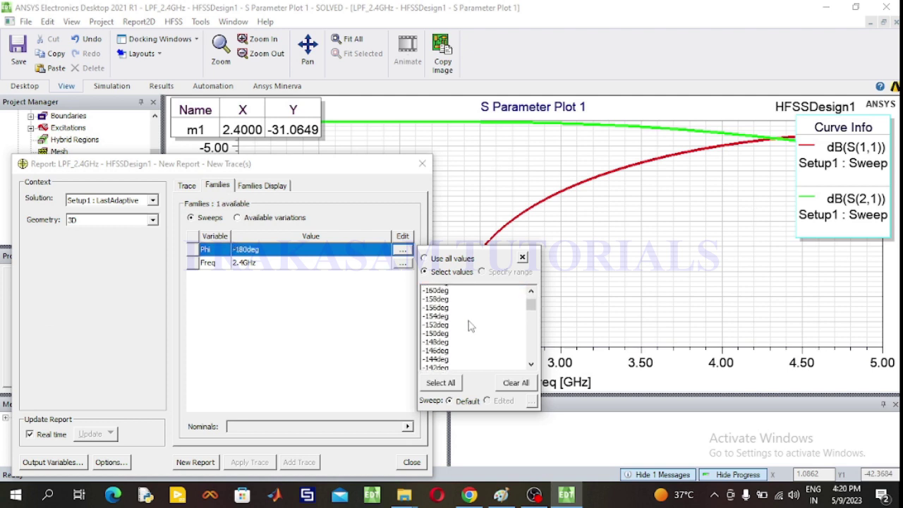
pyautogui.scroll(-4, 470, 325)
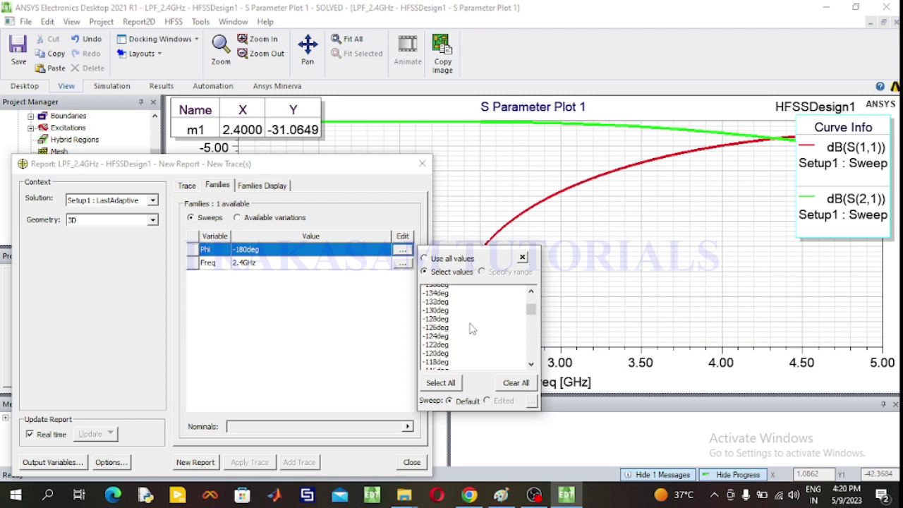
pyautogui.scroll(-4, 472, 329)
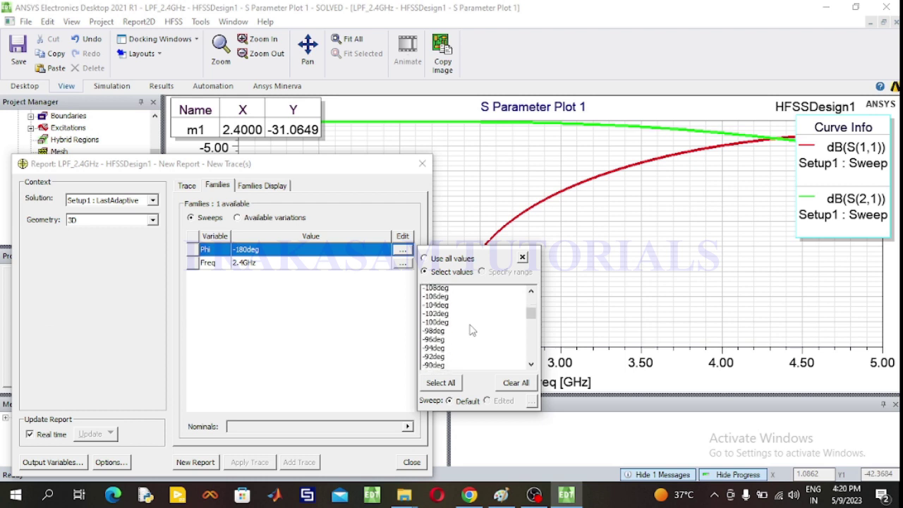
pyautogui.scroll(-1, 472, 329)
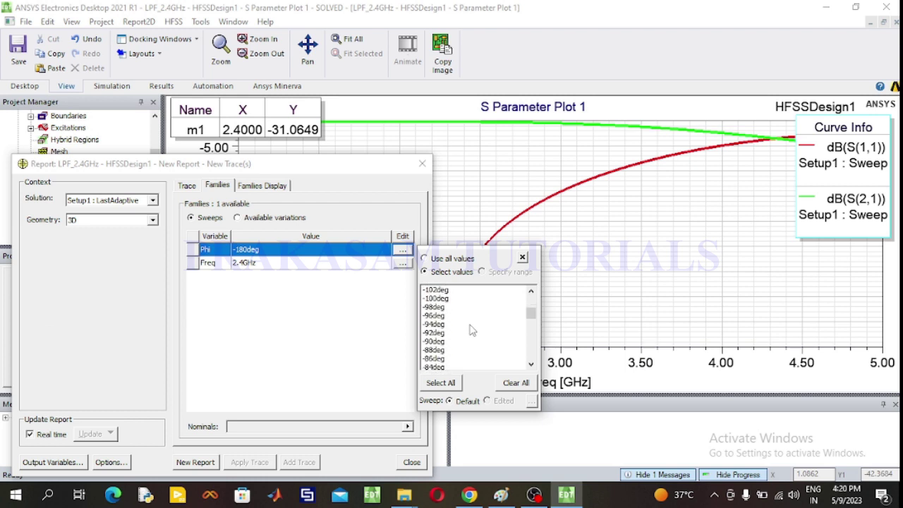
pyautogui.keyDown('ctrl'); pyautogui.click(438, 341); pyautogui.keyUp('ctrl')
pyautogui.scroll(-2, 492, 347)
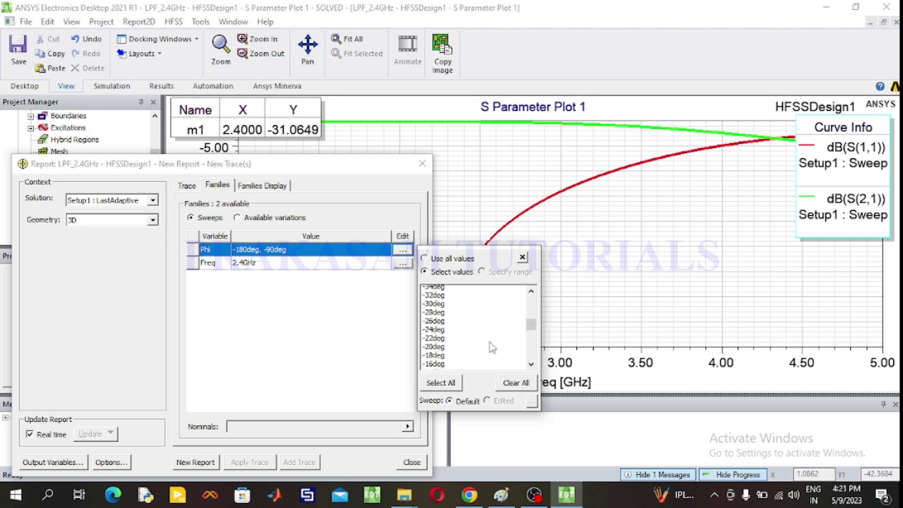
pyautogui.click(435, 341)
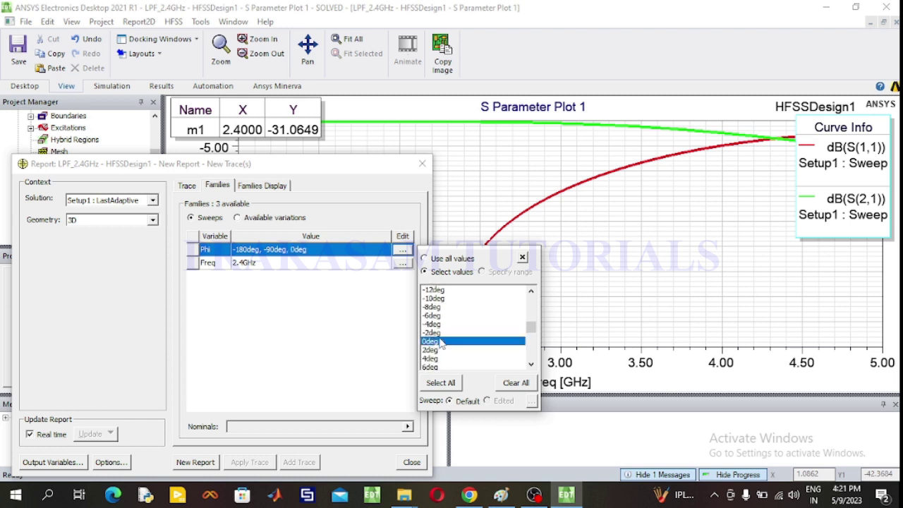
pyautogui.scroll(-12, 492, 347)
pyautogui.scroll(-7, 492, 347)
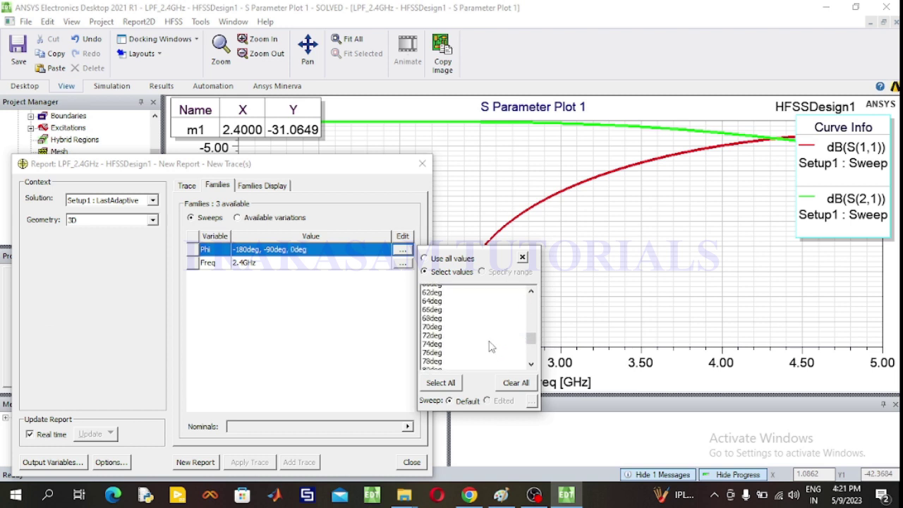
pyautogui.scroll(2, 492, 347)
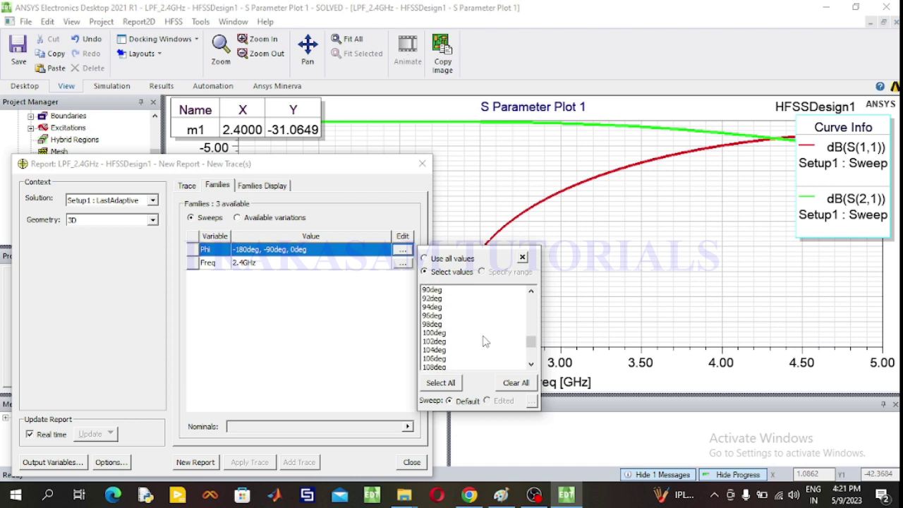
pyautogui.click(442, 291)
pyautogui.scroll(-10, 485, 345)
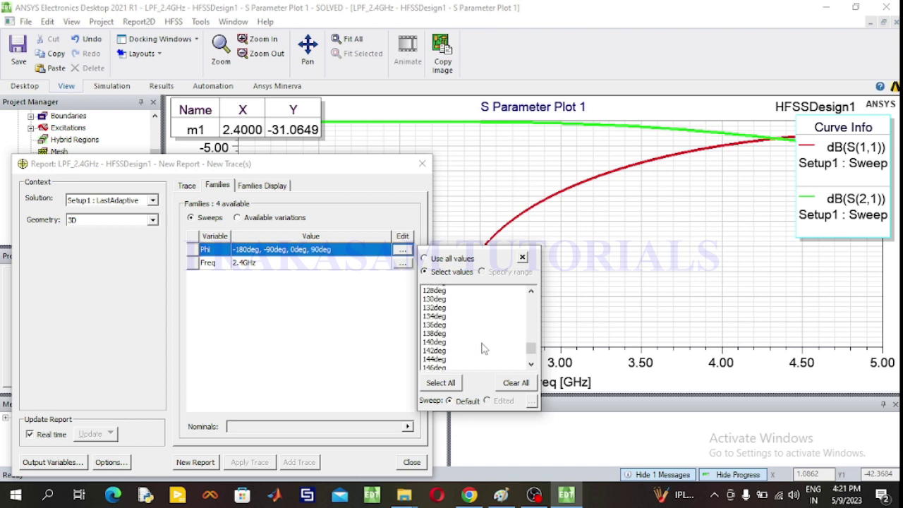
pyautogui.scroll(-2, 482, 349)
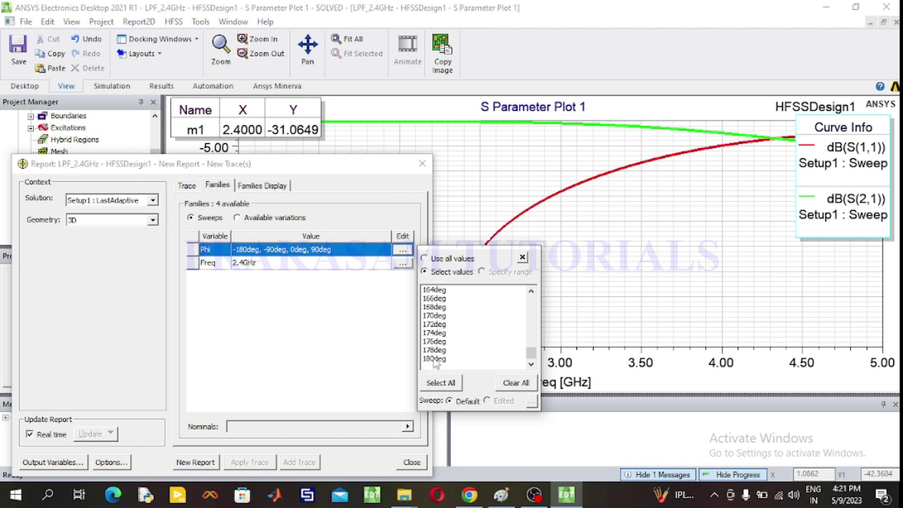
pyautogui.click(434, 358)
pyautogui.click(184, 272)
pyautogui.click(187, 186)
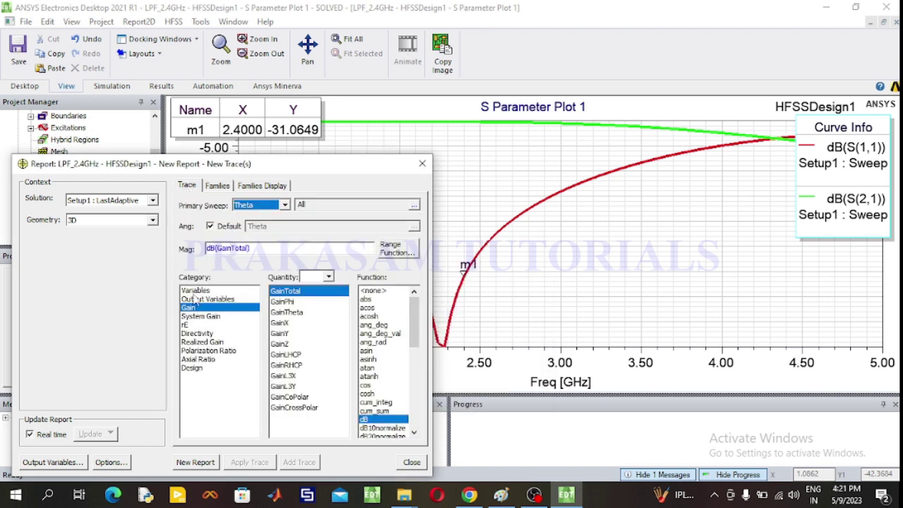
pyautogui.click(195, 461)
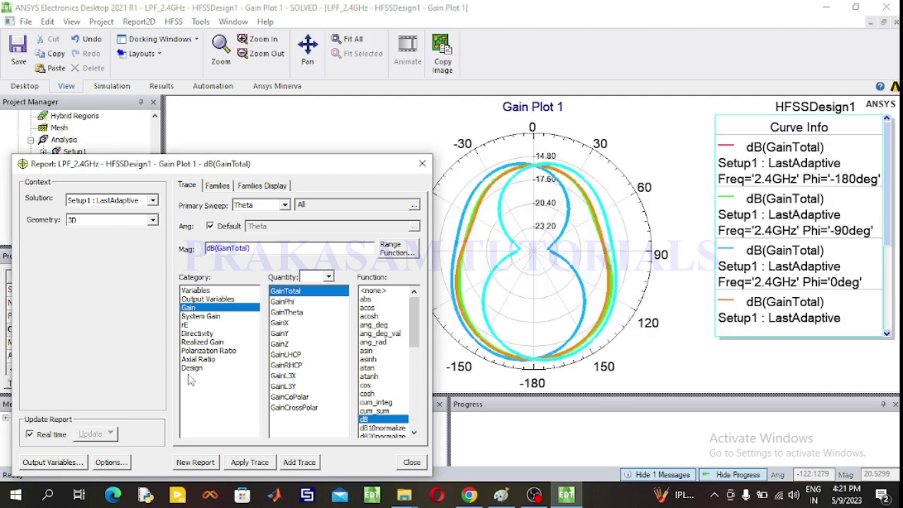
# Create a second radiation pattern of the directivity, DirTotal in dB, with the same Phi values, and close the report setup.
pyautogui.click(190, 333)
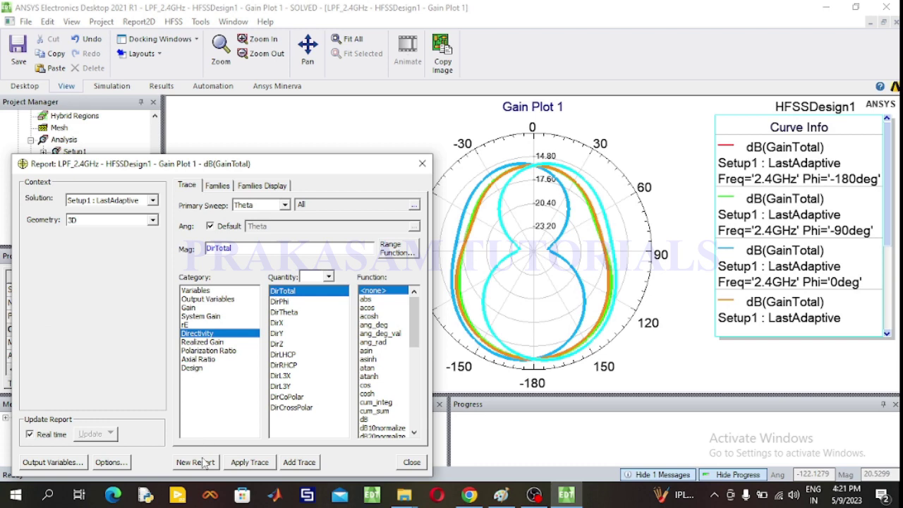
pyautogui.click(372, 420)
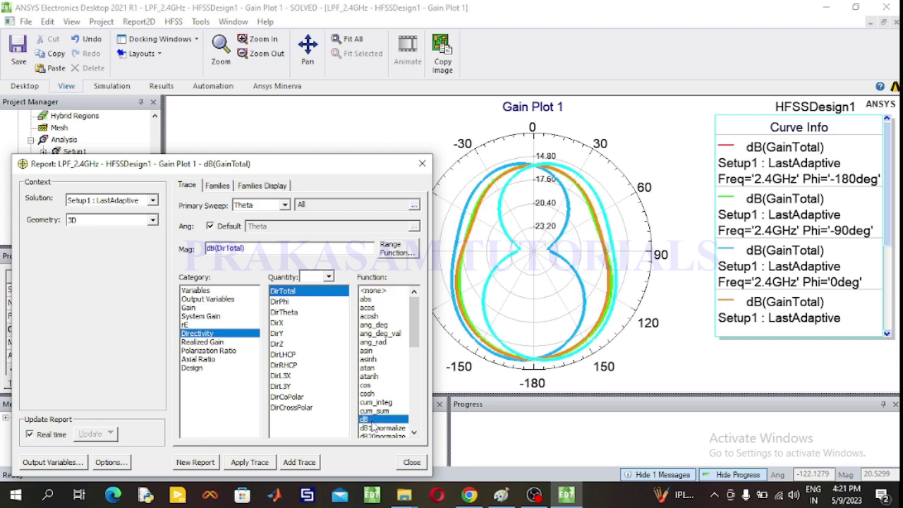
pyautogui.click(206, 463)
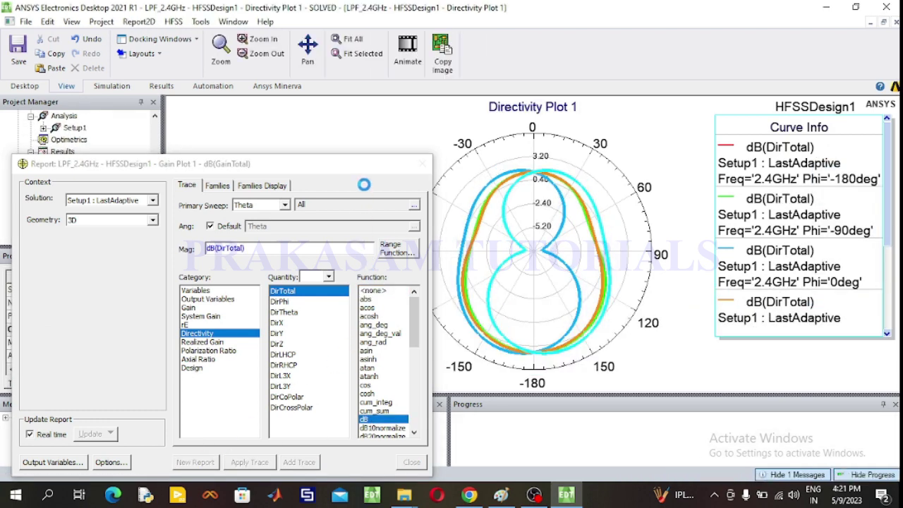
pyautogui.click(422, 163)
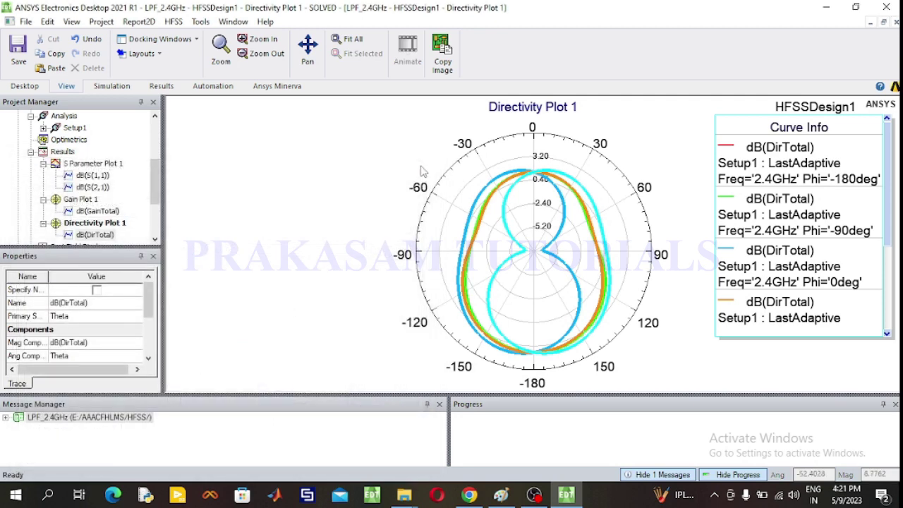
# Return to the 3D model of HFSSDesign1 and hide the RadiatingSurface box in the active view.
pyautogui.click(31, 151)
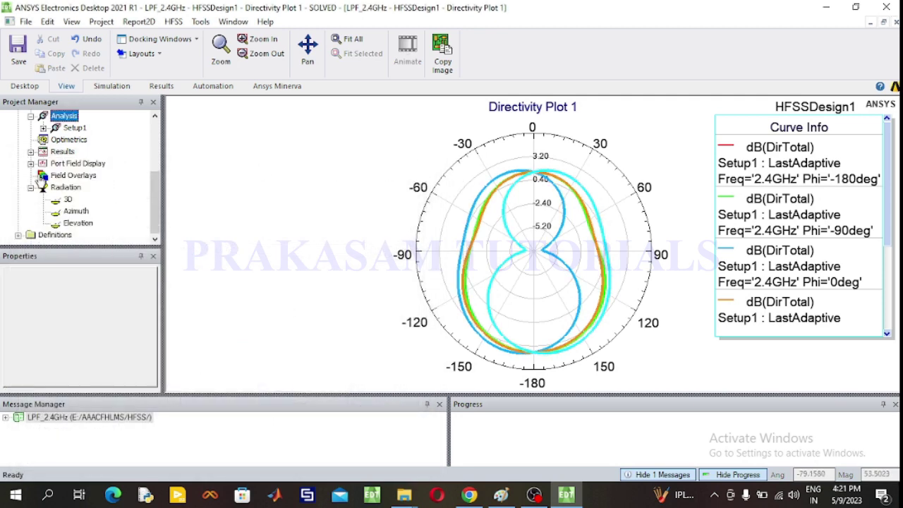
pyautogui.click(31, 187)
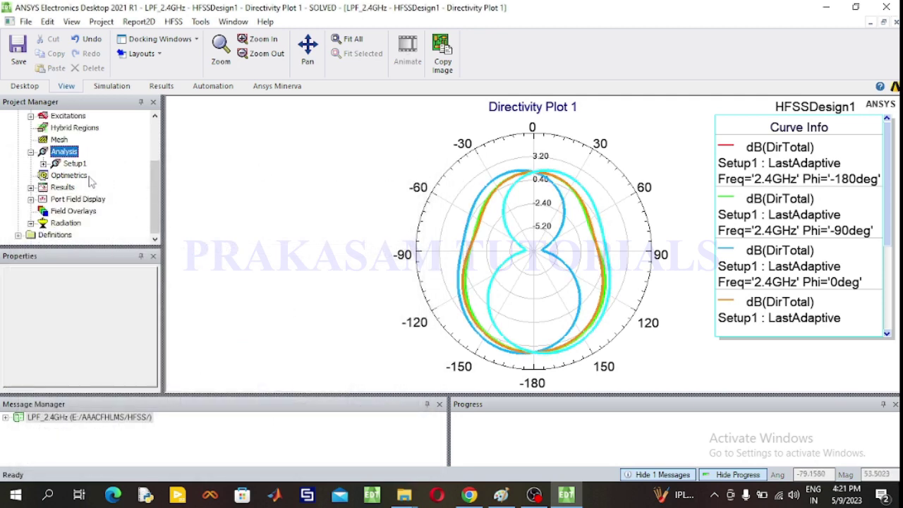
pyautogui.scroll(2, 92, 180)
pyautogui.click(92, 128)
pyautogui.doubleClick(92, 128)
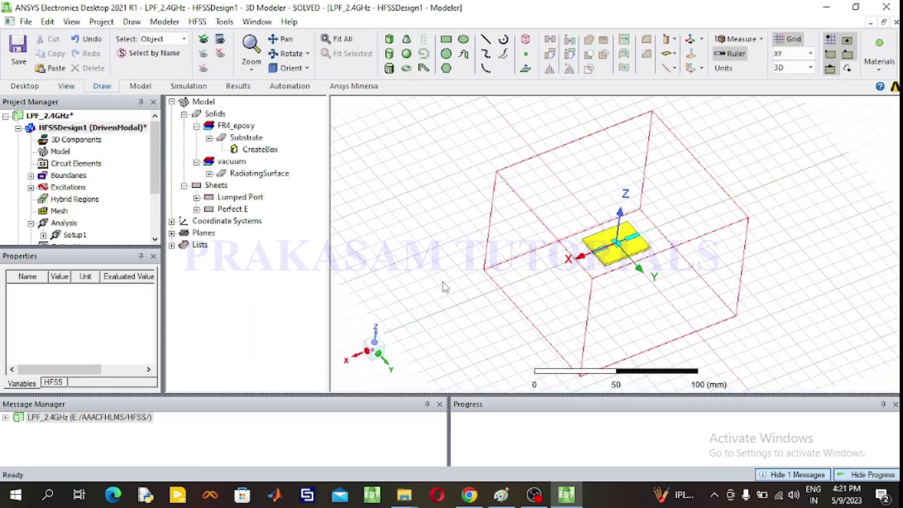
pyautogui.click(219, 44)
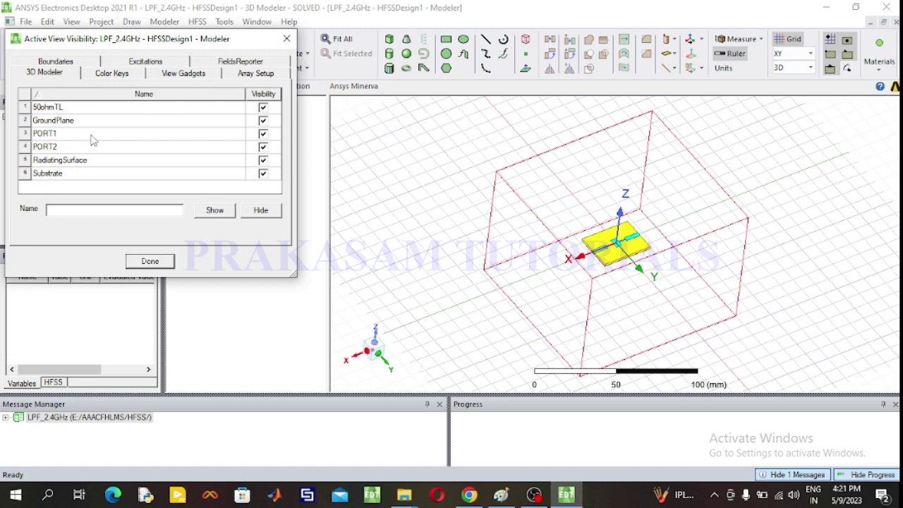
pyautogui.click(263, 161)
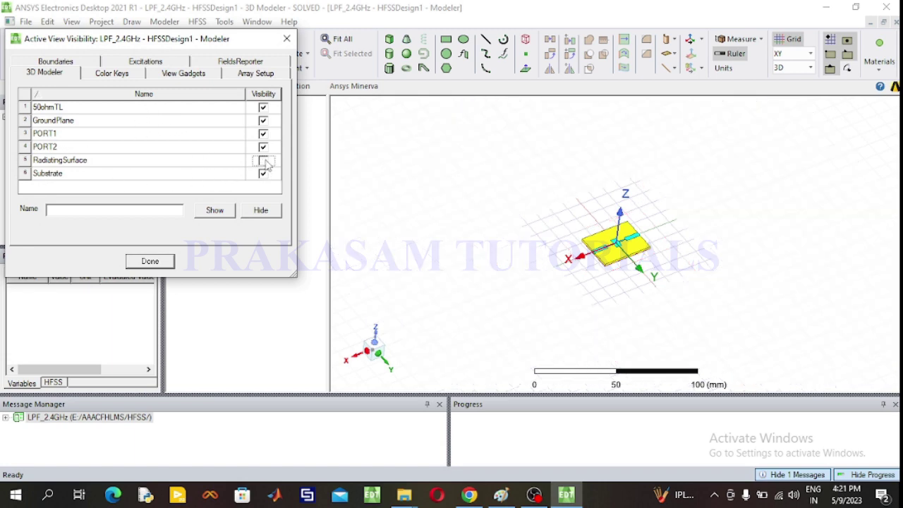
pyautogui.click(150, 261)
pyautogui.scroll(2, 644, 242)
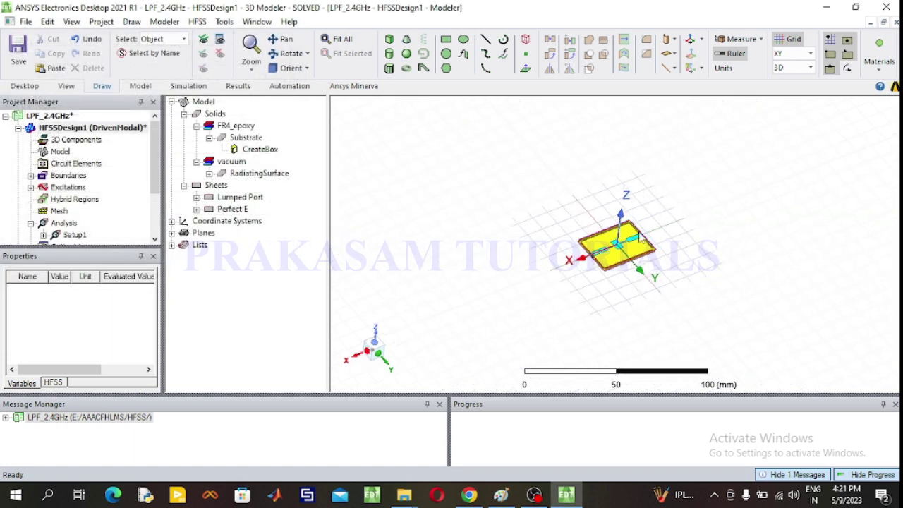
# Plot the Mag_E field in the substrate for Setup1 : LastAdaptive at 2.4 GHz and 0 deg phase.
pyautogui.scroll(8, 644, 242)
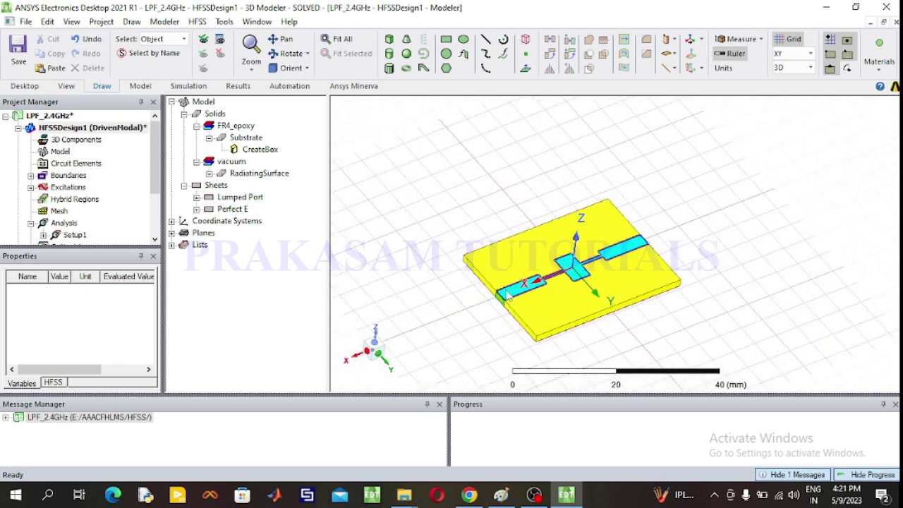
pyautogui.scroll(2, 514, 305)
pyautogui.click(545, 329)
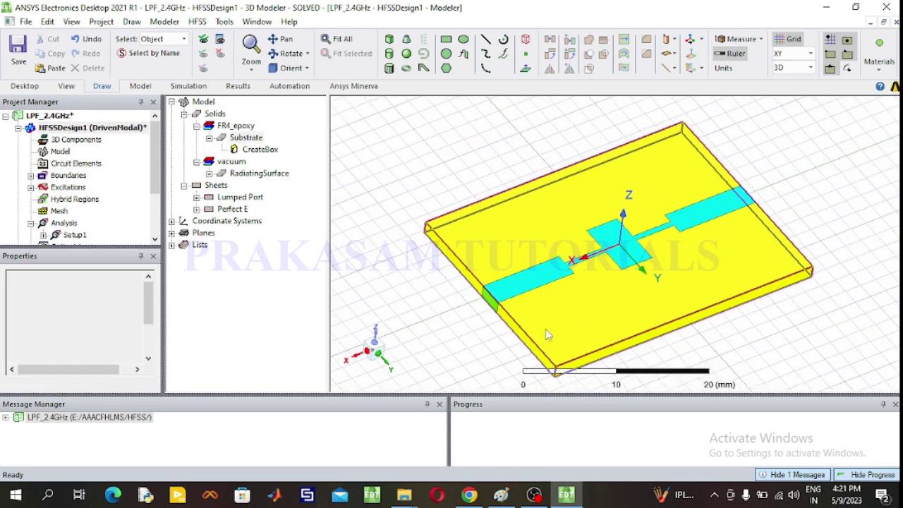
pyautogui.rightClick(546, 326)
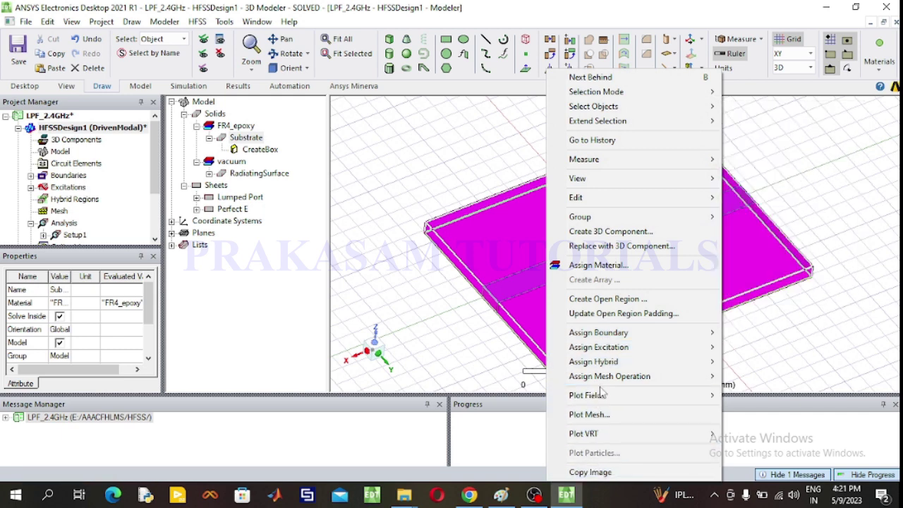
pyautogui.moveTo(604, 381)
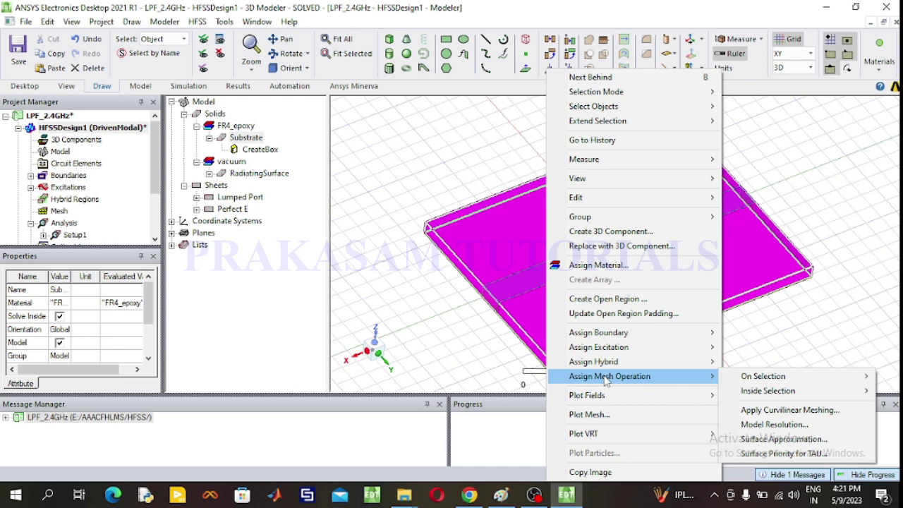
pyautogui.moveTo(606, 400)
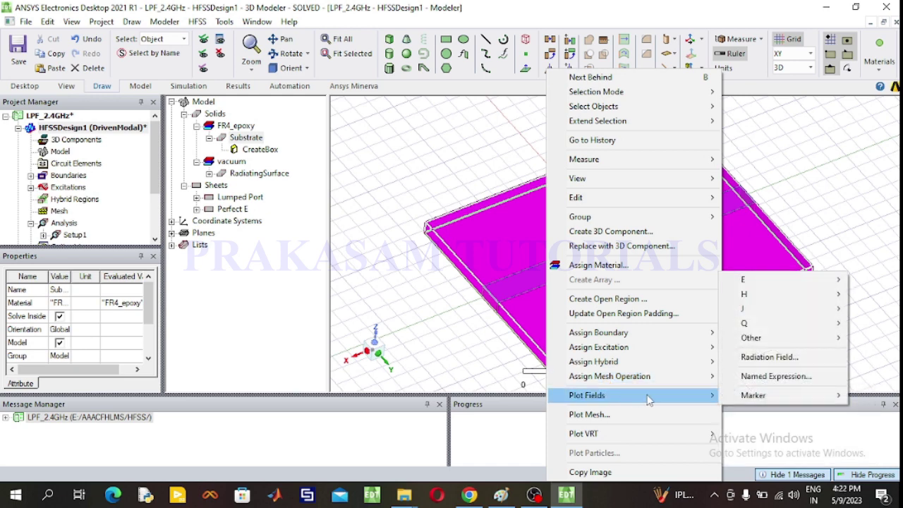
pyautogui.moveTo(753, 289)
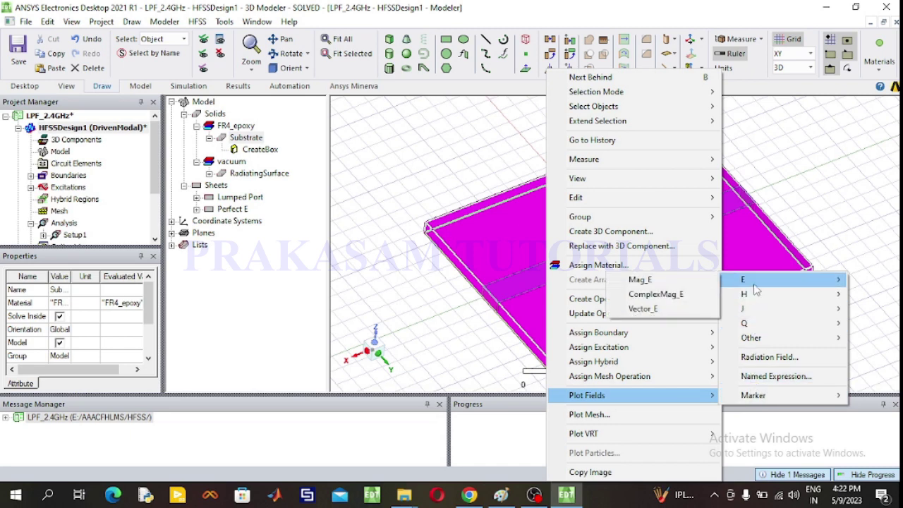
pyautogui.click(662, 280)
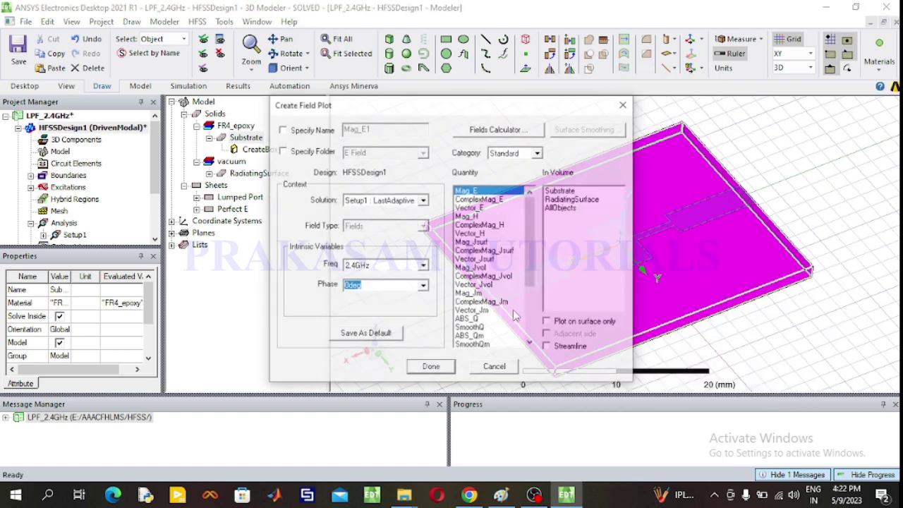
pyautogui.click(436, 368)
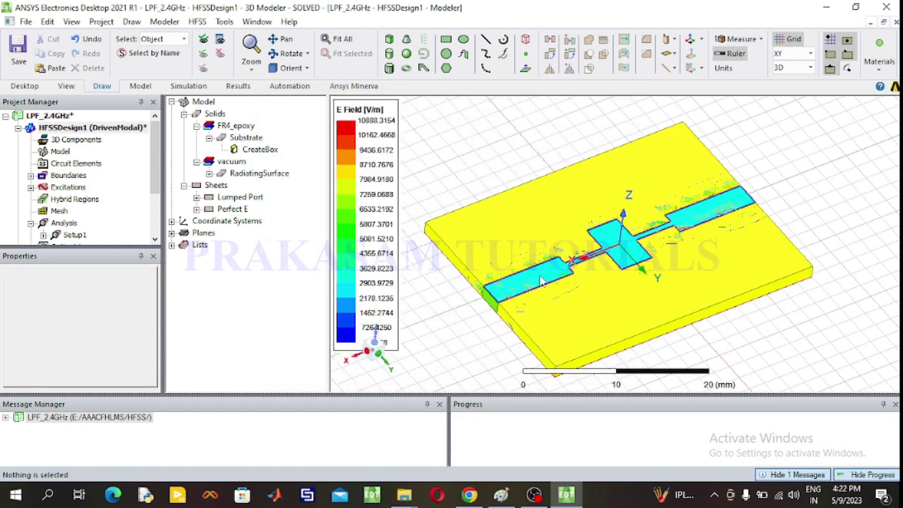
# Animate the Mag_E1 plot over Phase from 0 to 170 deg in 17 steps, and close the animation once viewed.
pyautogui.scroll(3, 525, 303)
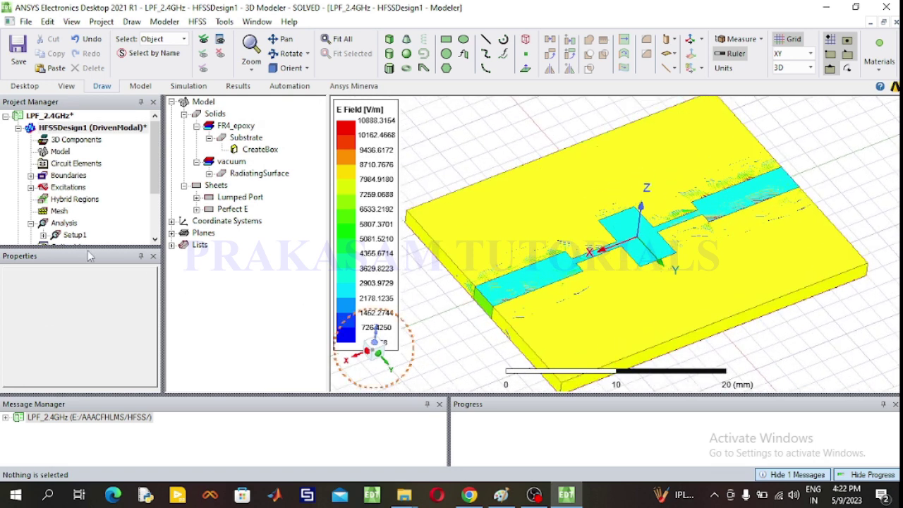
pyautogui.scroll(-1, 51, 229)
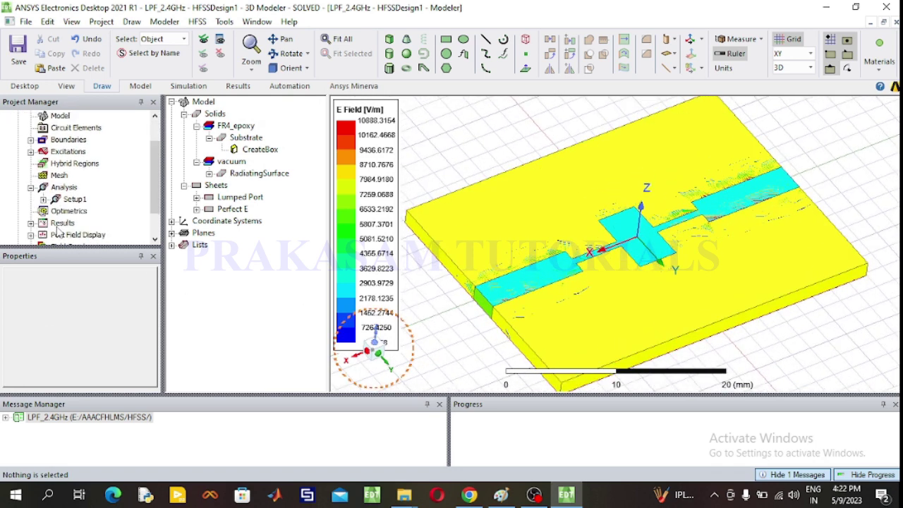
pyautogui.scroll(-1, 58, 230)
pyautogui.click(31, 210)
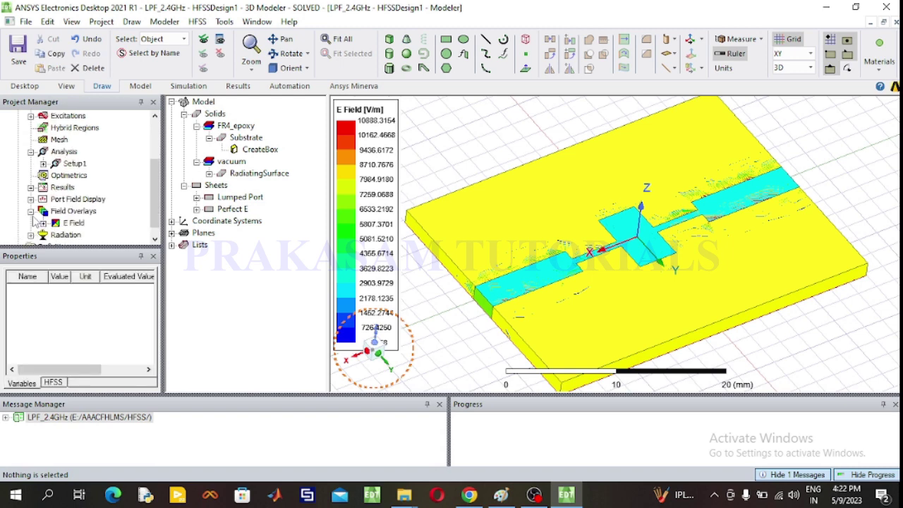
pyautogui.click(43, 223)
pyautogui.click(88, 235)
pyautogui.rightClick(86, 236)
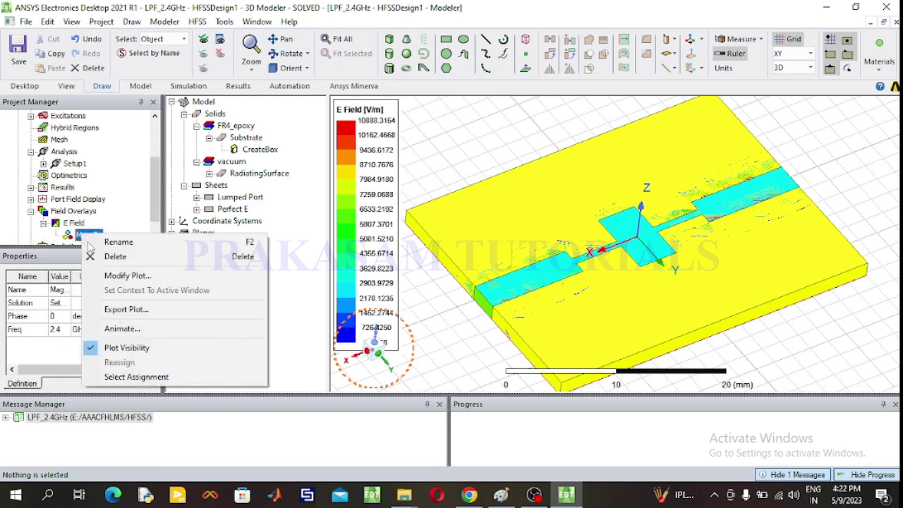
pyautogui.click(122, 329)
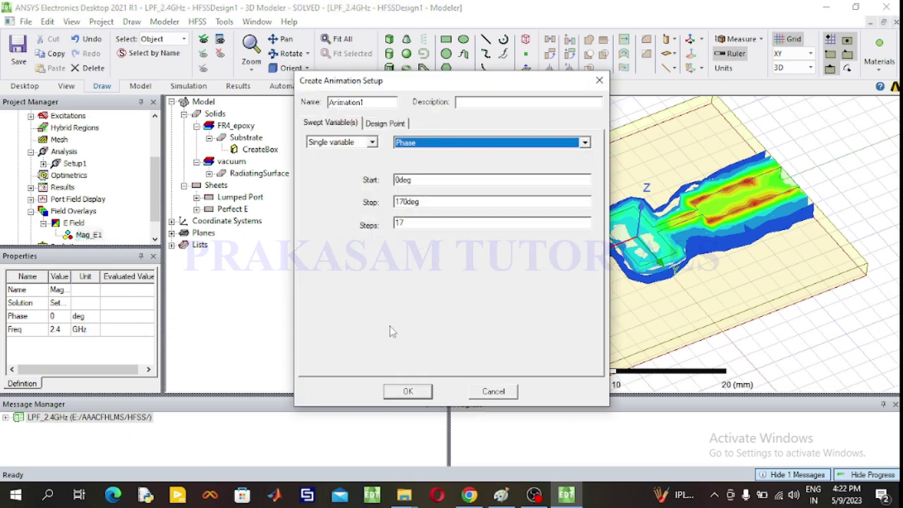
pyautogui.click(409, 392)
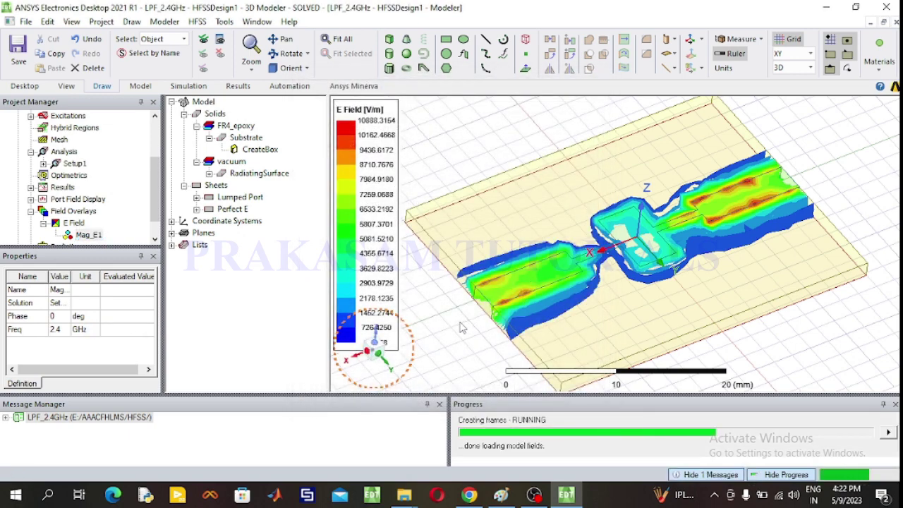
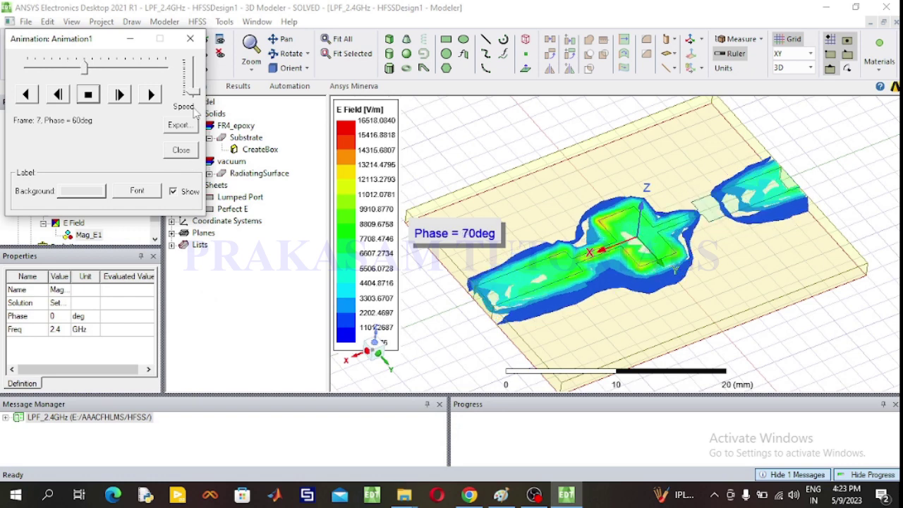
pyautogui.click(190, 41)
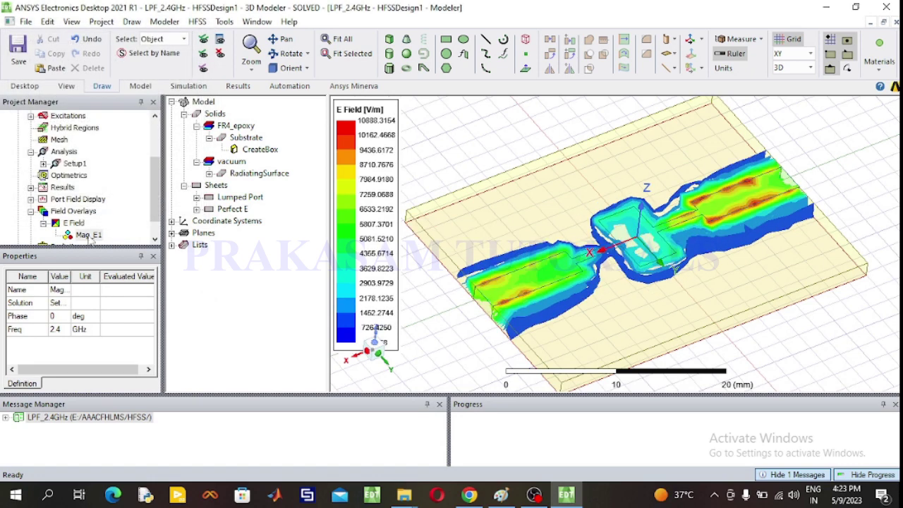
# Hide the Mag_E1 plot and plot the Vector_E field on the substrate and ground plane at 2.4 GHz and 0 deg phase.
pyautogui.rightClick(91, 237)
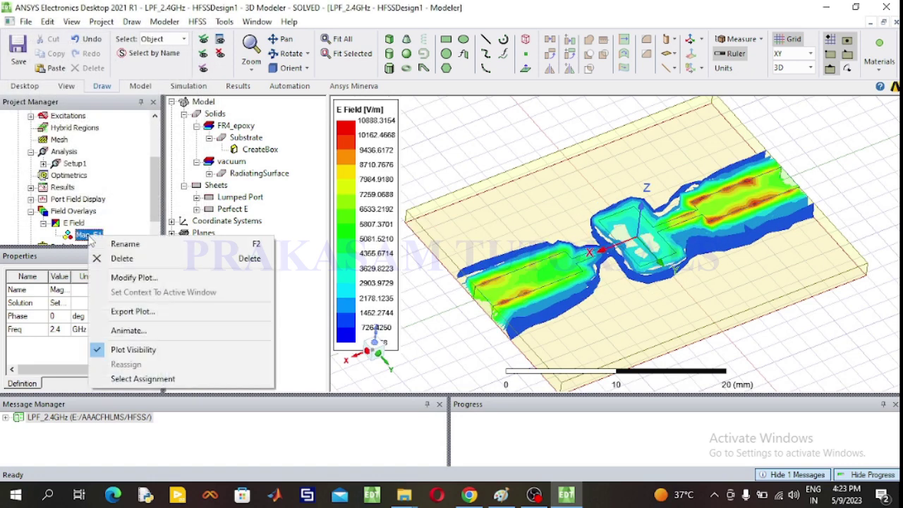
pyautogui.click(127, 347)
pyautogui.rightClick(73, 211)
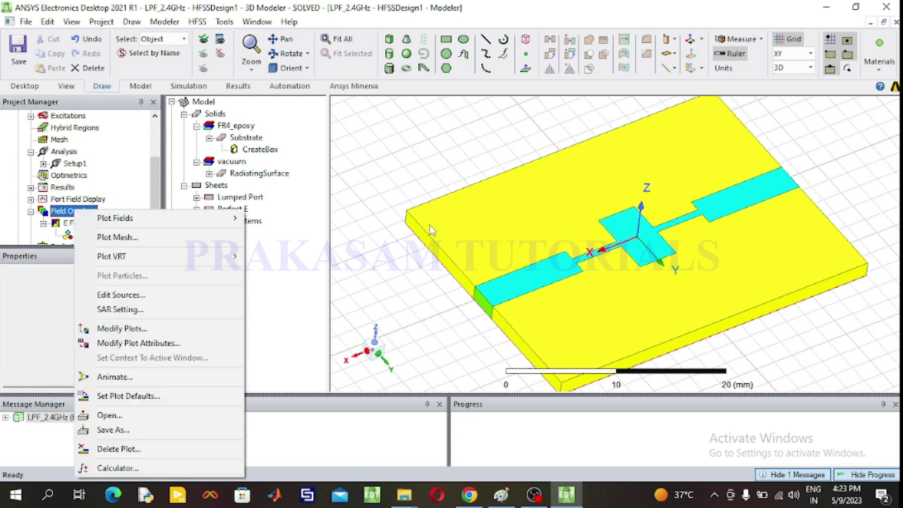
pyautogui.click(474, 230)
pyautogui.rightClick(70, 212)
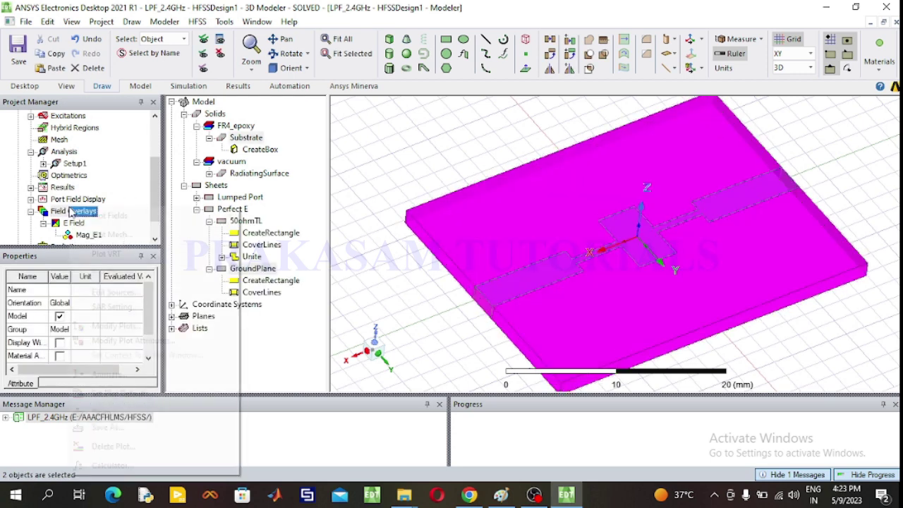
pyautogui.moveTo(103, 218)
pyautogui.moveTo(343, 218)
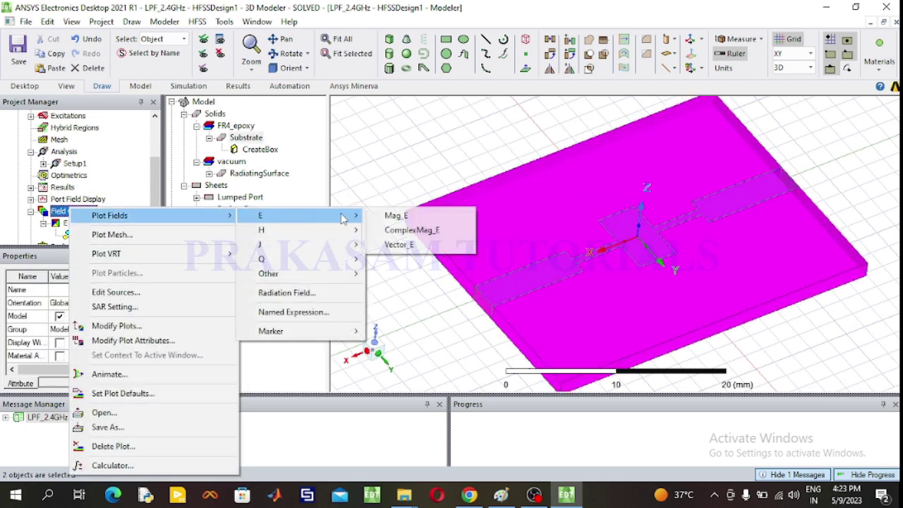
pyautogui.click(386, 246)
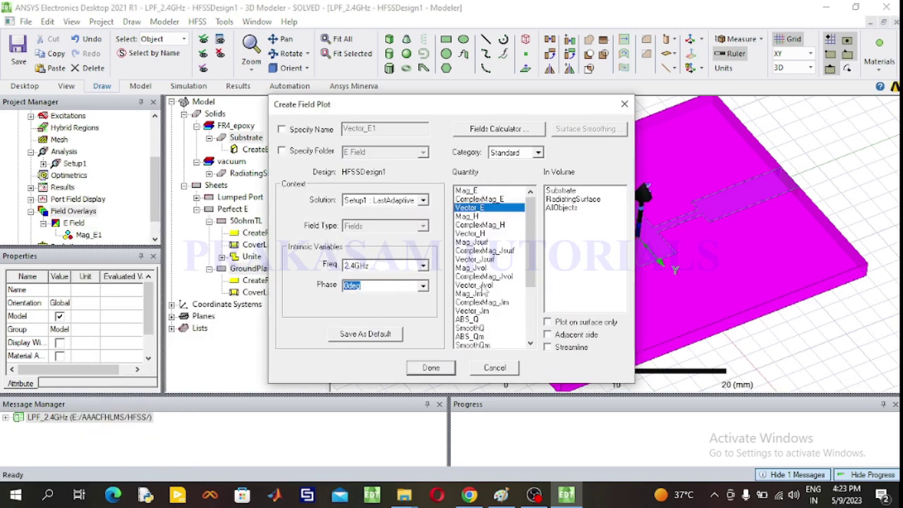
pyautogui.click(433, 365)
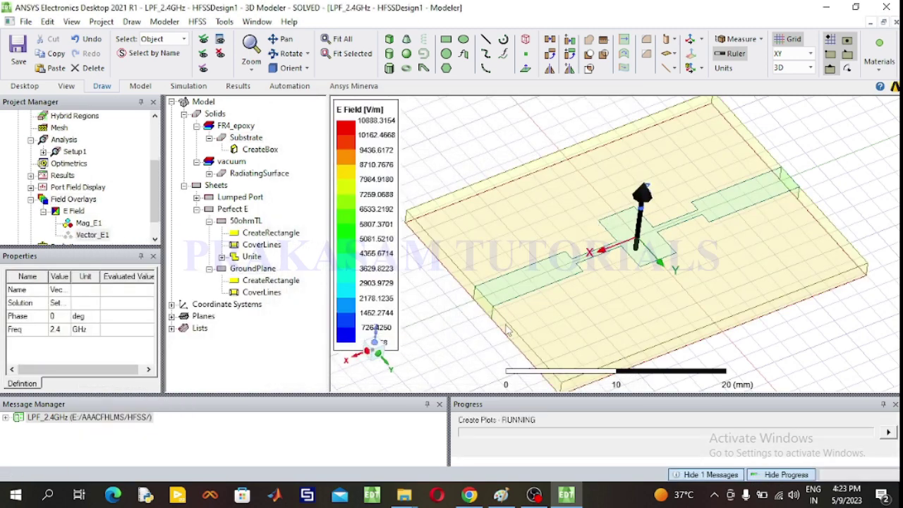
# Animate the Vector_E1 plot with the existing phase animation setup.
pyautogui.rightClick(98, 238)
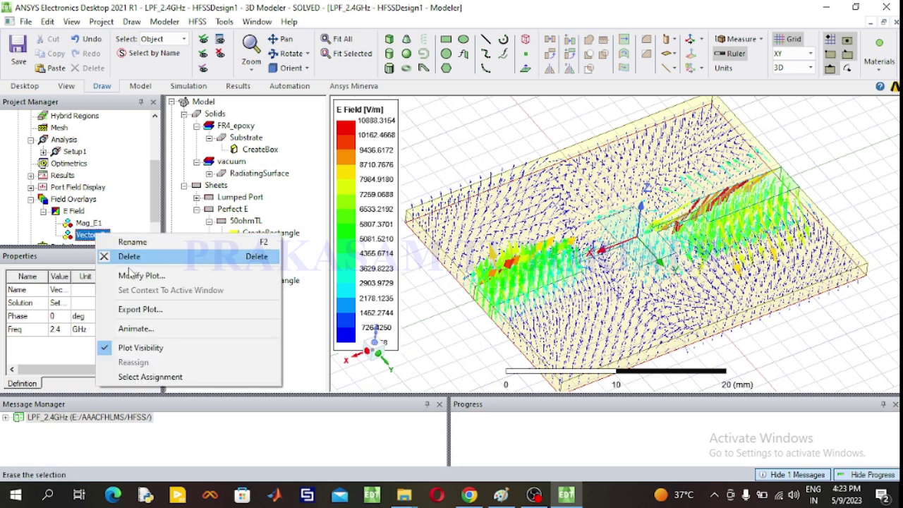
pyautogui.click(136, 328)
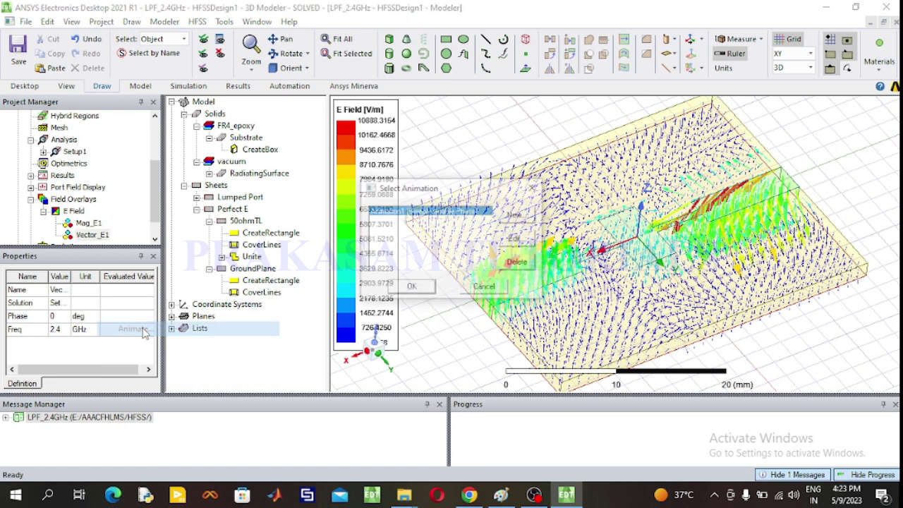
pyautogui.click(412, 287)
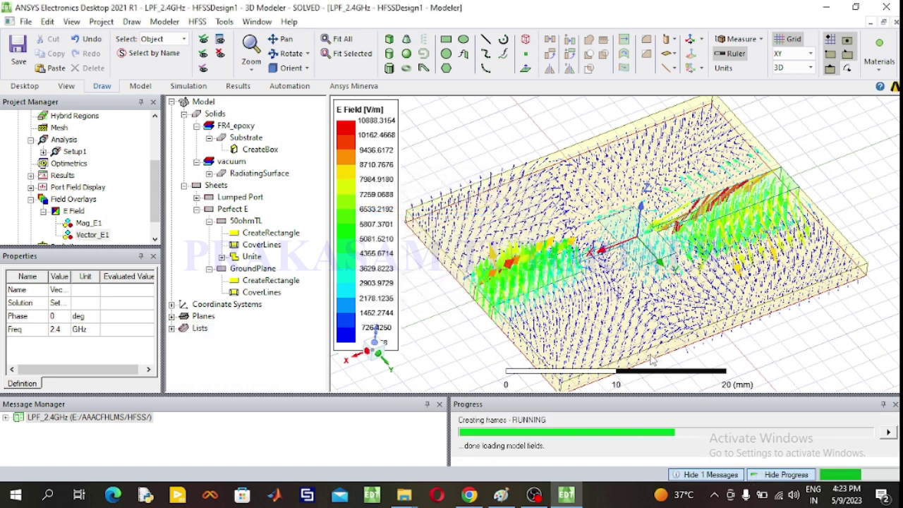